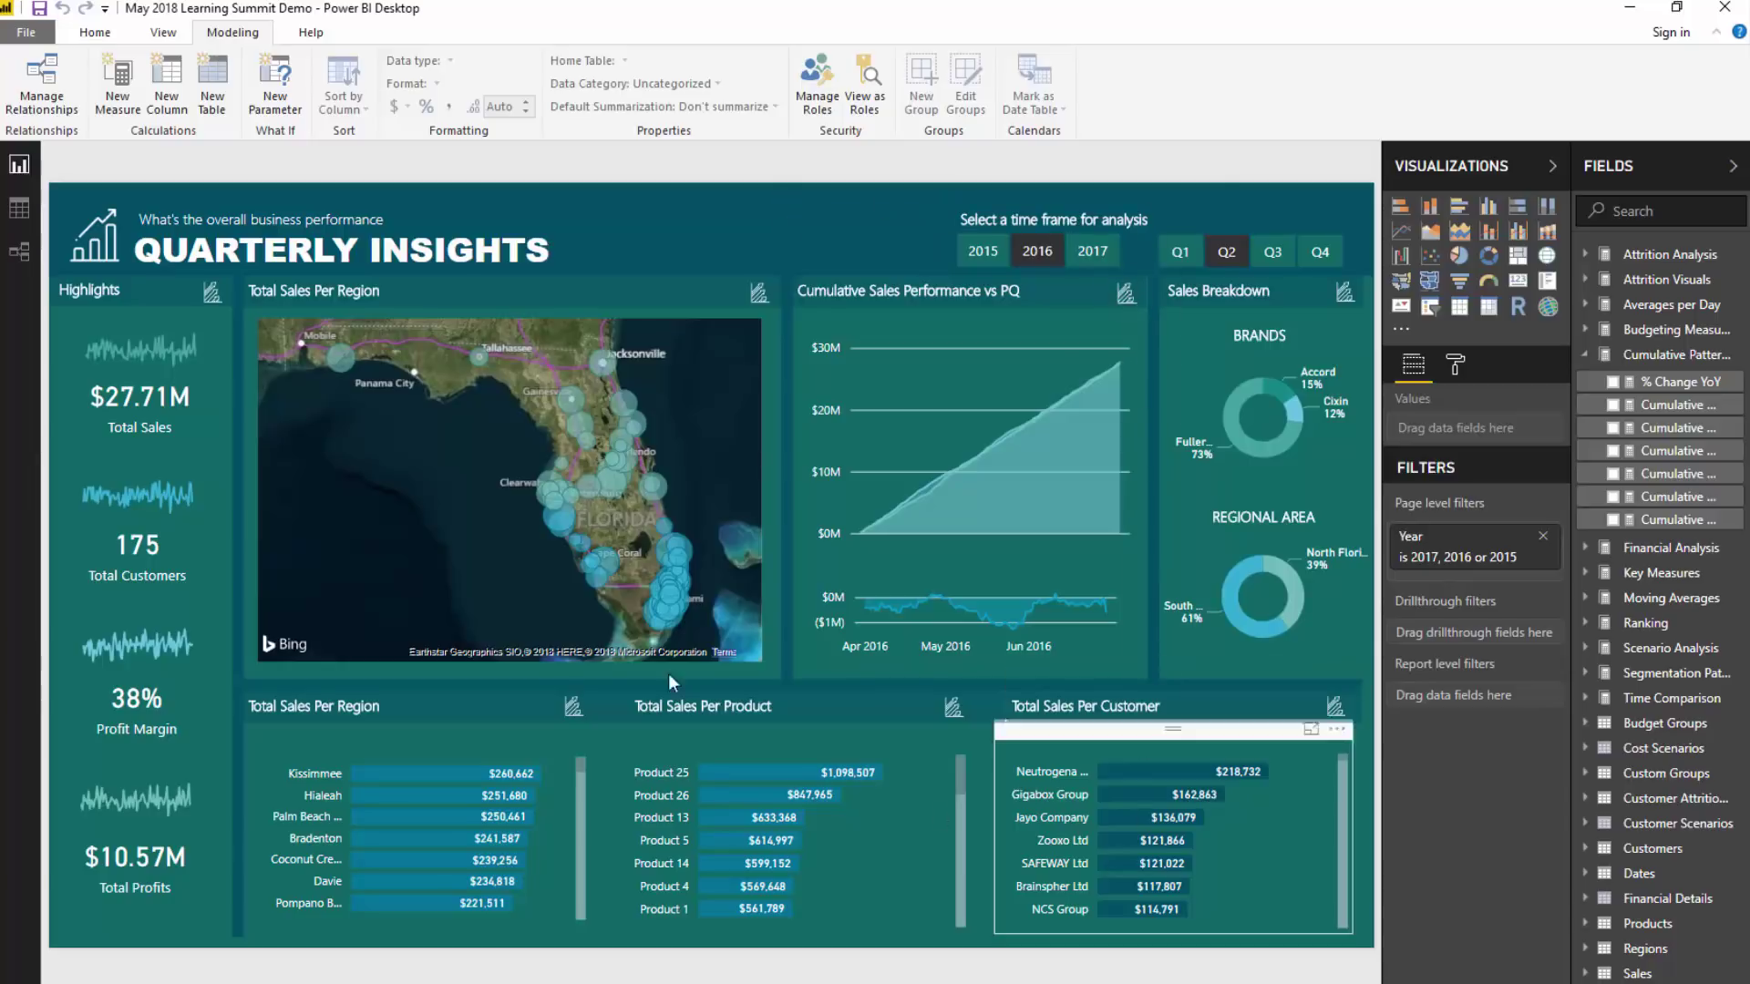
- Cross-filter the page via the Brands donut's Cixin, then Fuller, then Accord slices
click(1061, 223)
click(830, 226)
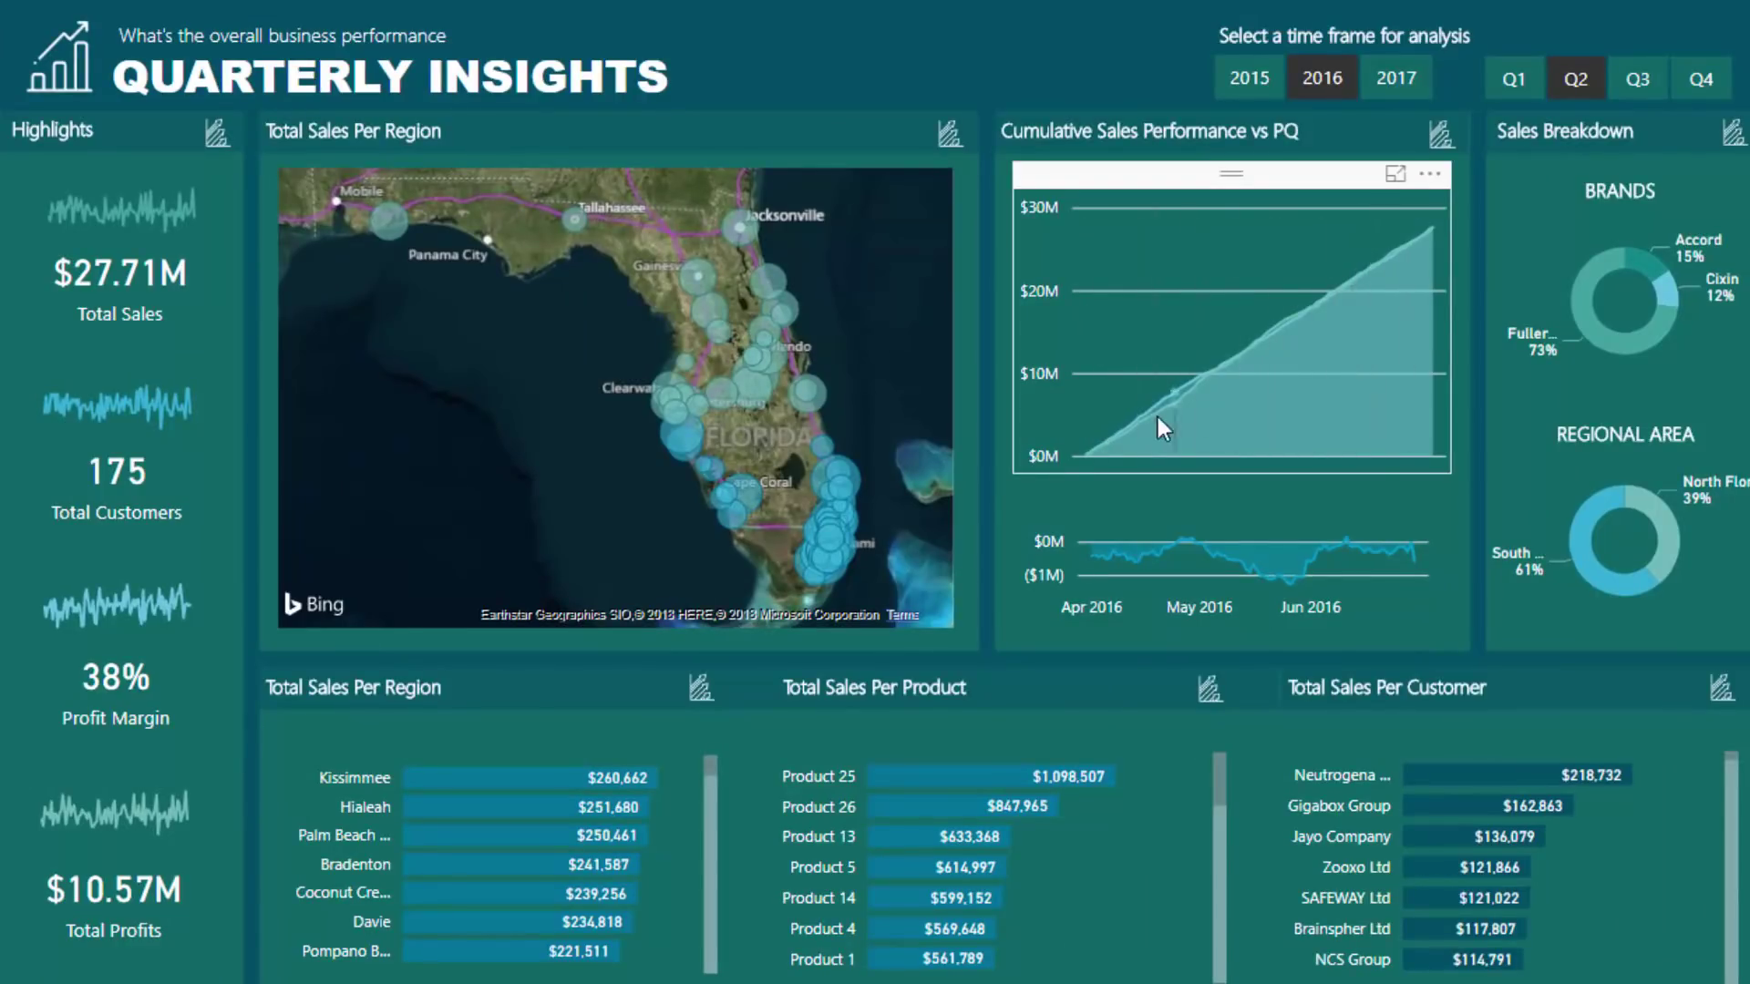
mouse_move(1168, 388)
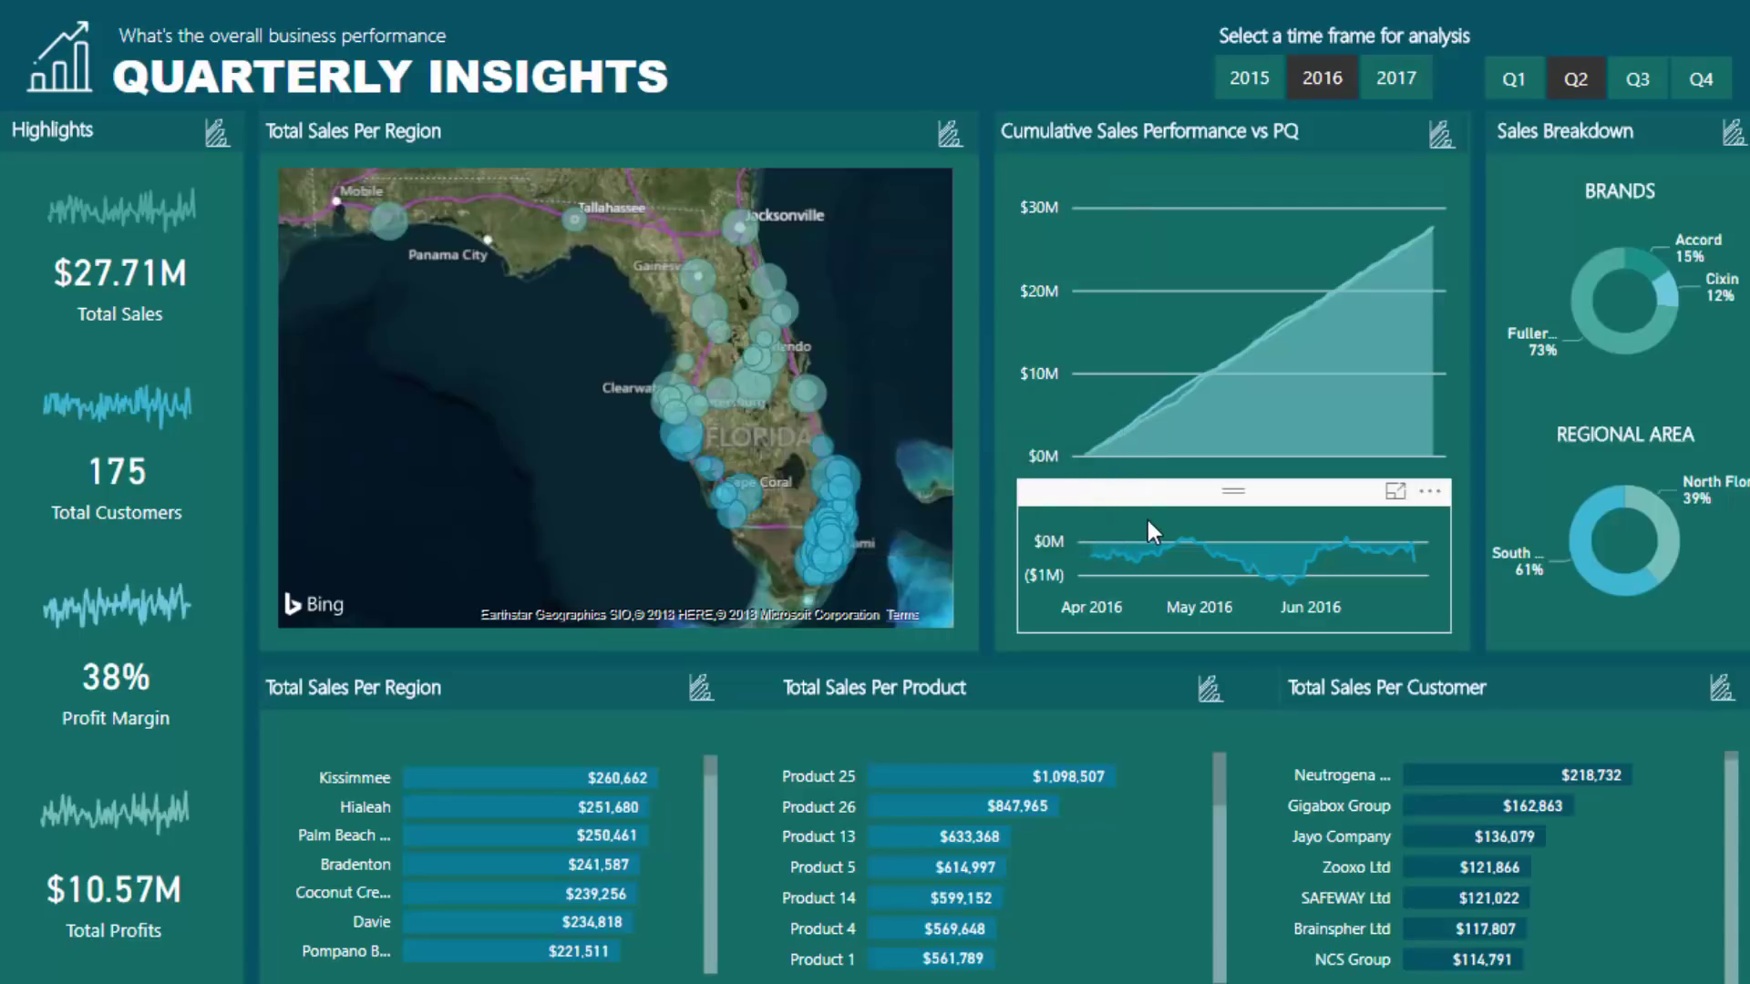
click(1670, 291)
click(1653, 334)
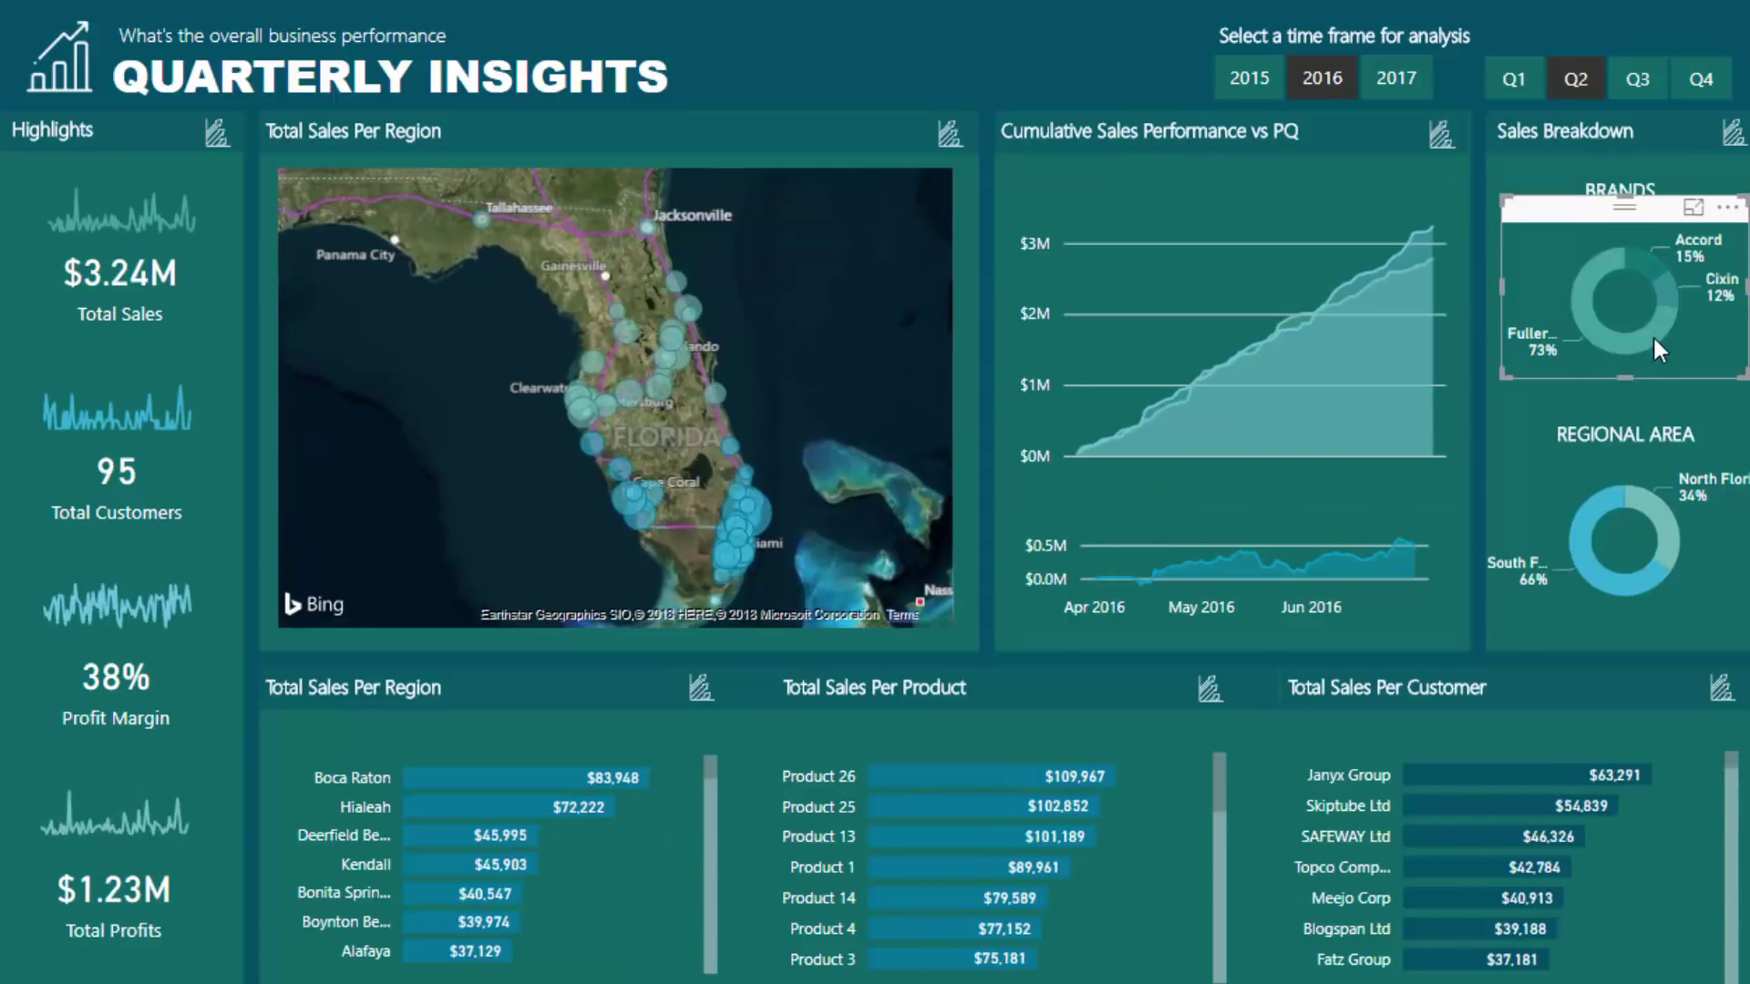
mouse_move(1636, 259)
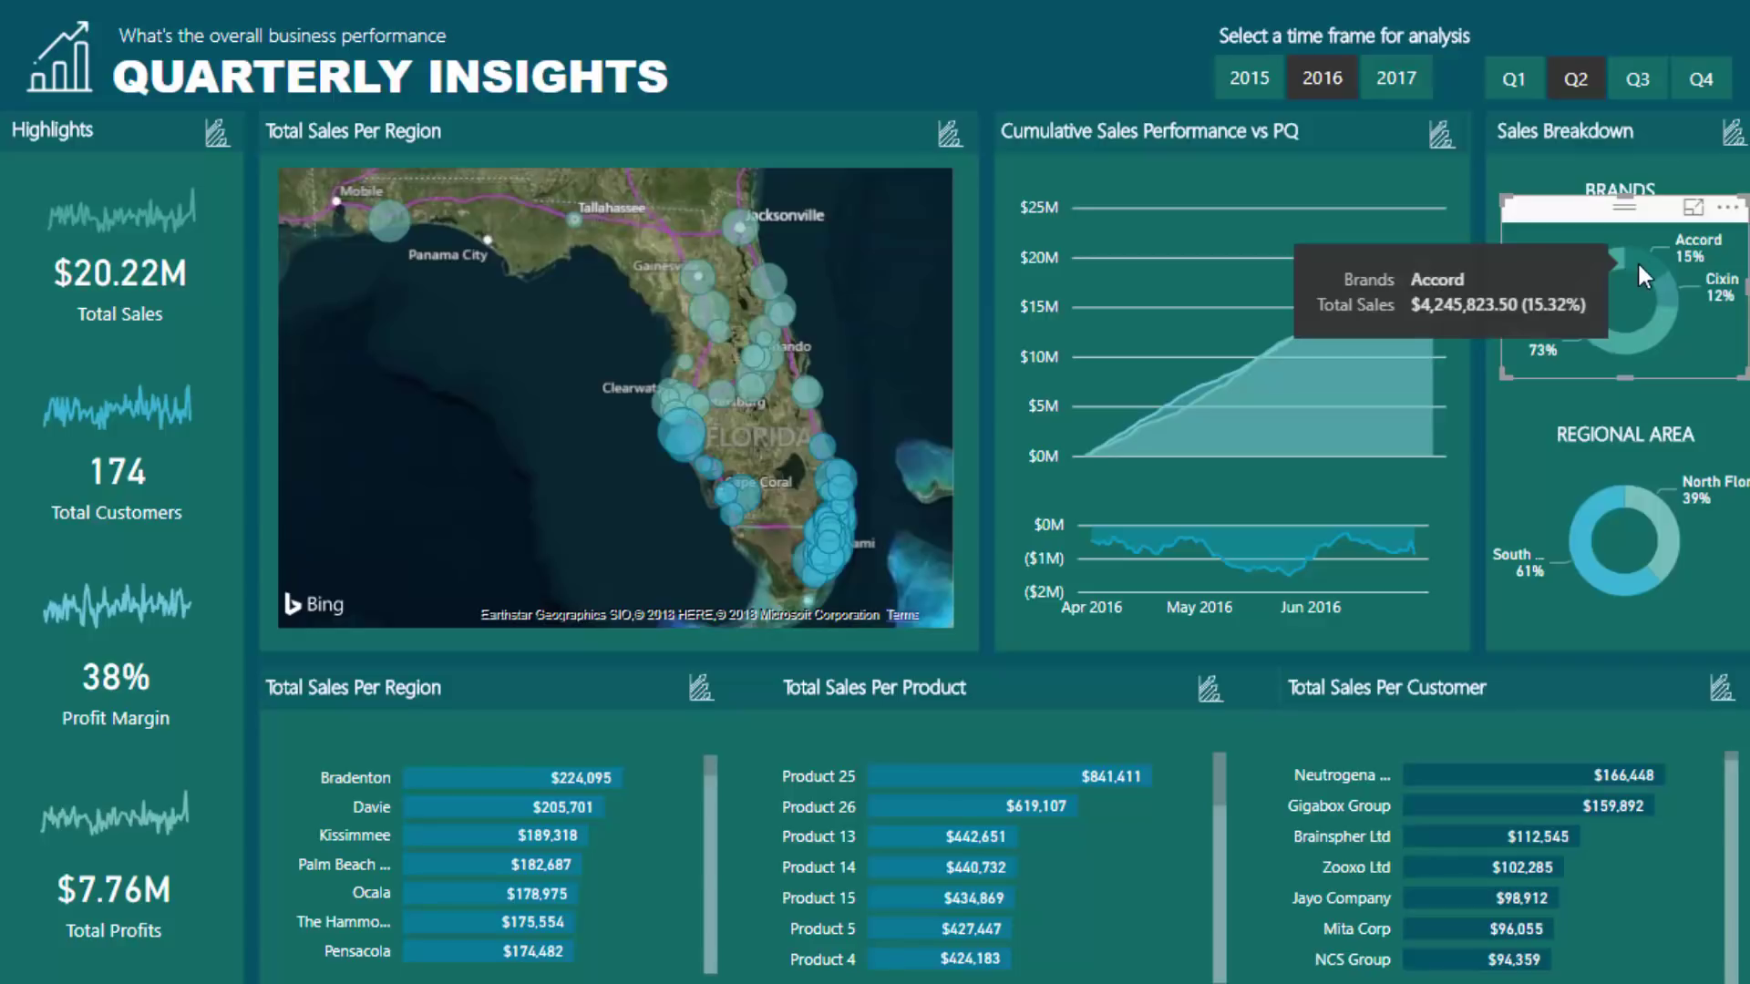
click(1636, 260)
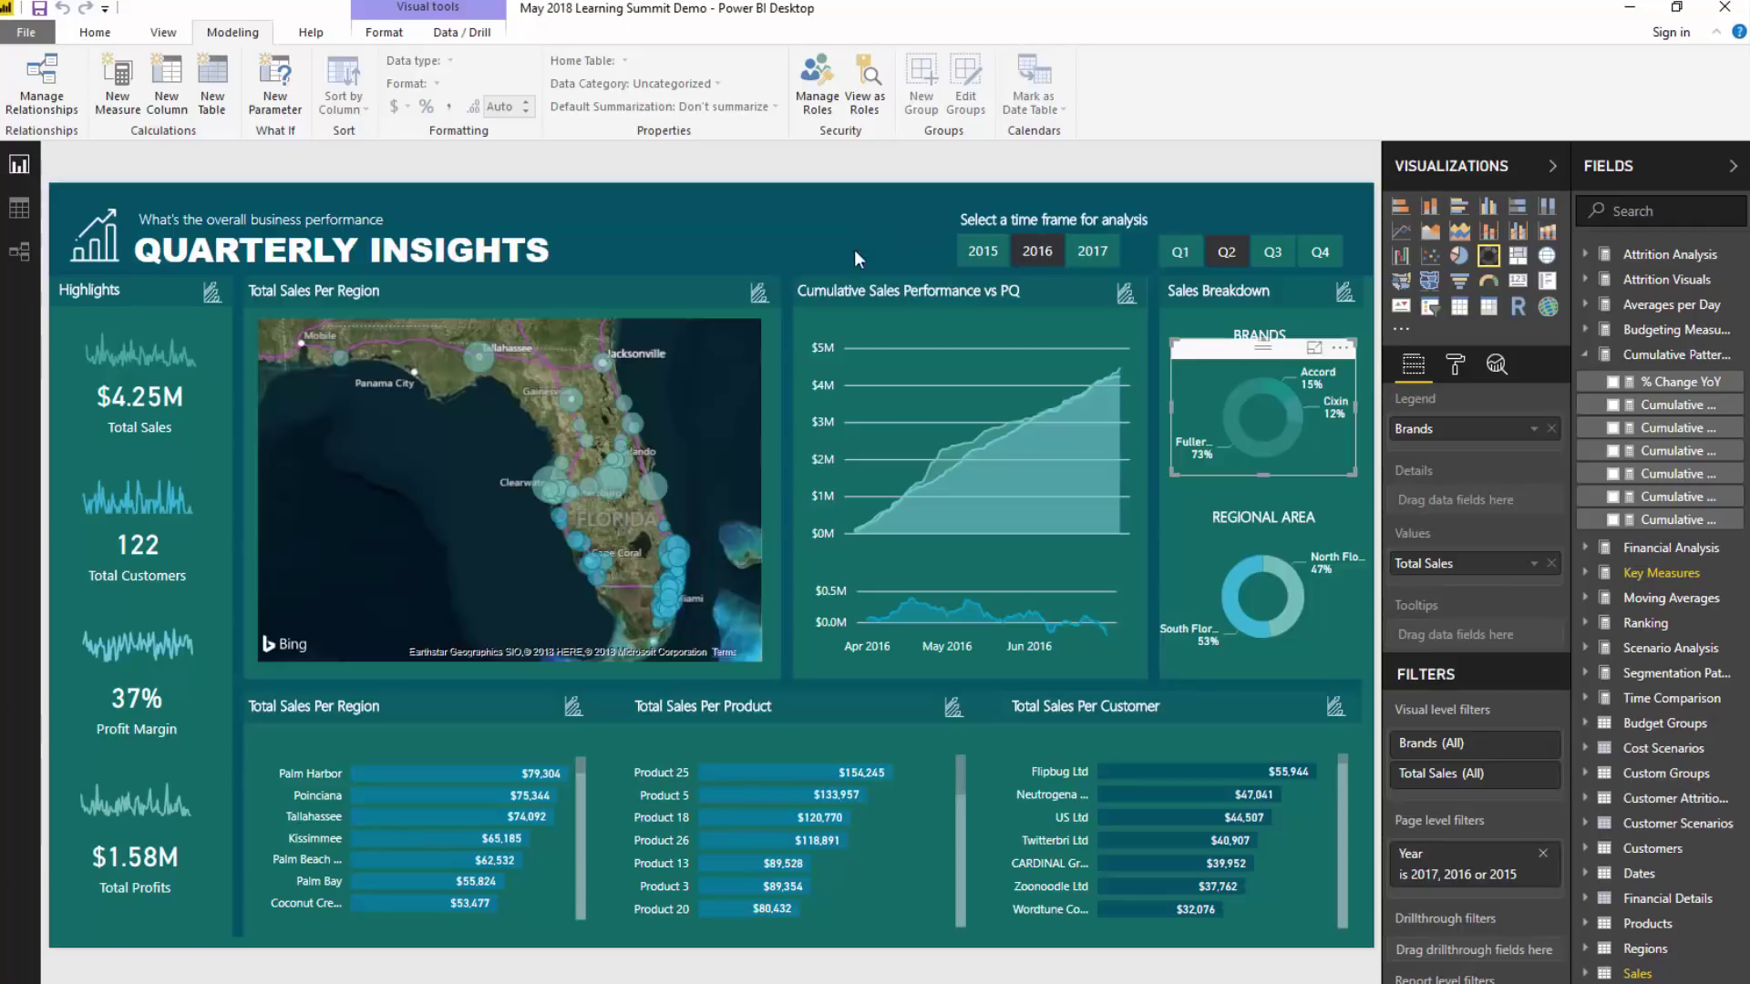
- Flip through the Financials Update and Profit Predictions pages, then back to Quarterly Insights
key(ctrl+Page_Down)
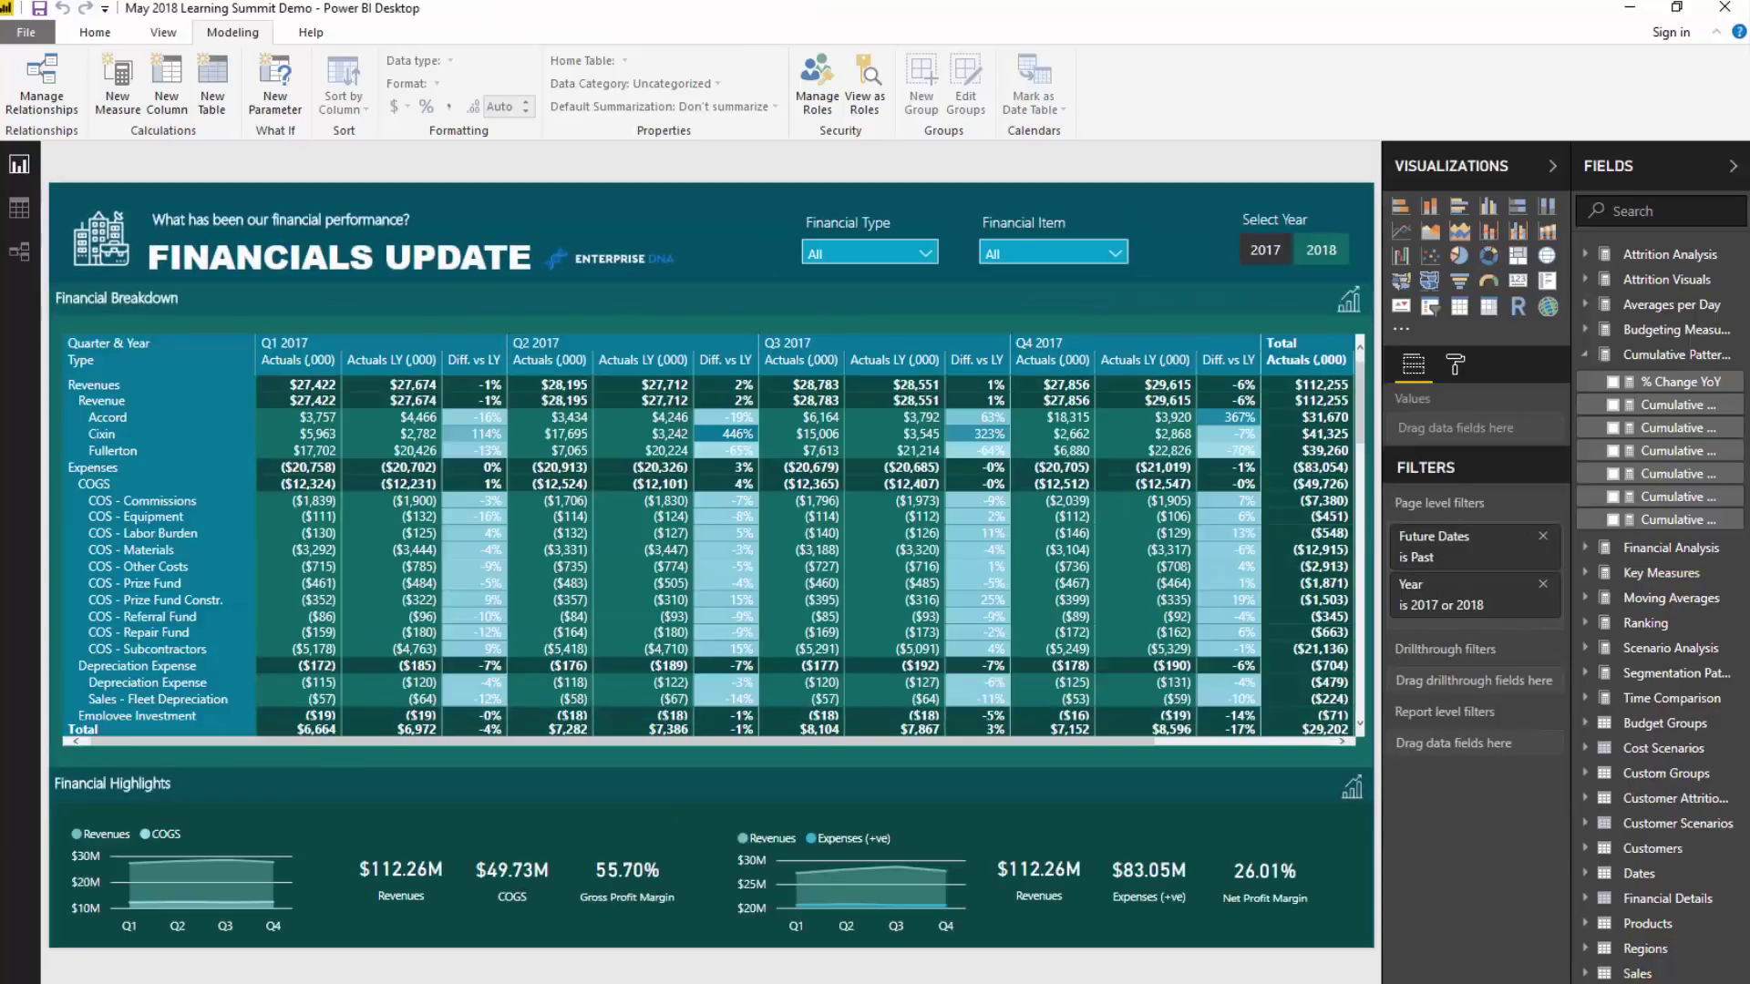
key(ctrl+Page_Down)
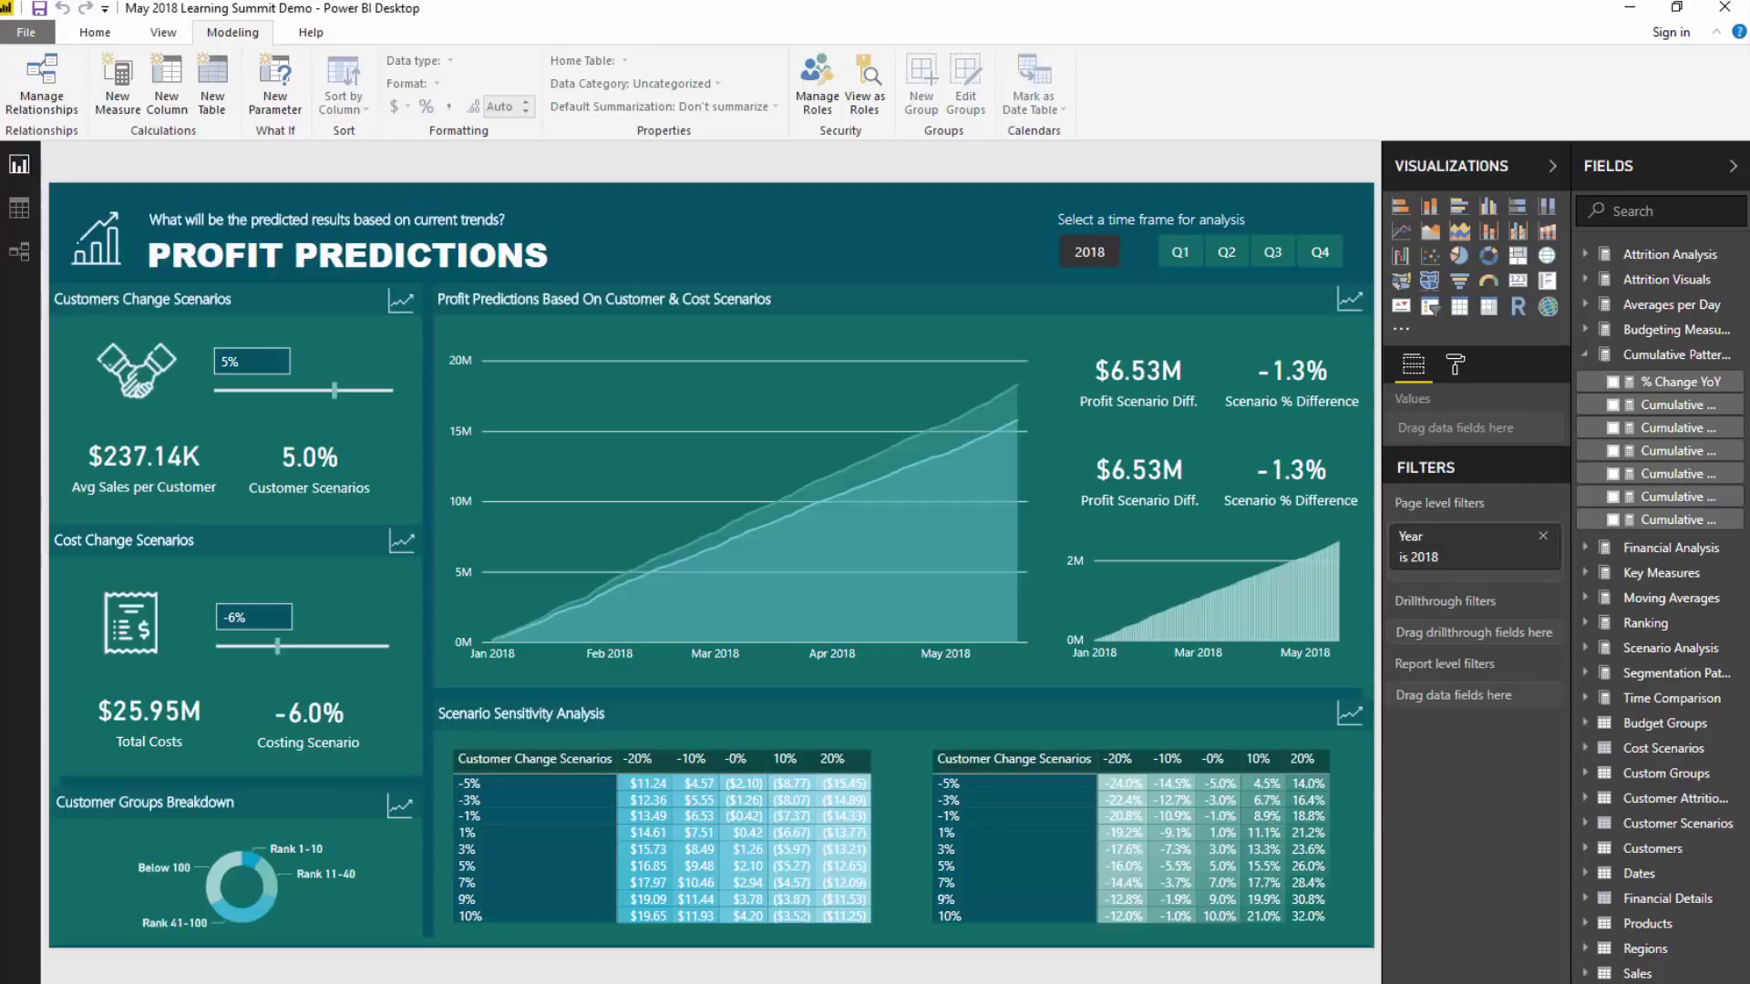
key(ctrl+Page_Down)
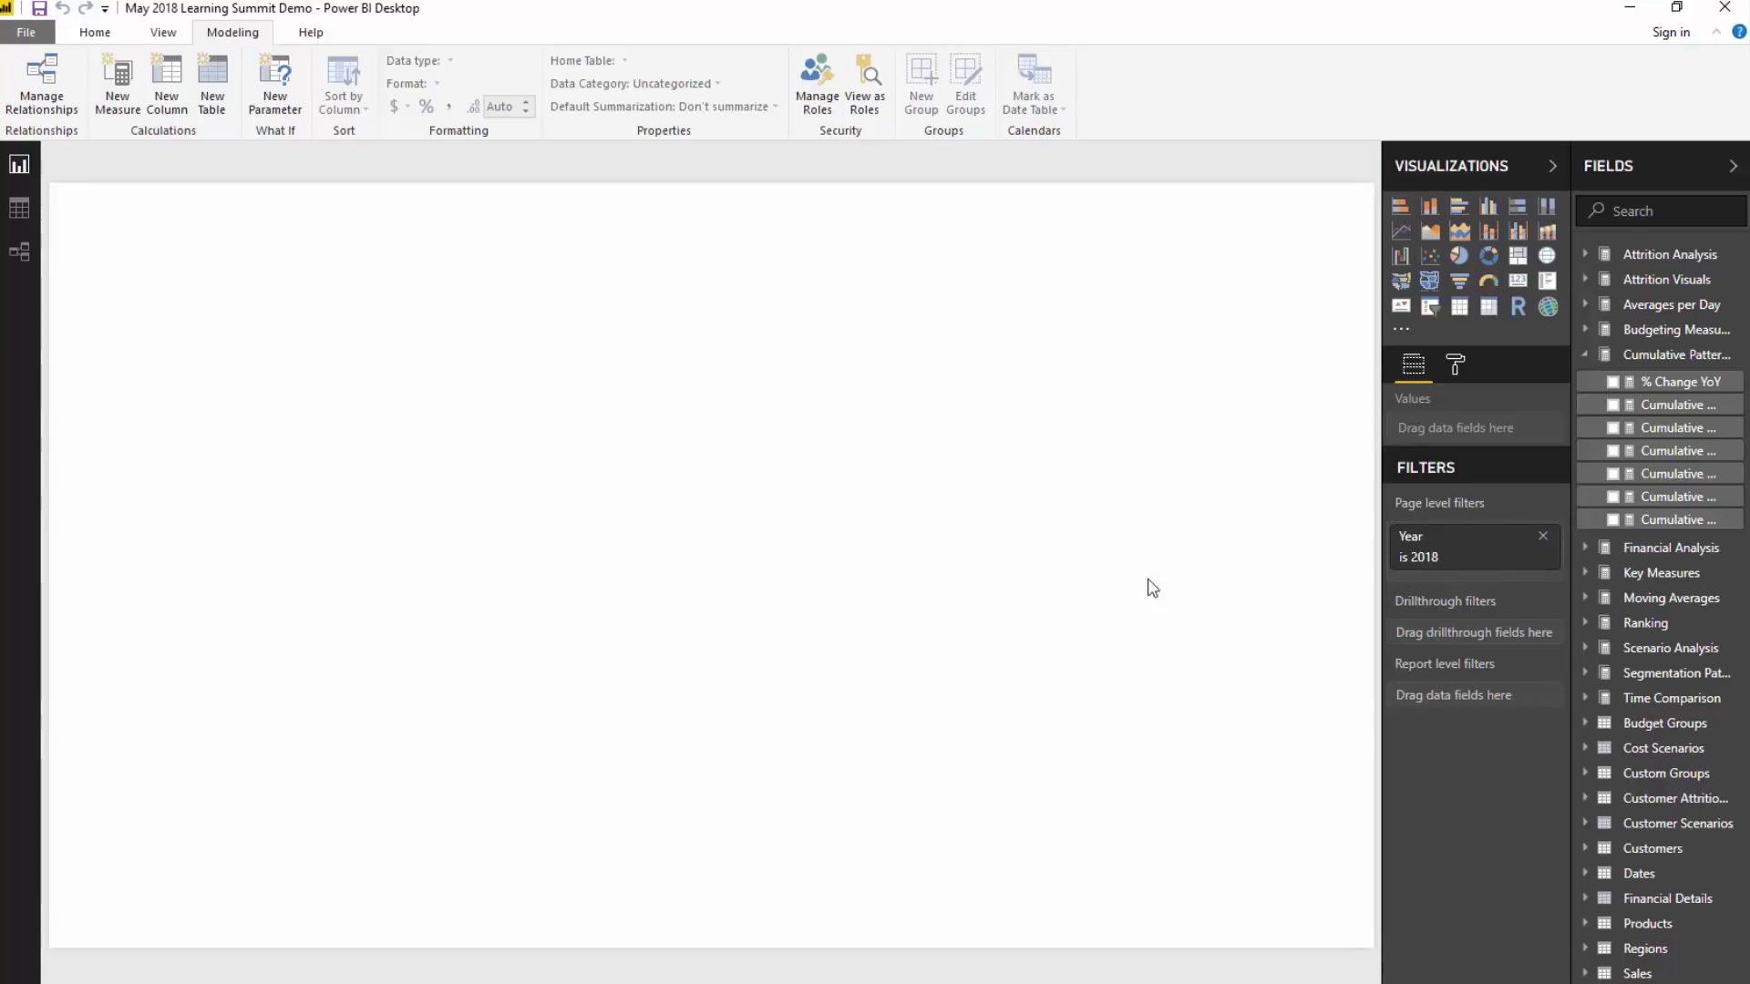
- Widen the Fields pane so names show fully, and select the year and quarter slicers
drag(1571, 172, 1500, 173)
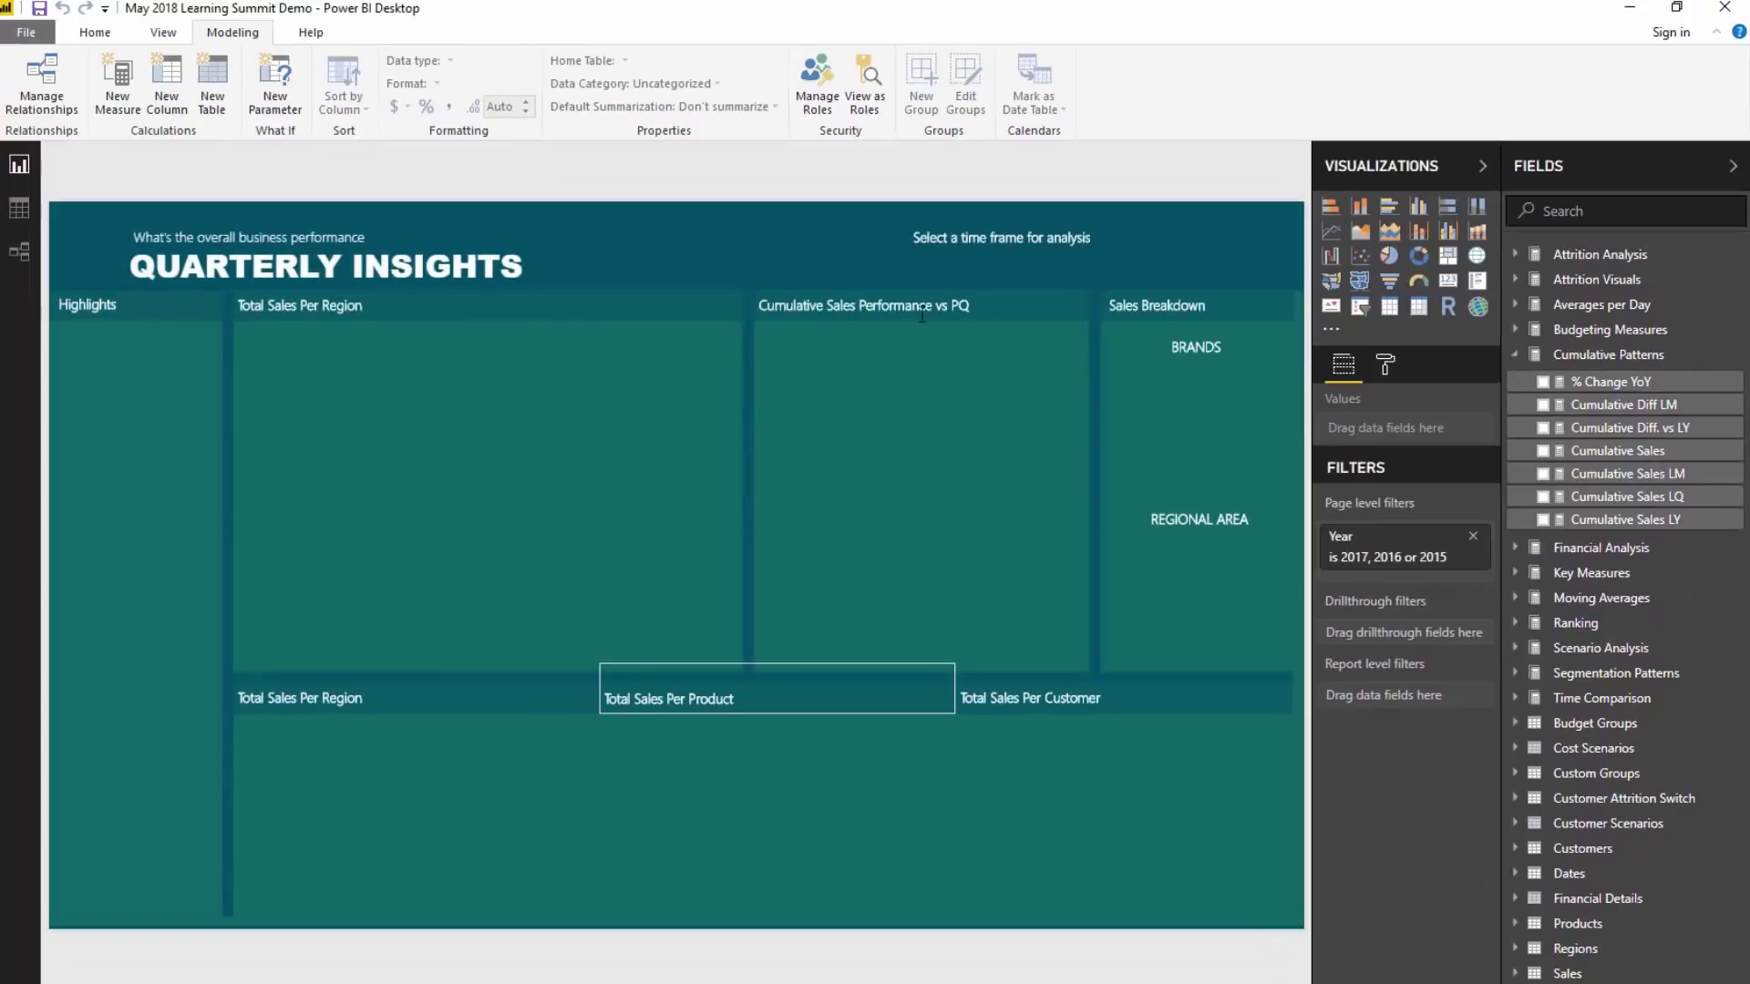
click(1167, 240)
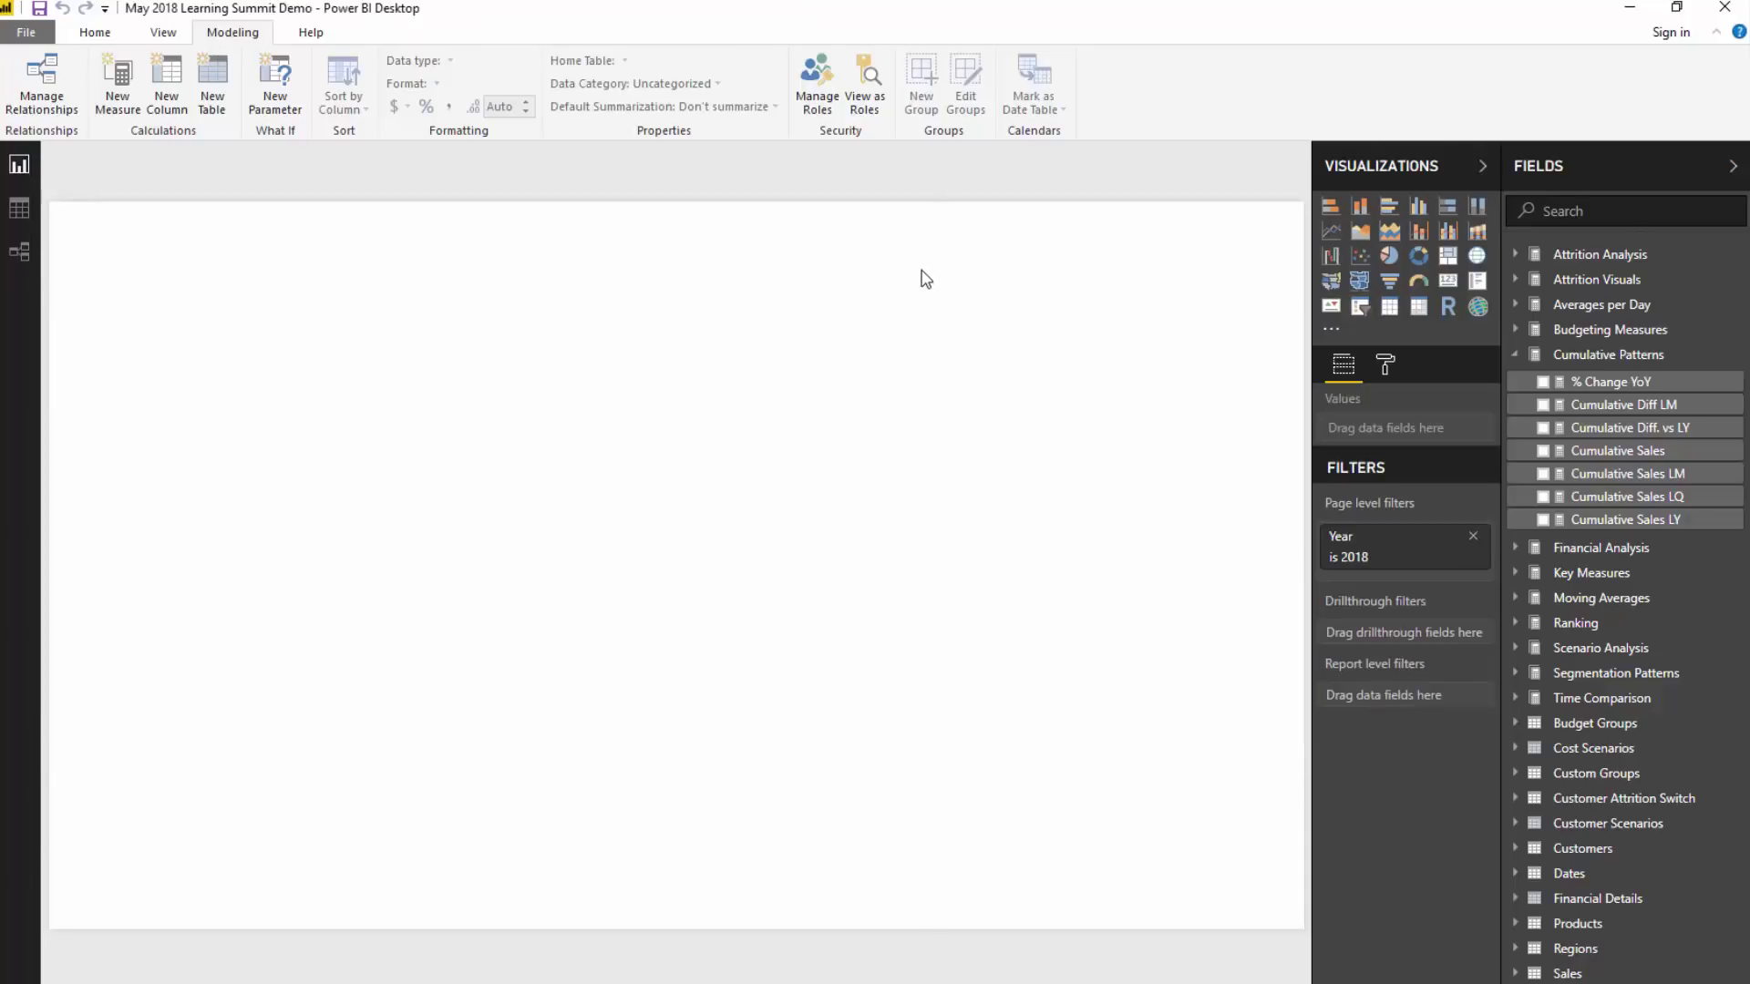
- Keep the pasted slicers unsynced, remove the Year is 2018 filter, and widen the year slicer
click(1050, 583)
click(1473, 536)
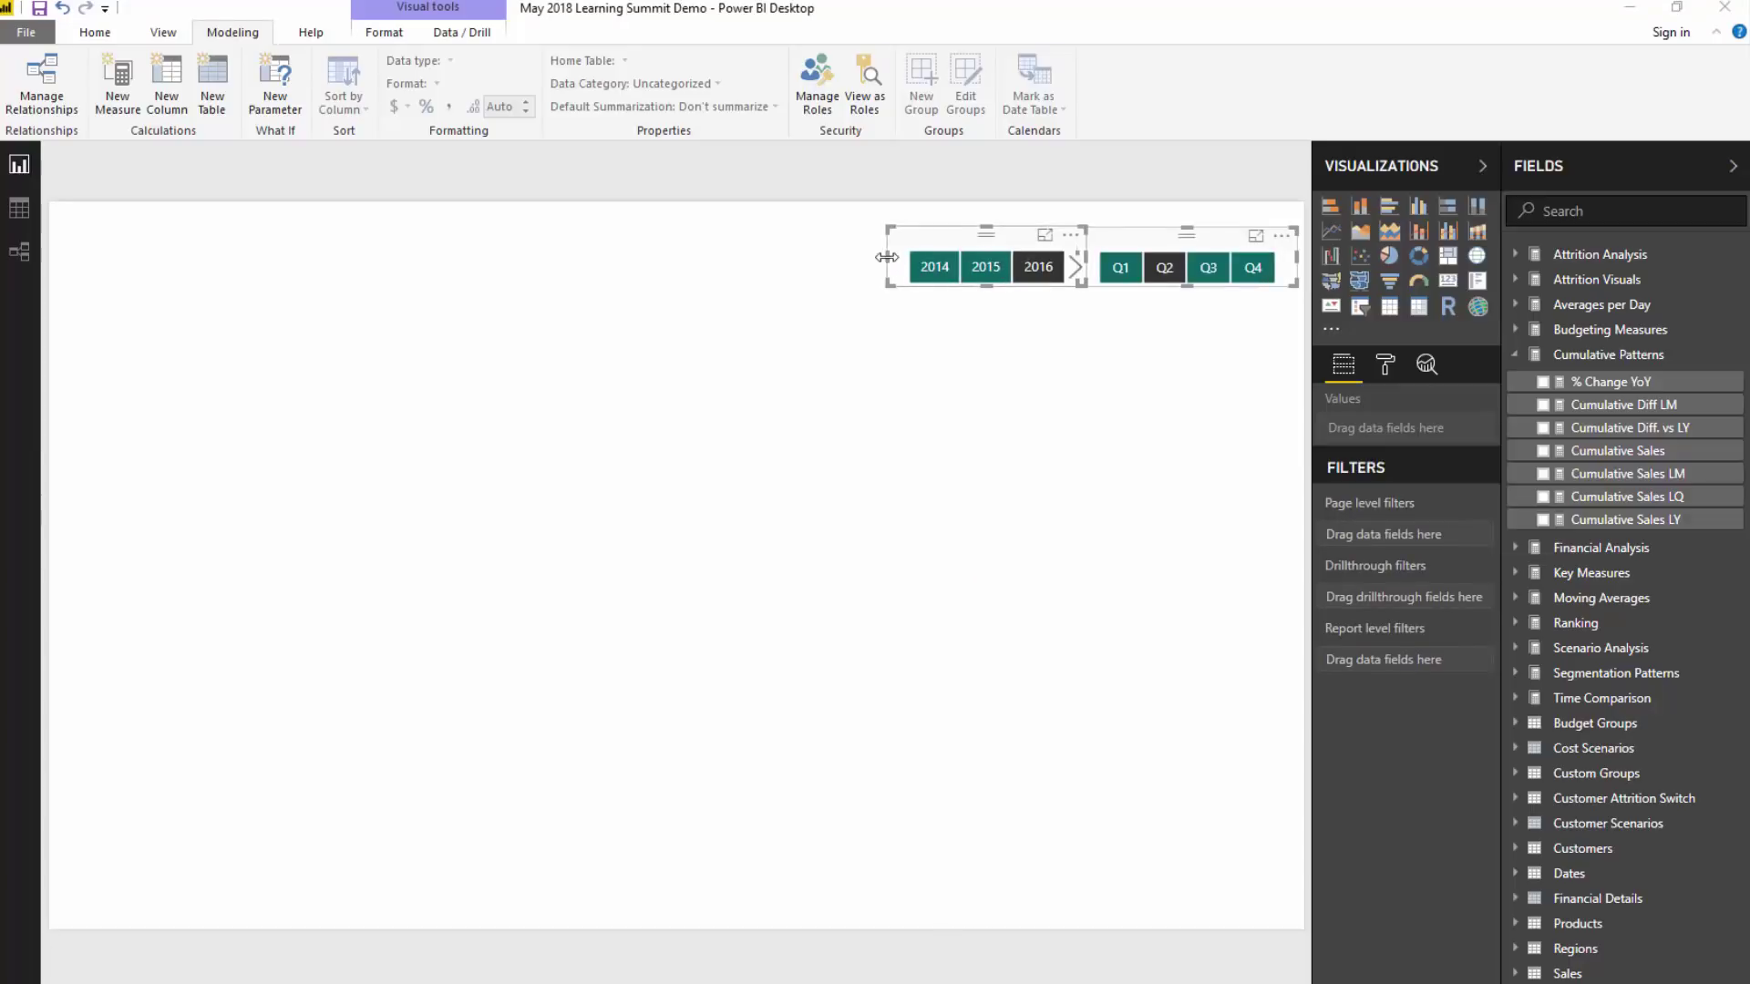
drag(888, 258, 745, 259)
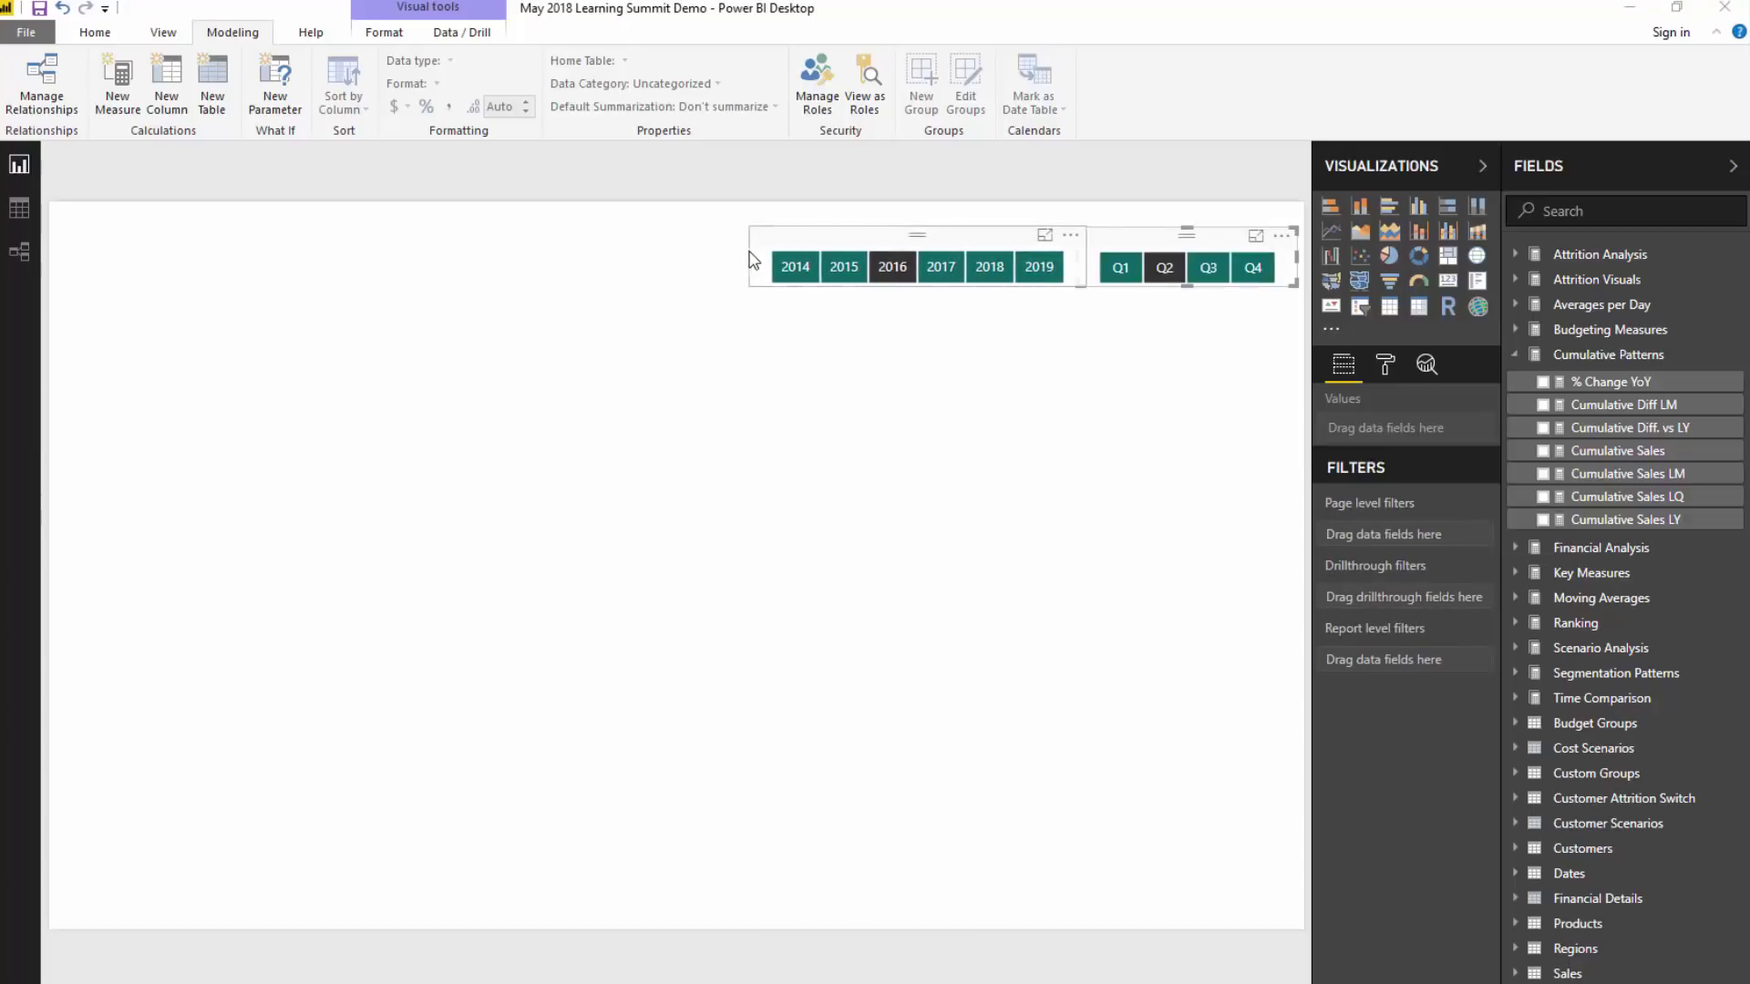
click(937, 429)
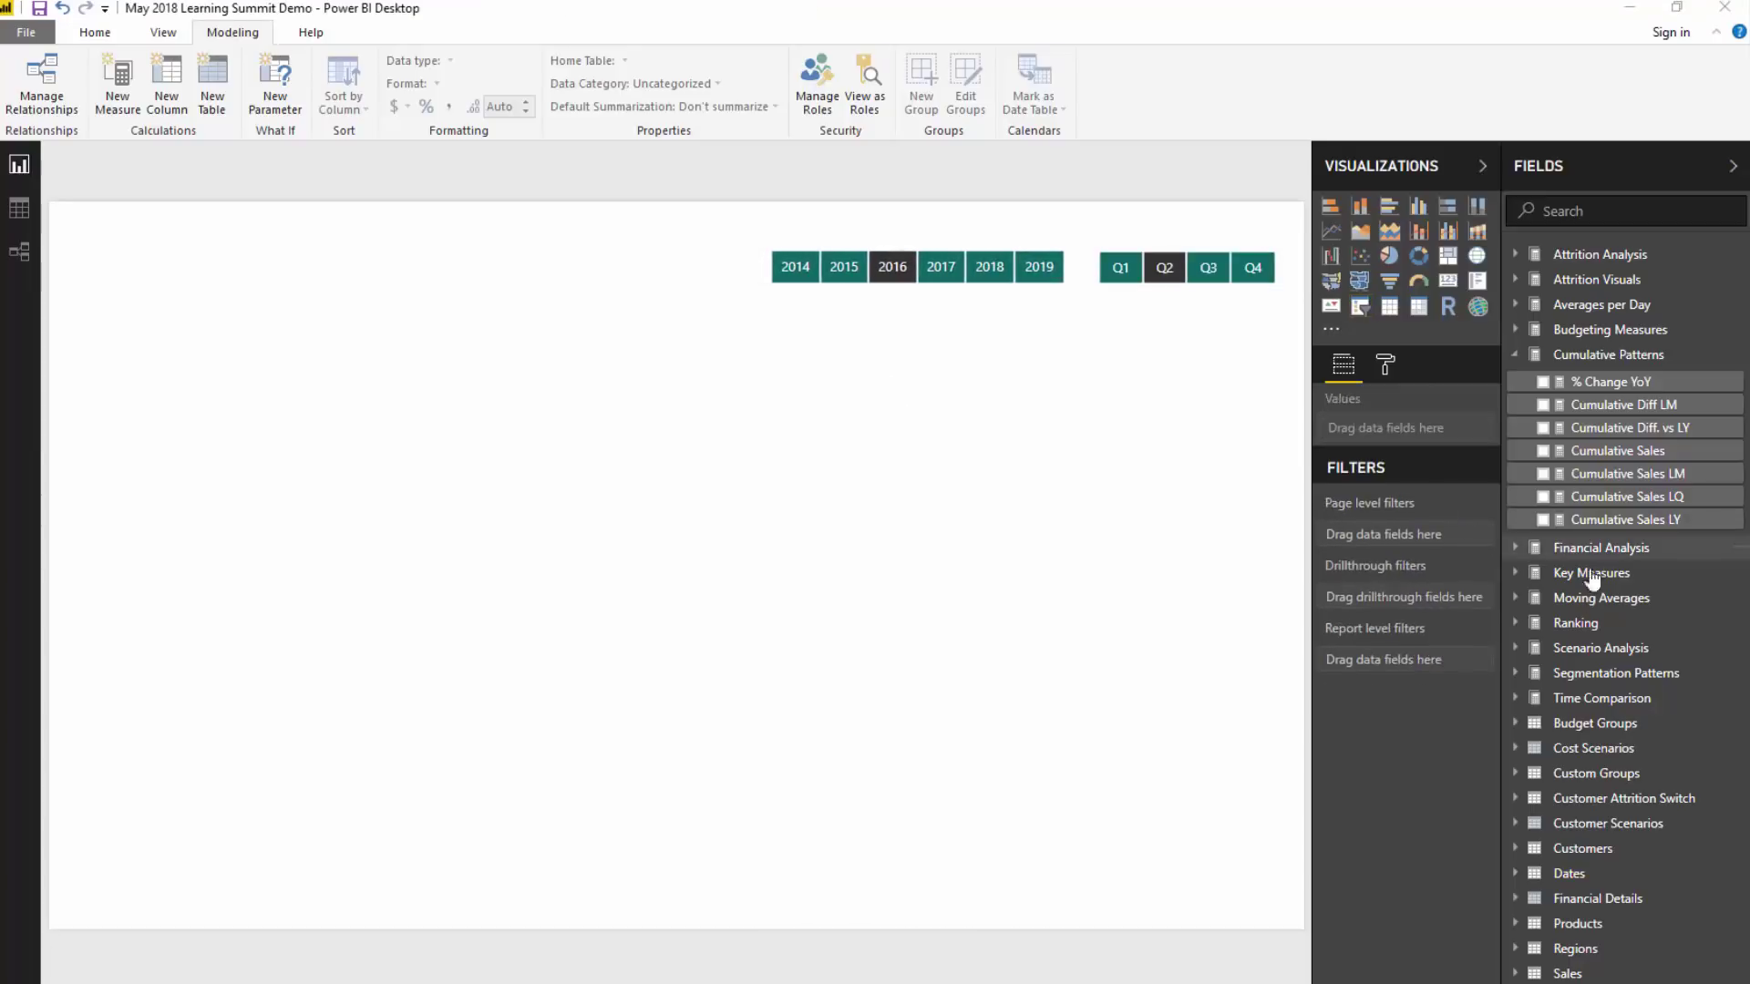
- Add a table of Dates > Date values below the slicers
click(1579, 876)
drag(1582, 900, 488, 497)
drag(504, 349, 603, 334)
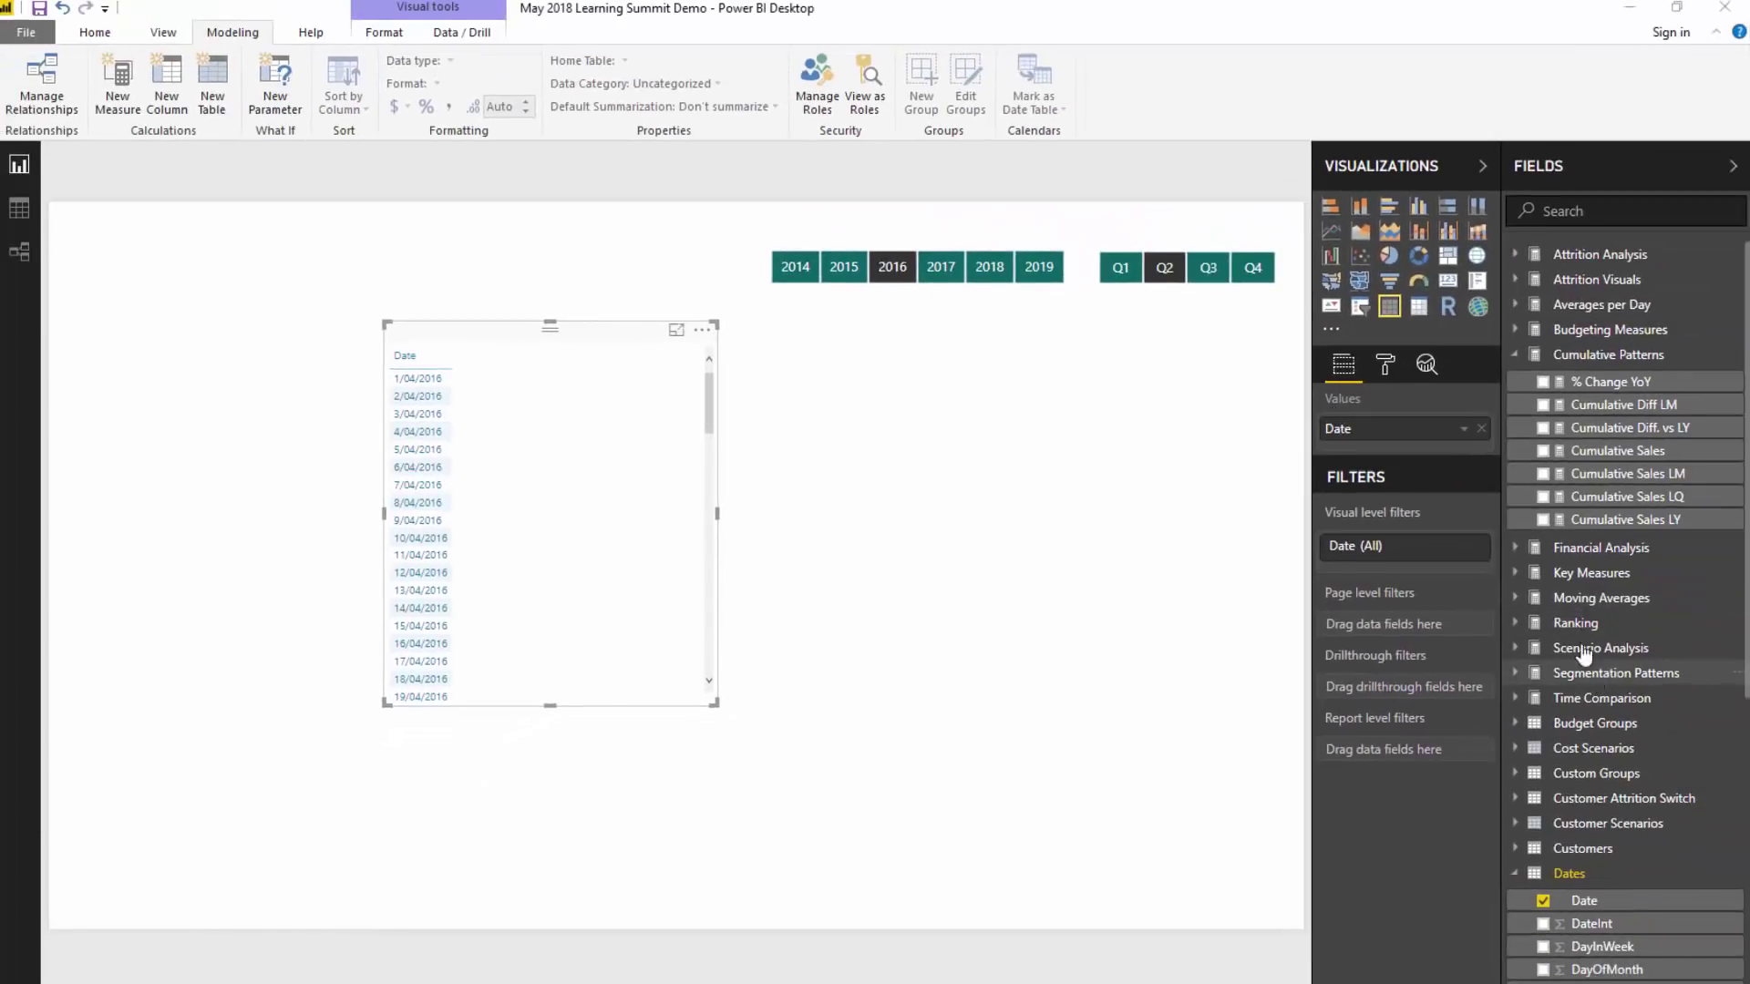
- Add Key Measures > Total Sales as a column in the date table
click(1591, 573)
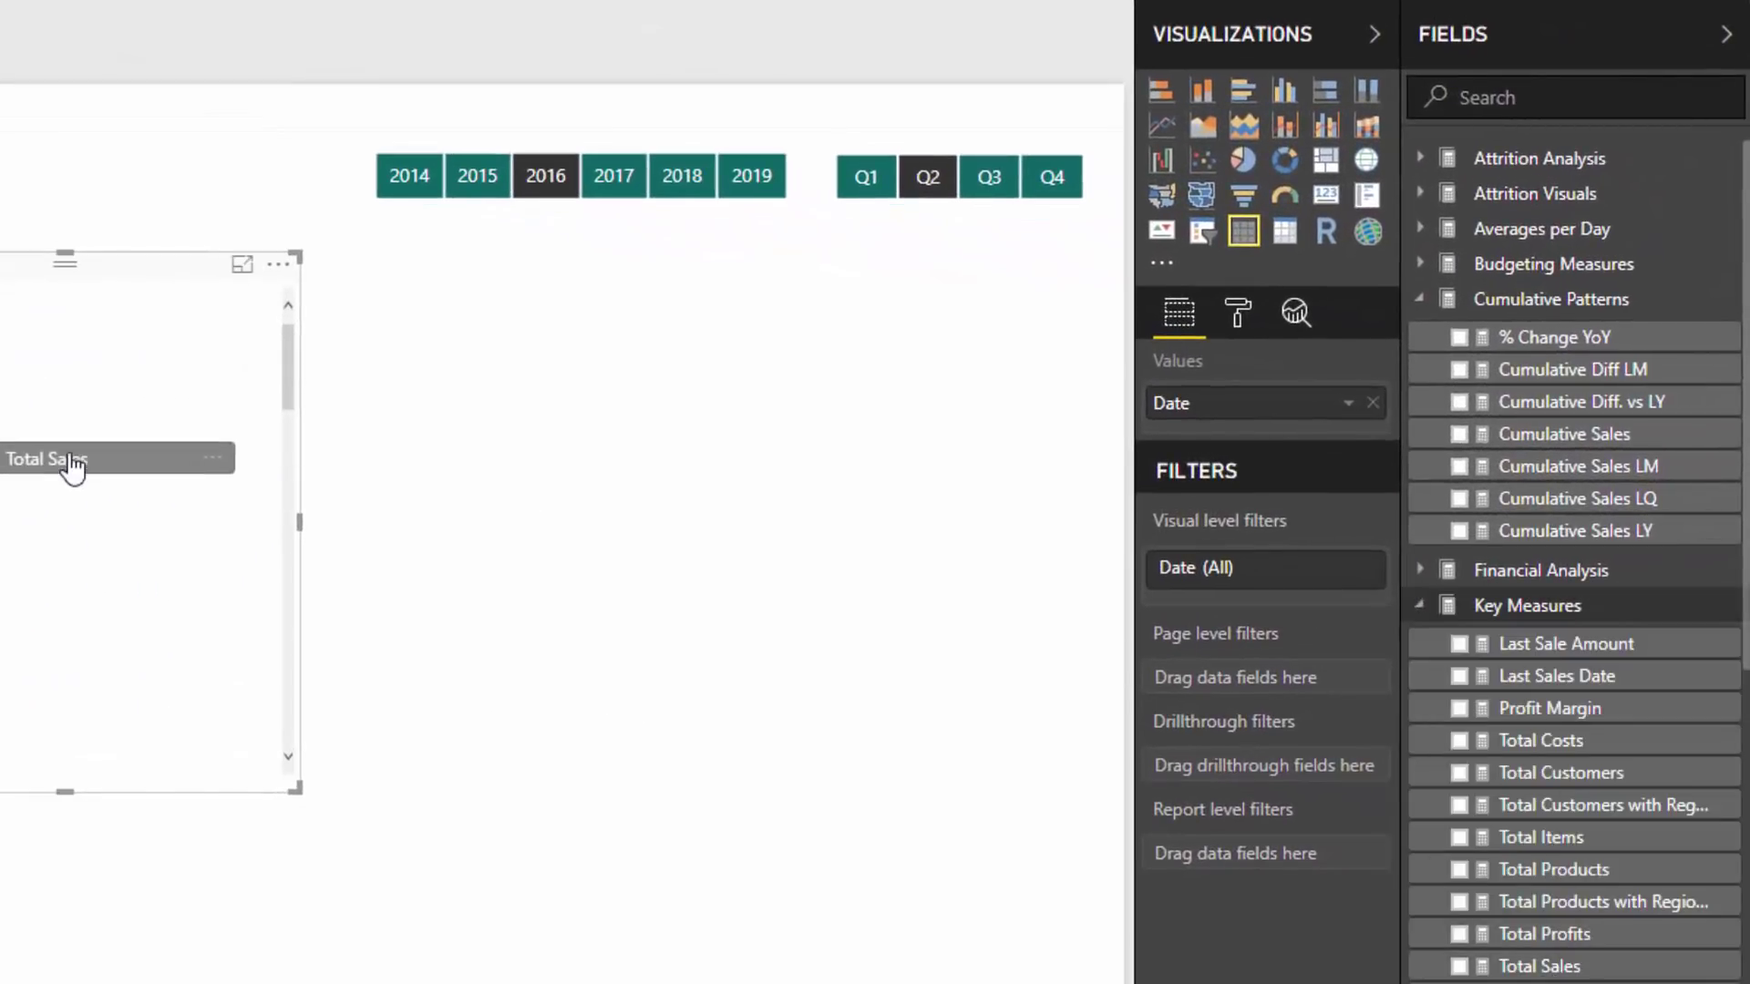
drag(73, 466, 74, 465)
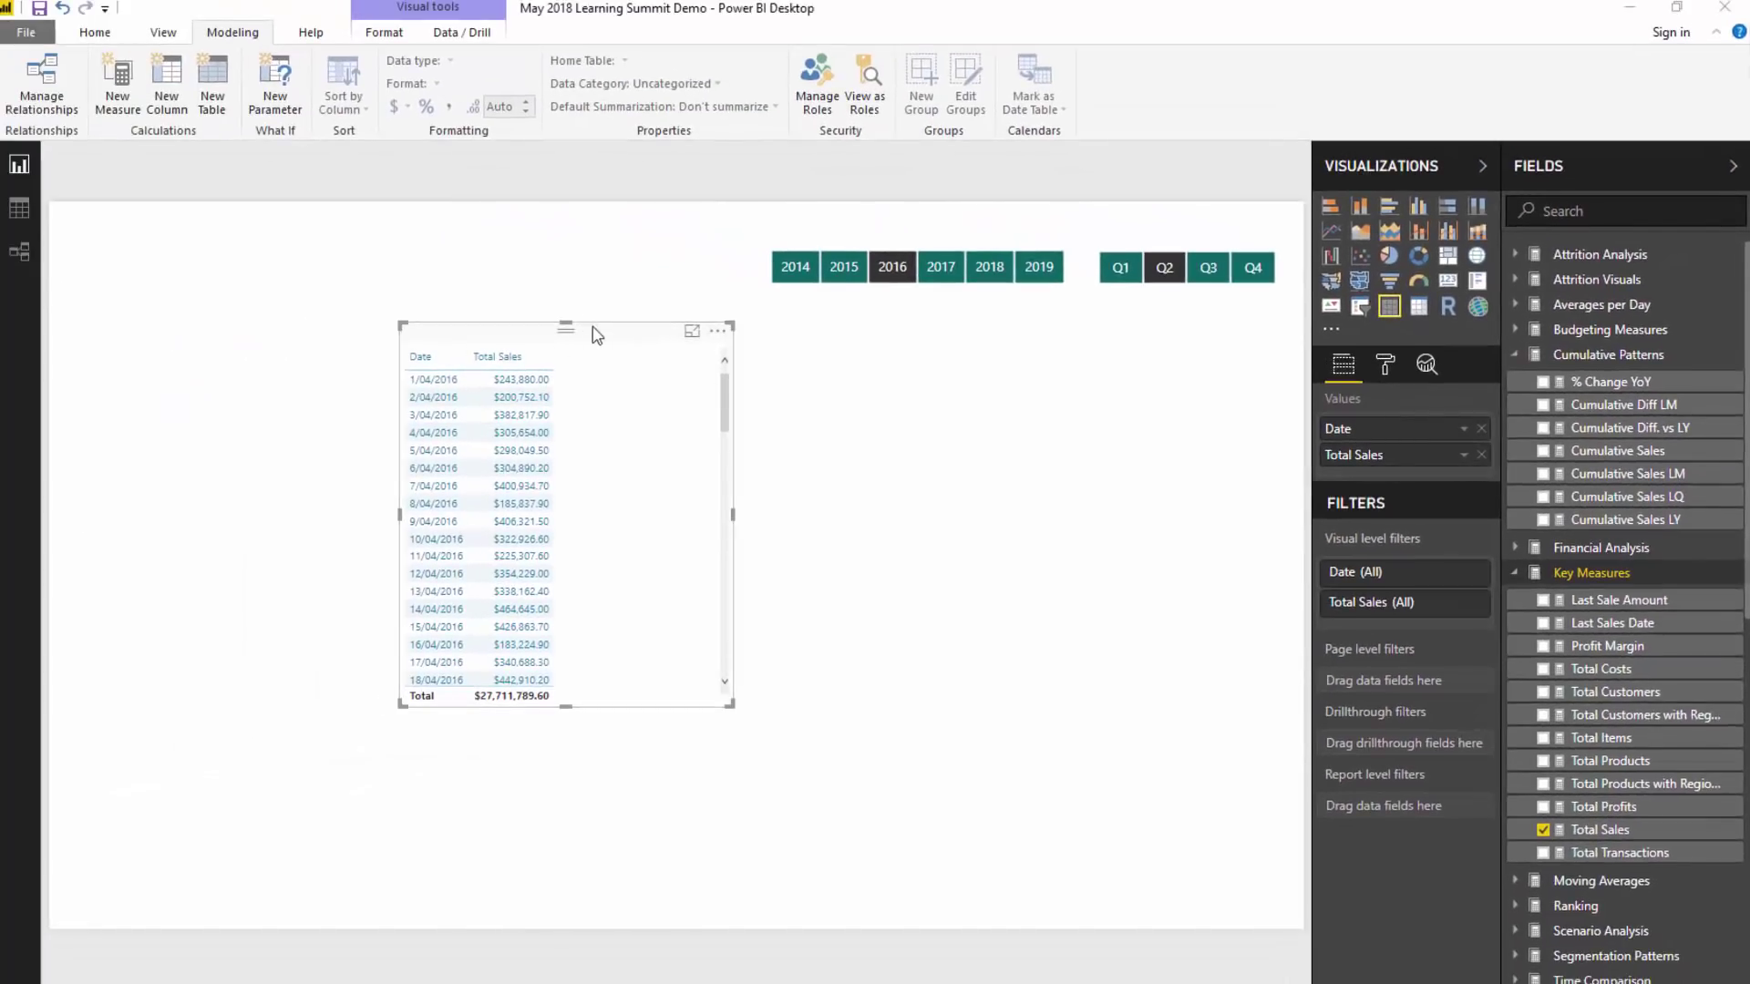
drag(600, 340, 617, 344)
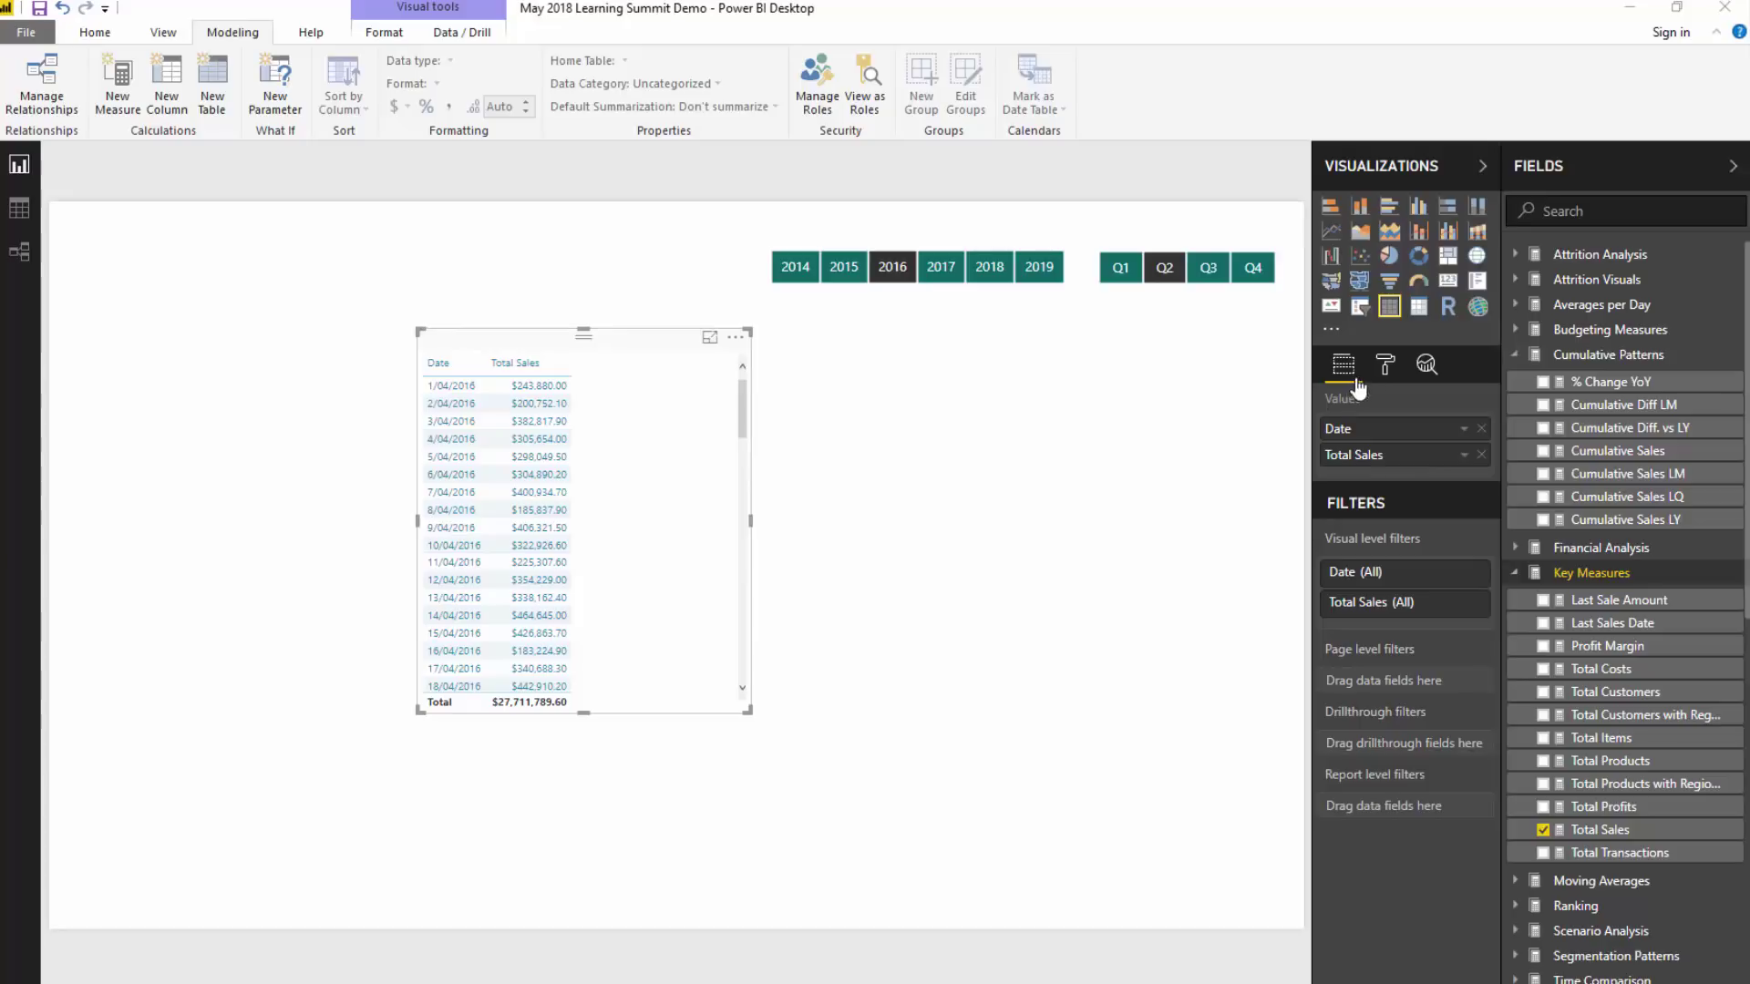
- Raise the table's values text size from 8 to 10 and enlarge the table
click(1384, 365)
click(1335, 591)
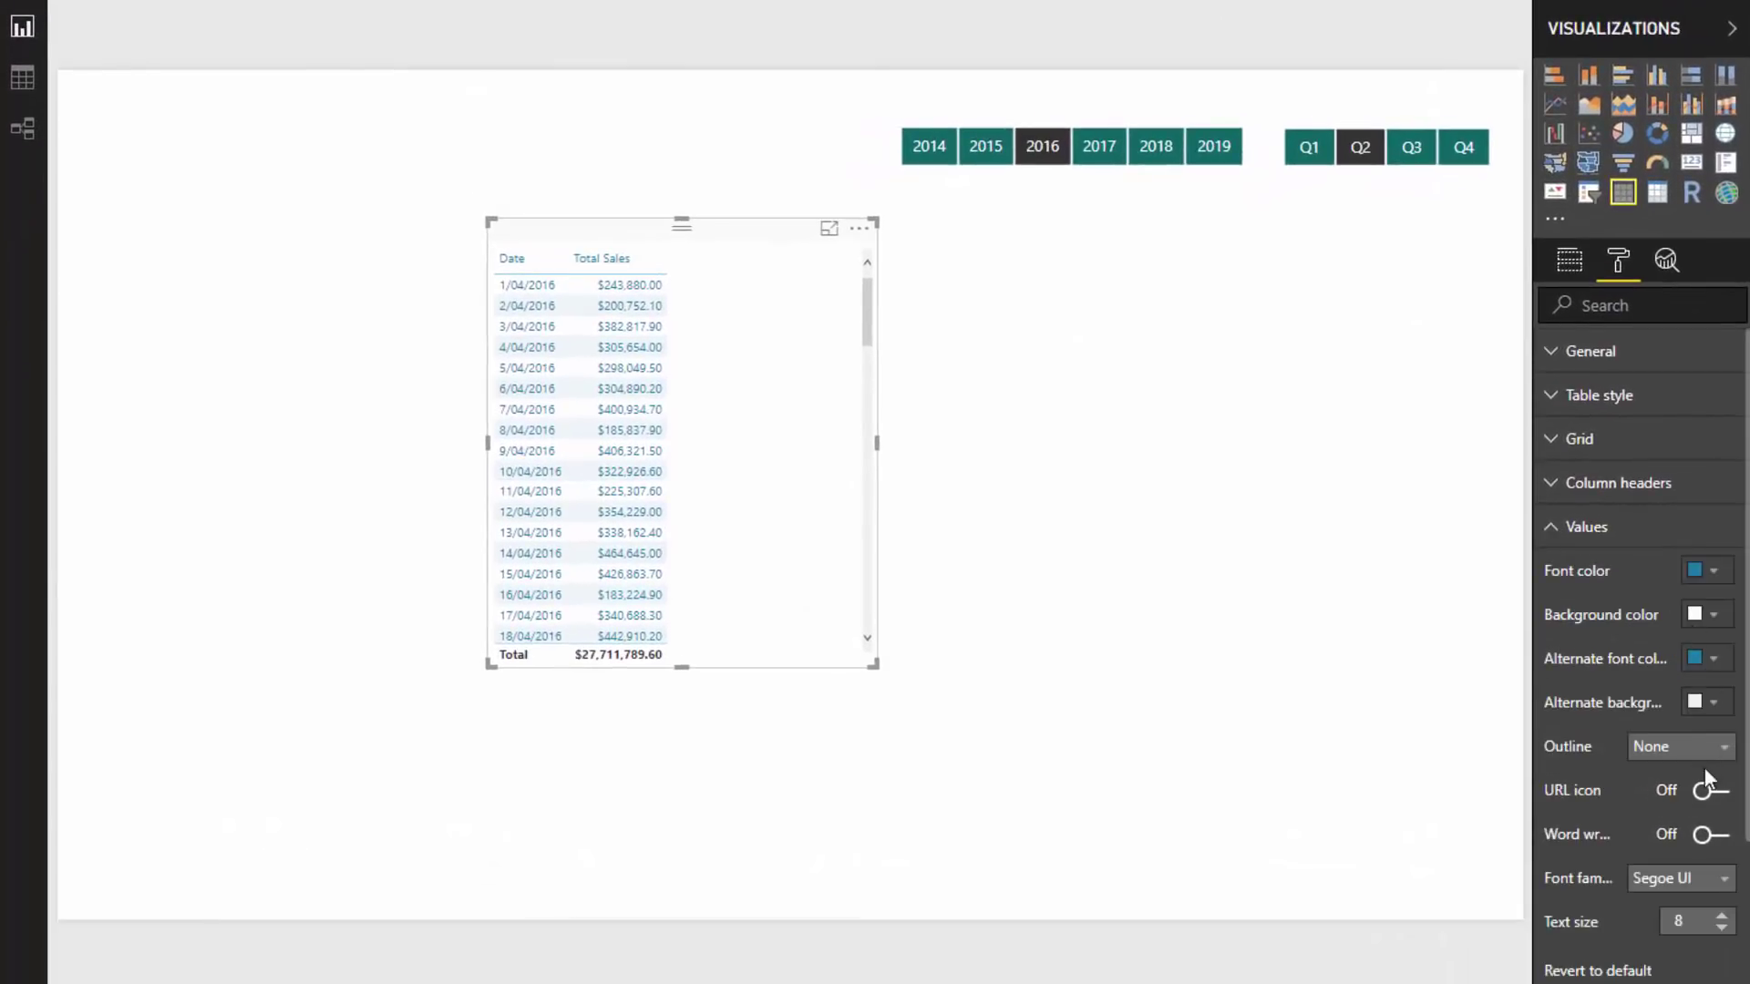
click(1721, 916)
click(1720, 917)
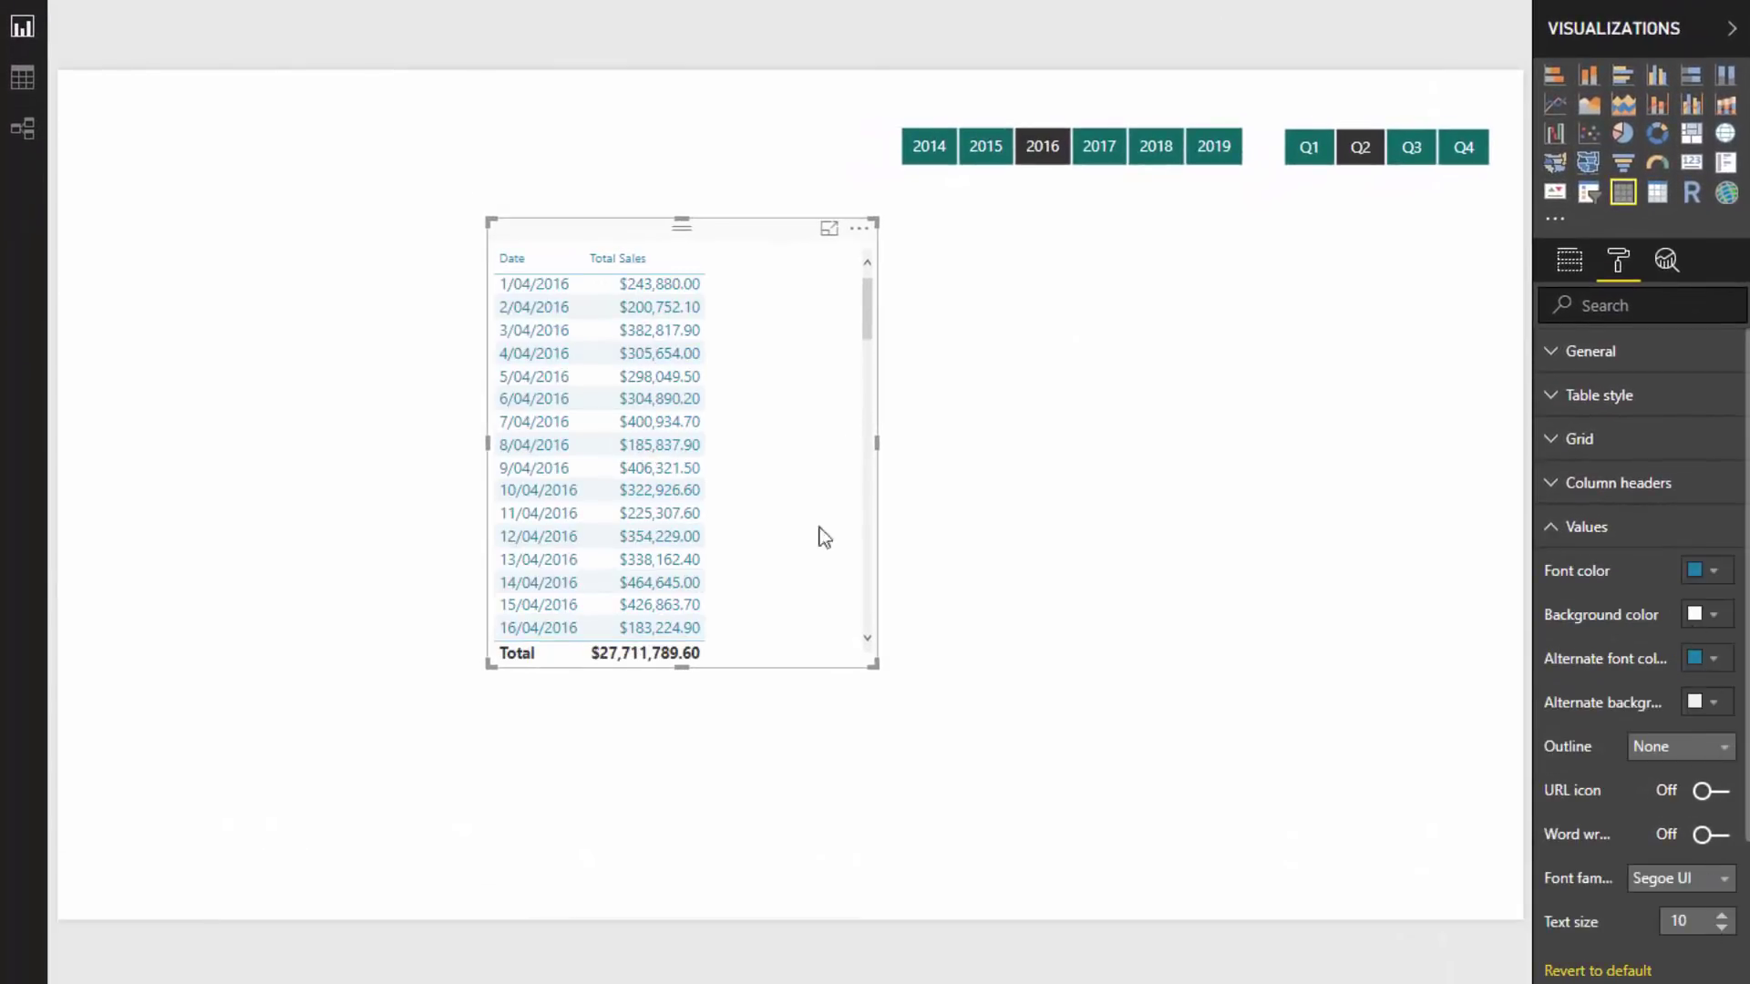
drag(870, 661, 1197, 795)
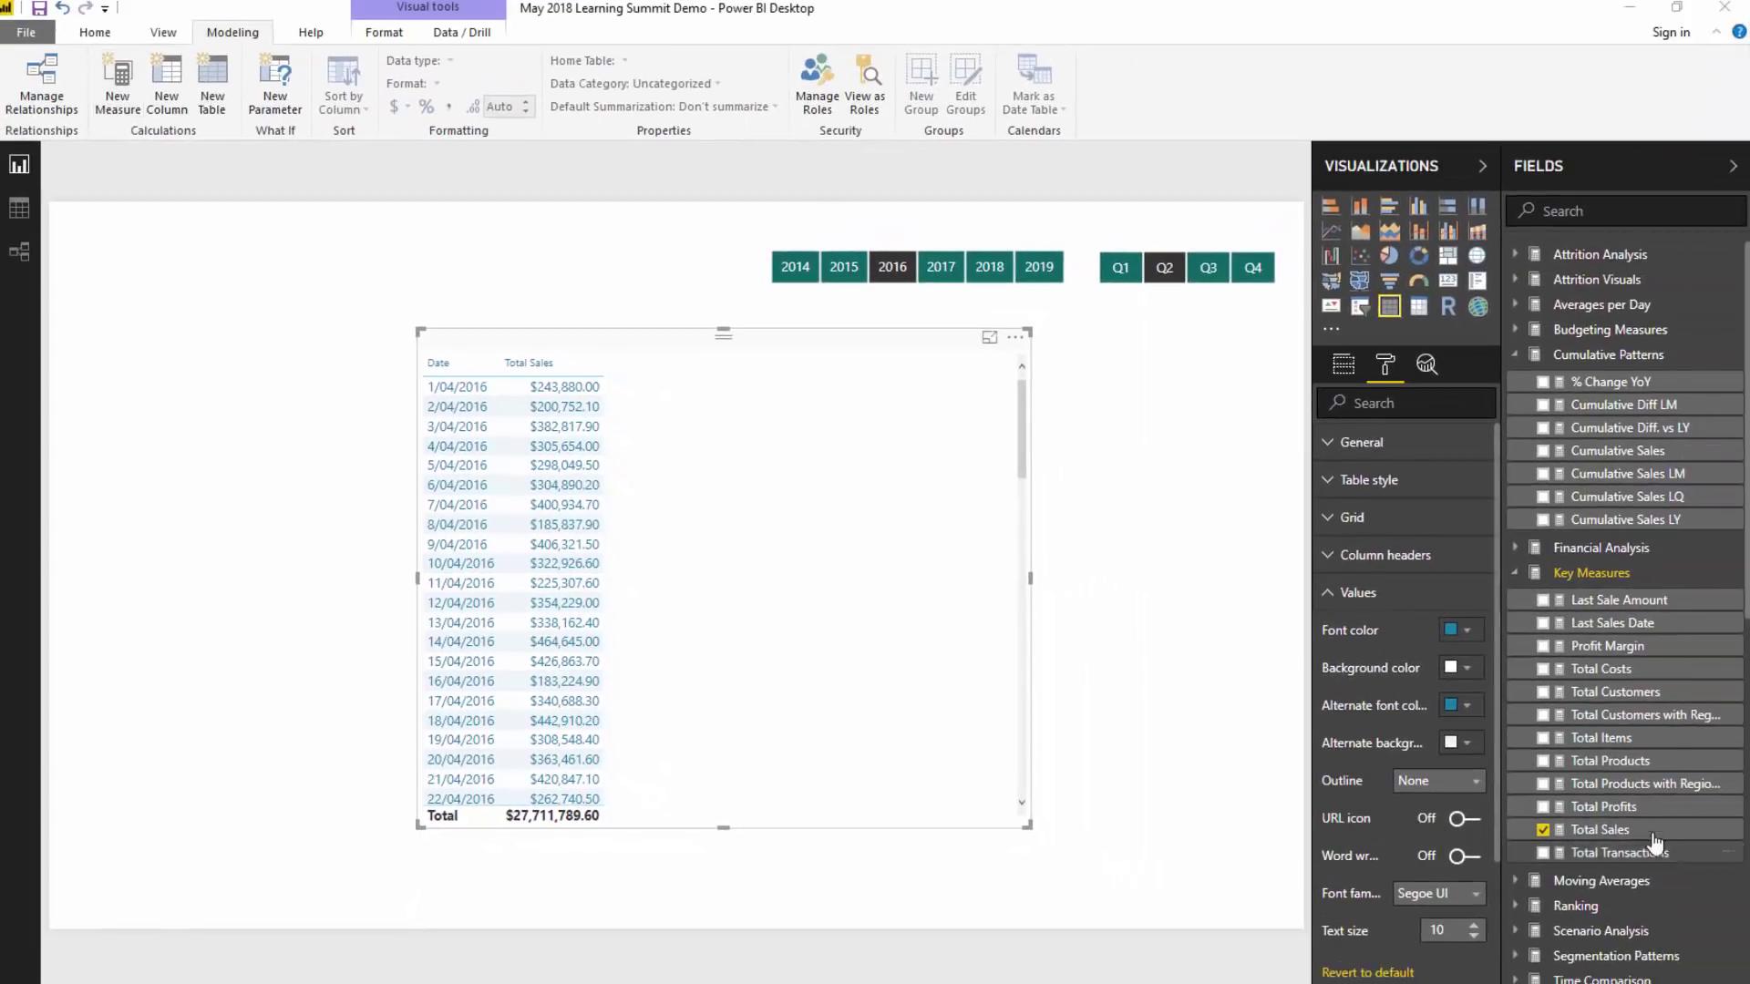
scroll(1601, 824, down, 5)
click(1558, 636)
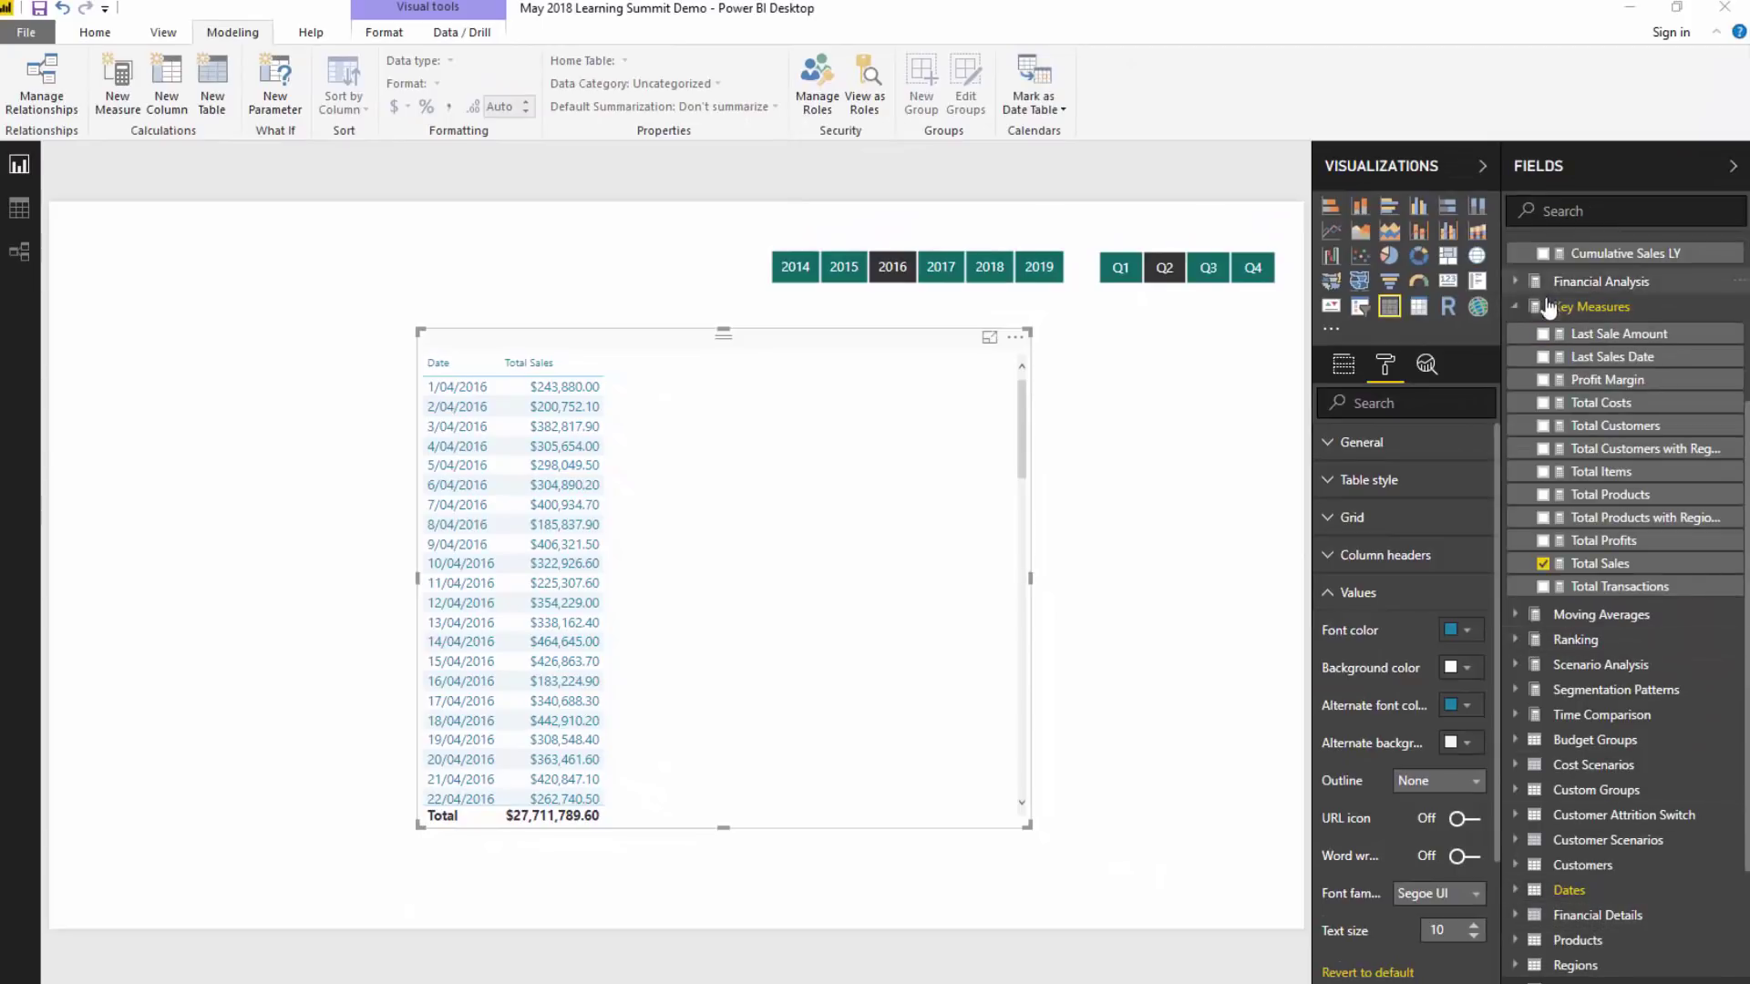
- Create a new measure named 'Cumulative Revenue' from the Sales table
scroll(1627, 898, down, 2)
click(1568, 730)
click(1611, 826)
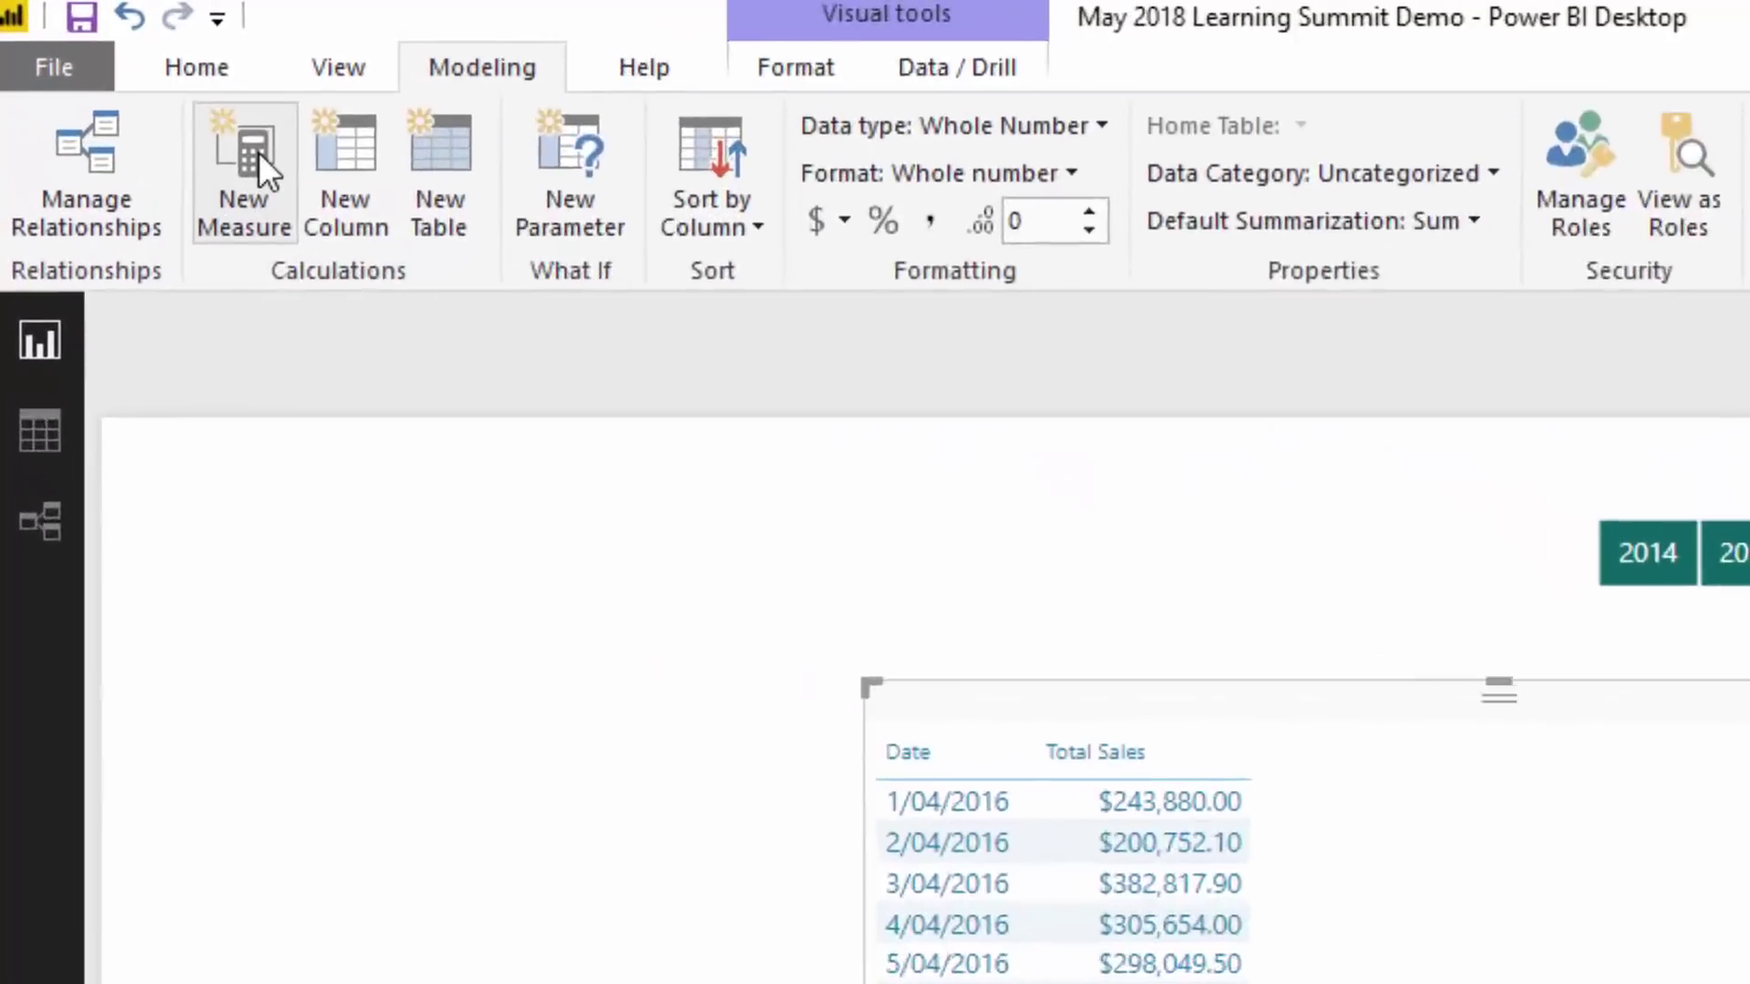
click(123, 81)
text(Cumula)
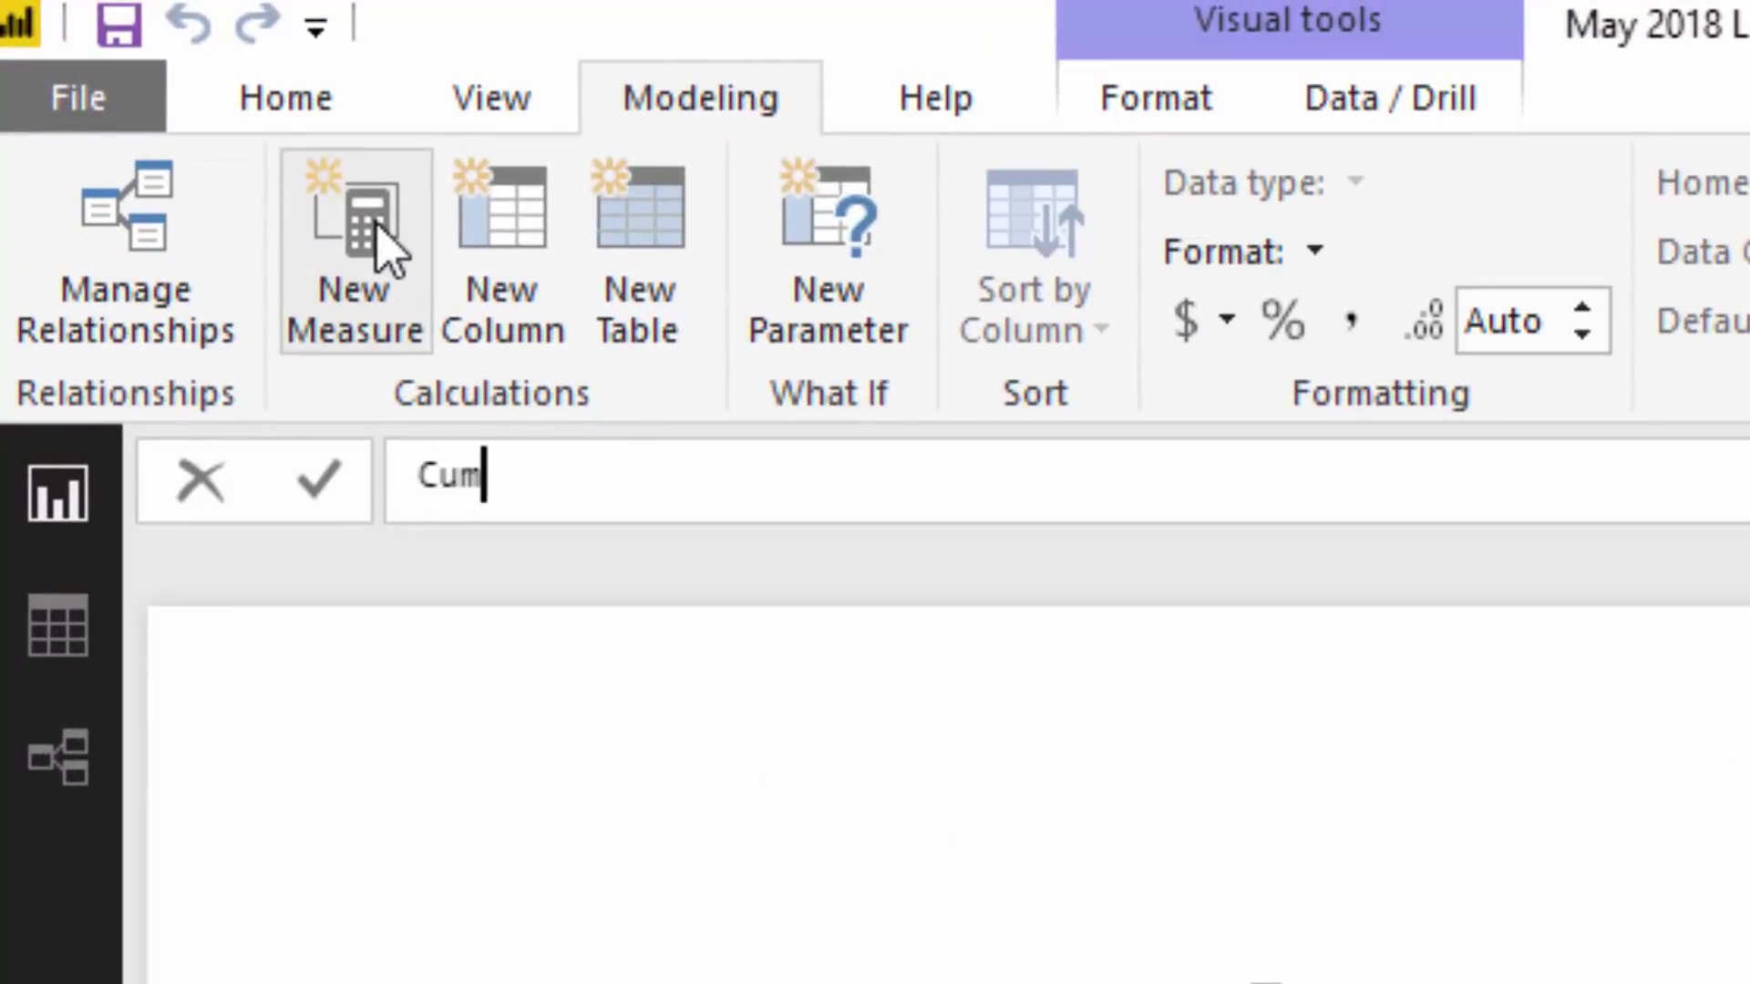
text(tive Reve)
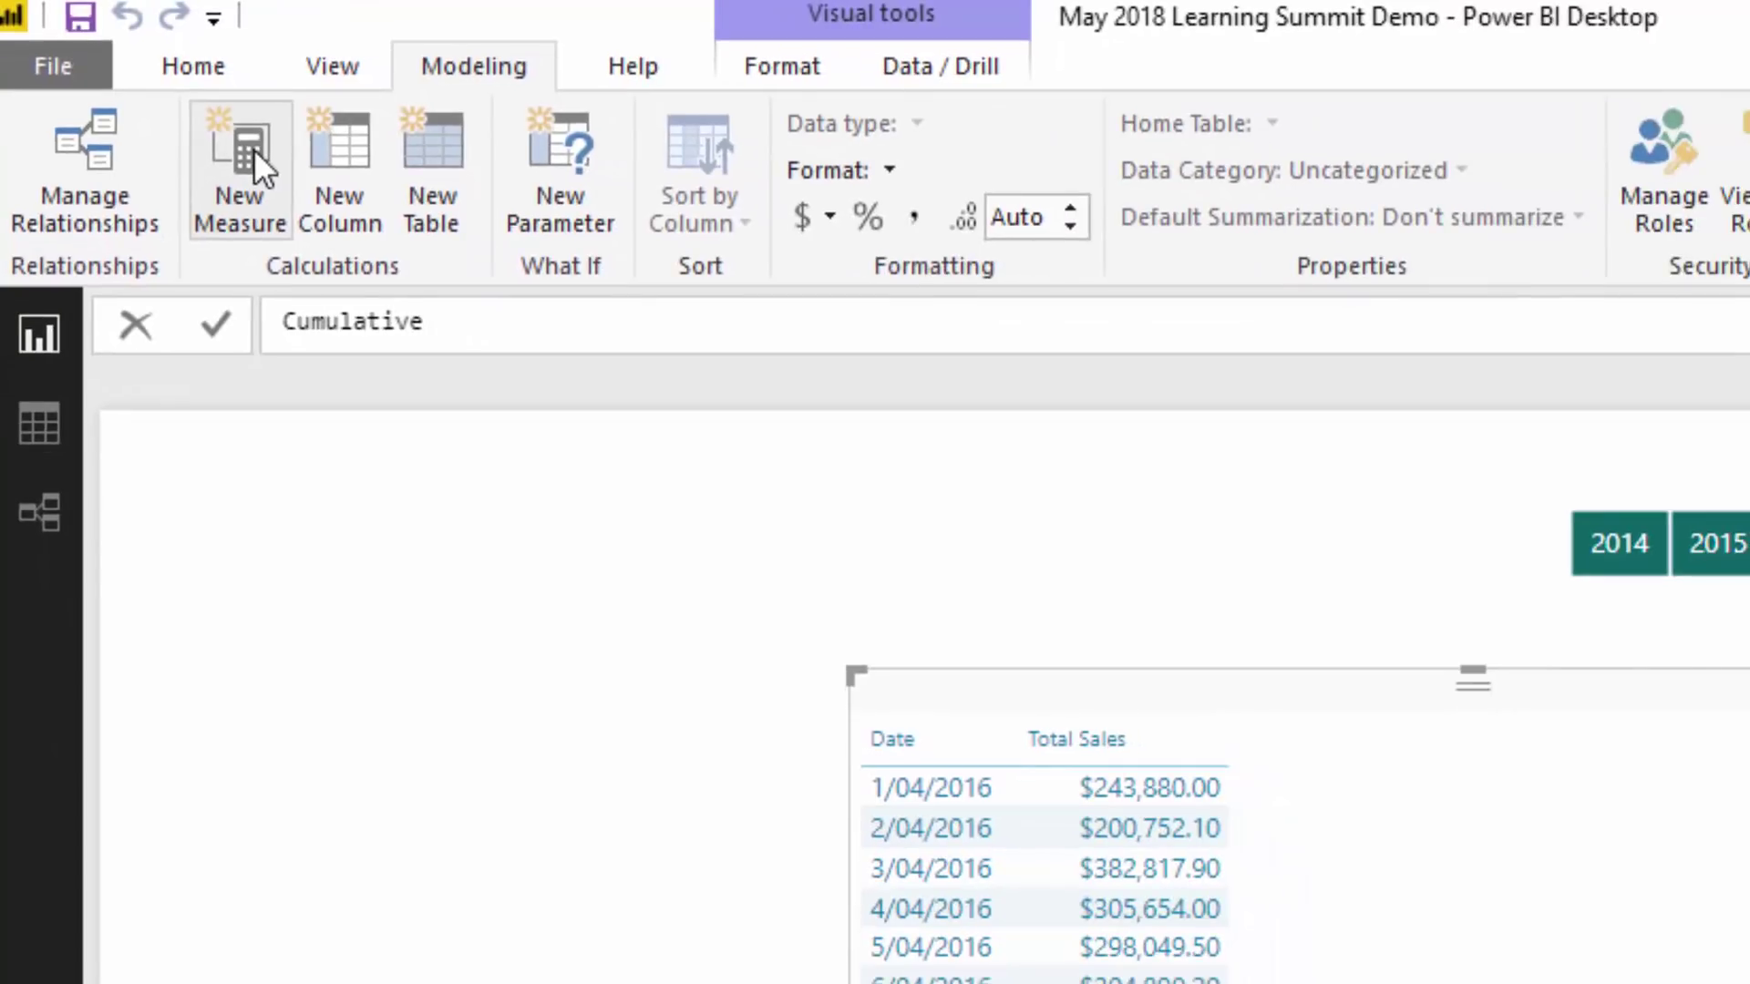
text(nue =)
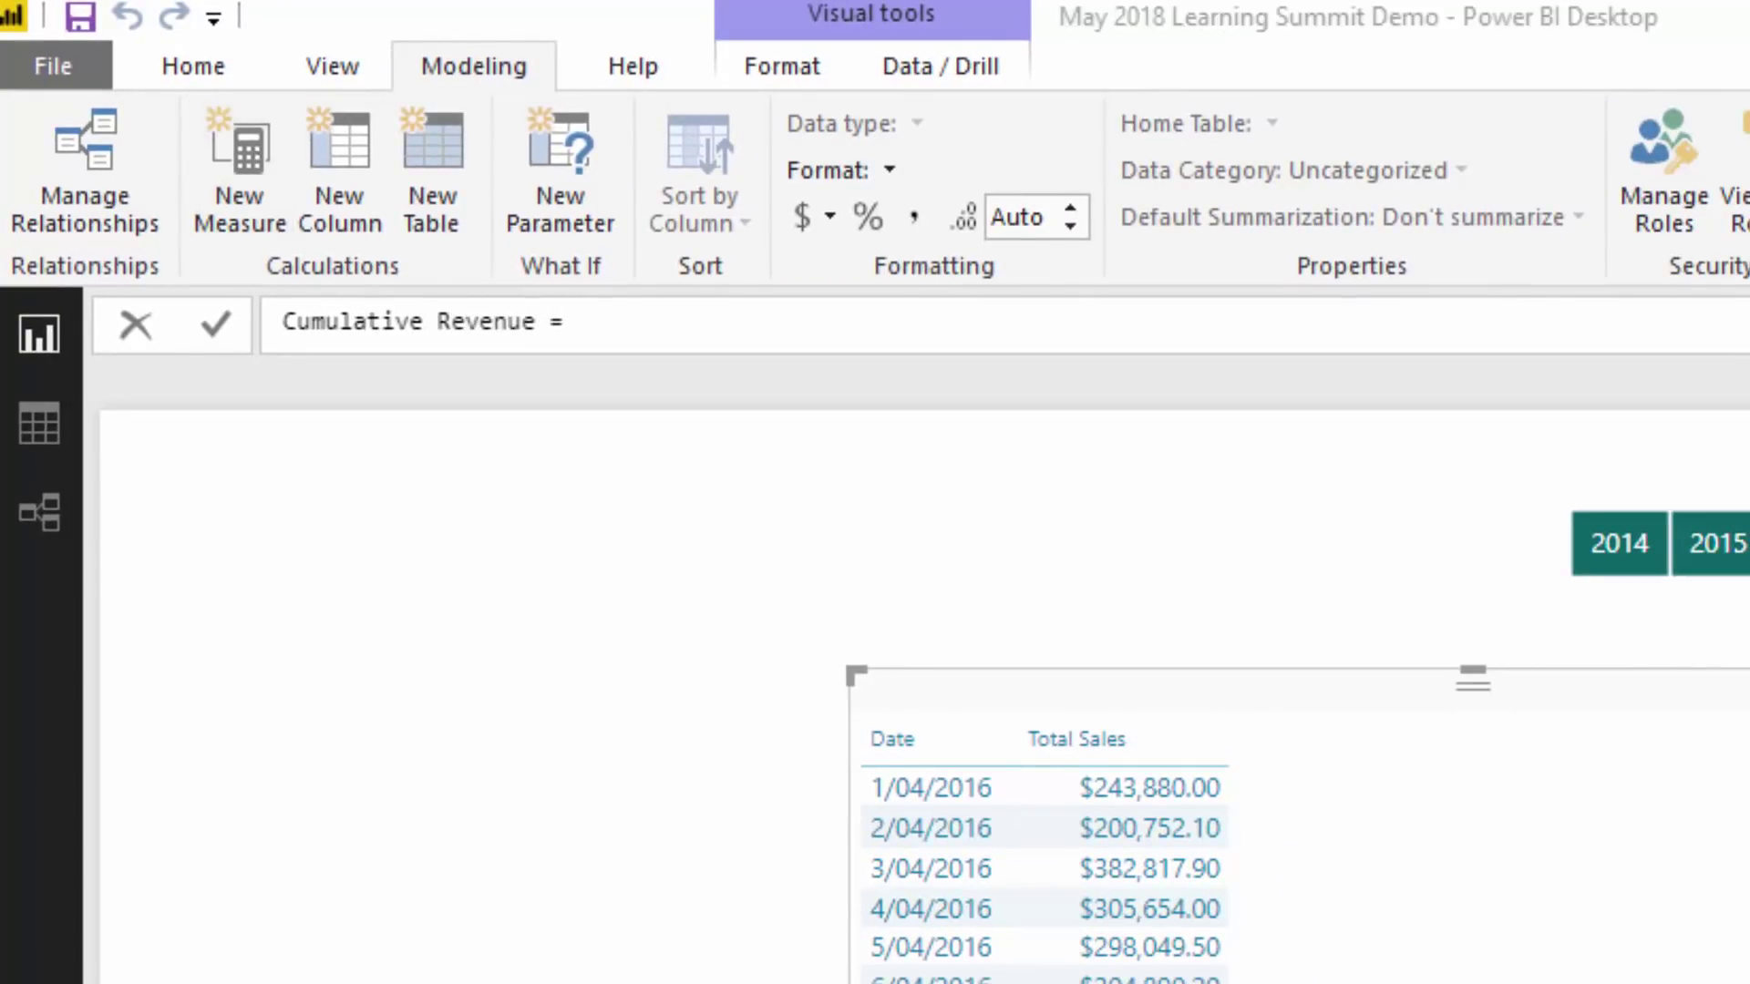
click(794, 308)
key(shift+Return)
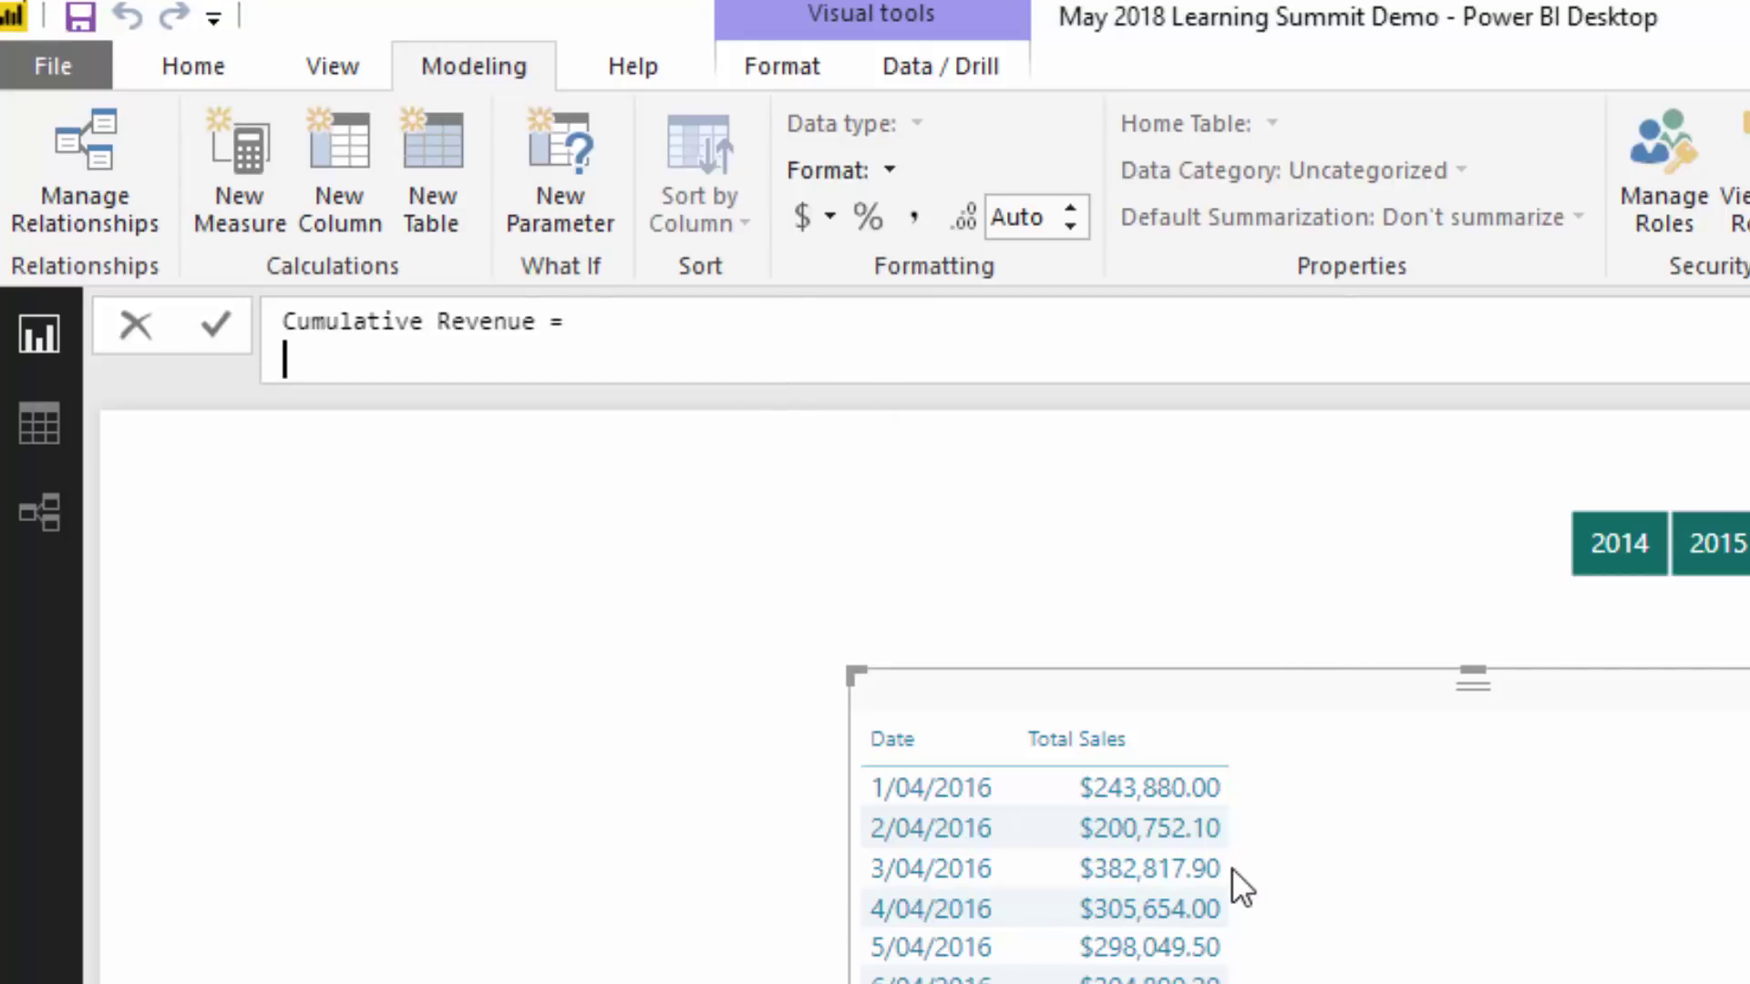
- Begin the formula with CALCULATE([Total Sales], FILTER( using autocomplete
text(CALCULATE()
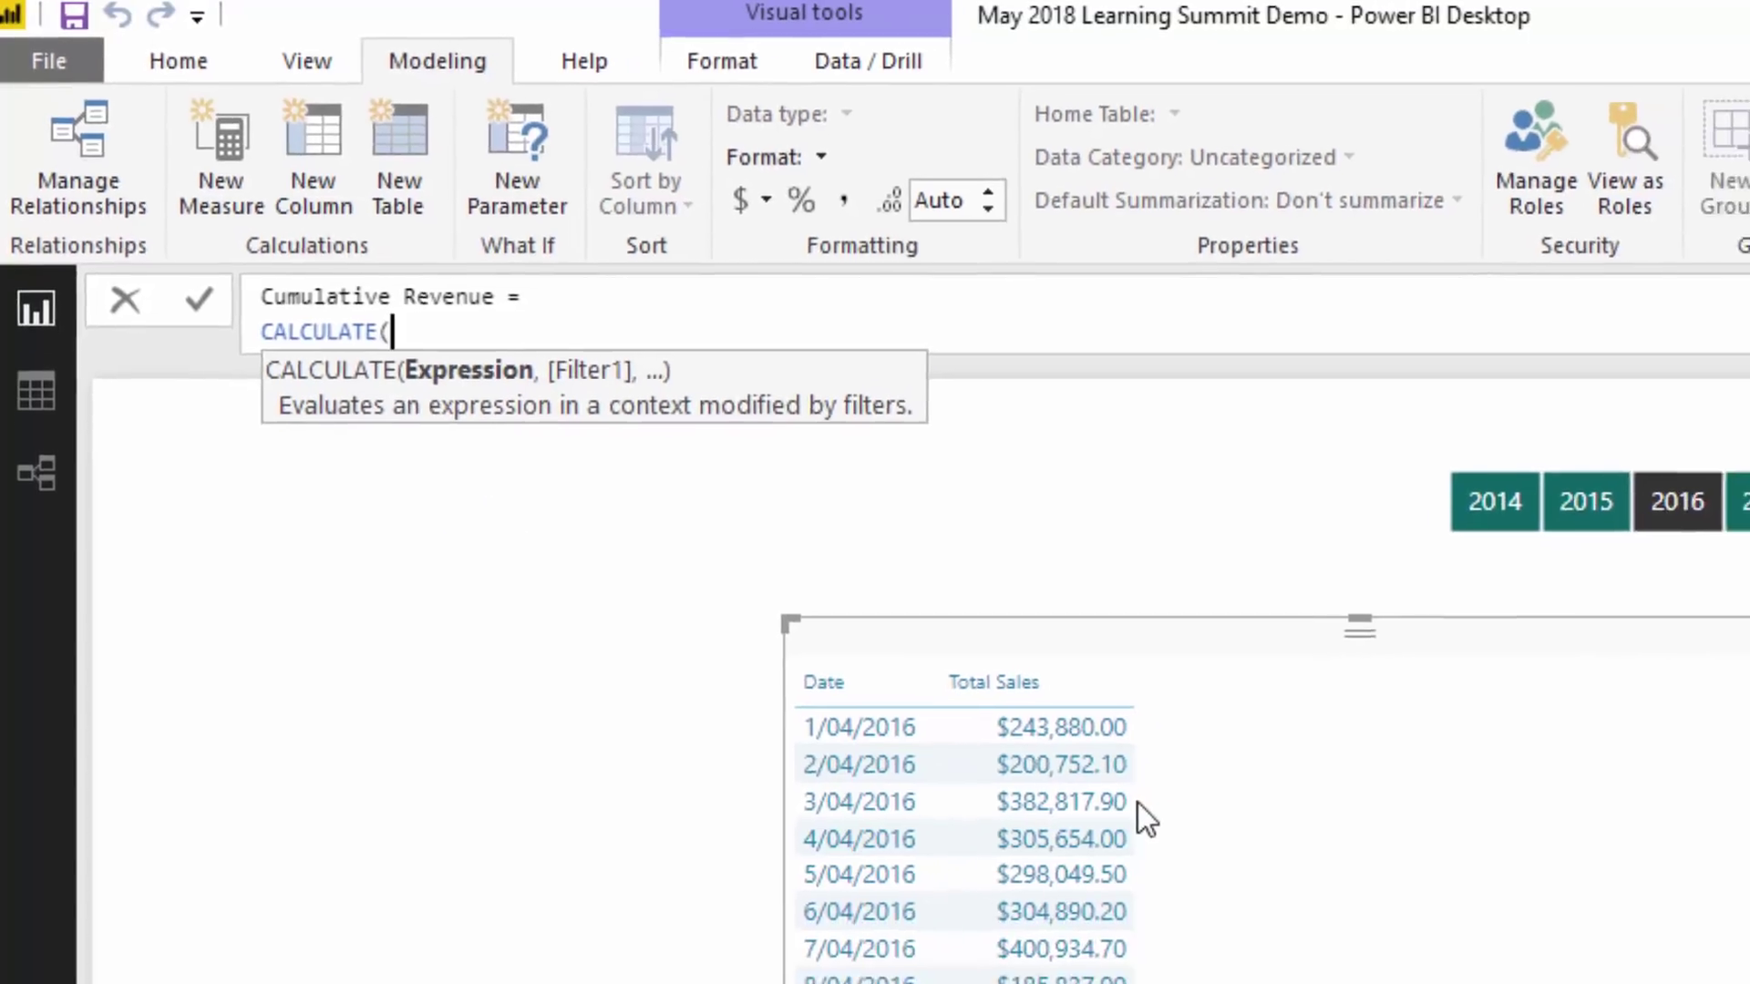
text([Tot)
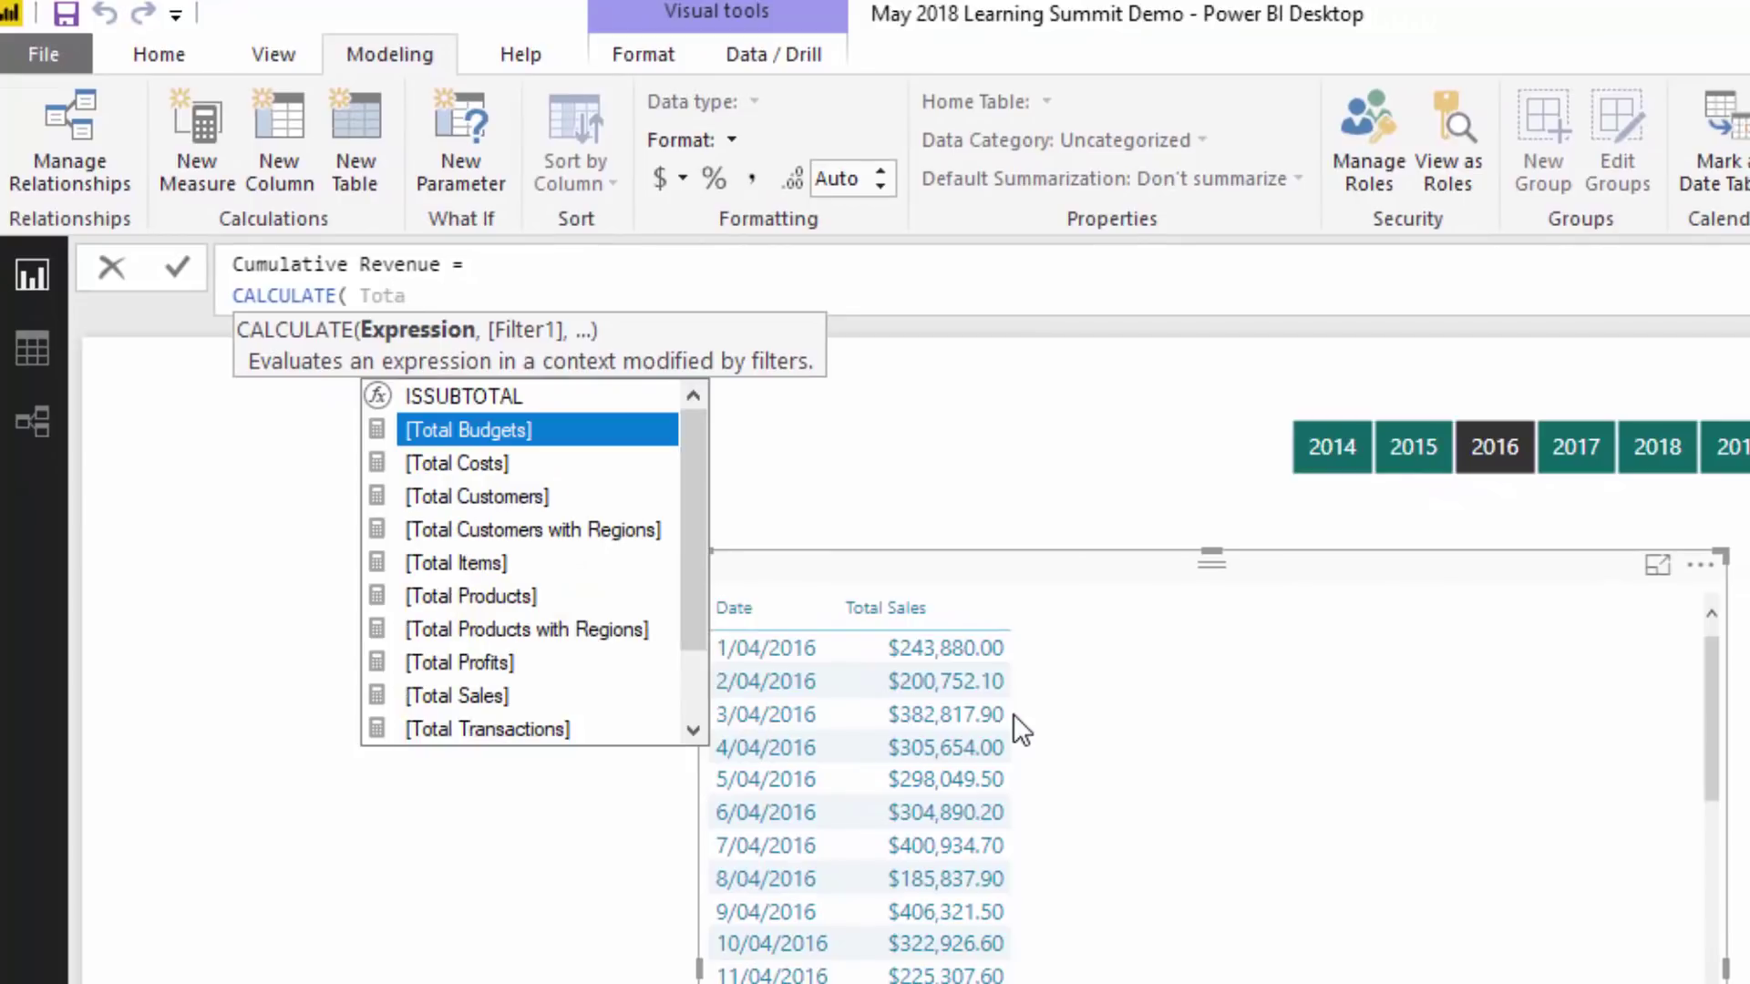
text(a)
key(Down)
key(Down)
key(Down)
key(Down)
key(Down)
key(Down)
key(Down)
key(Down)
key(Tab)
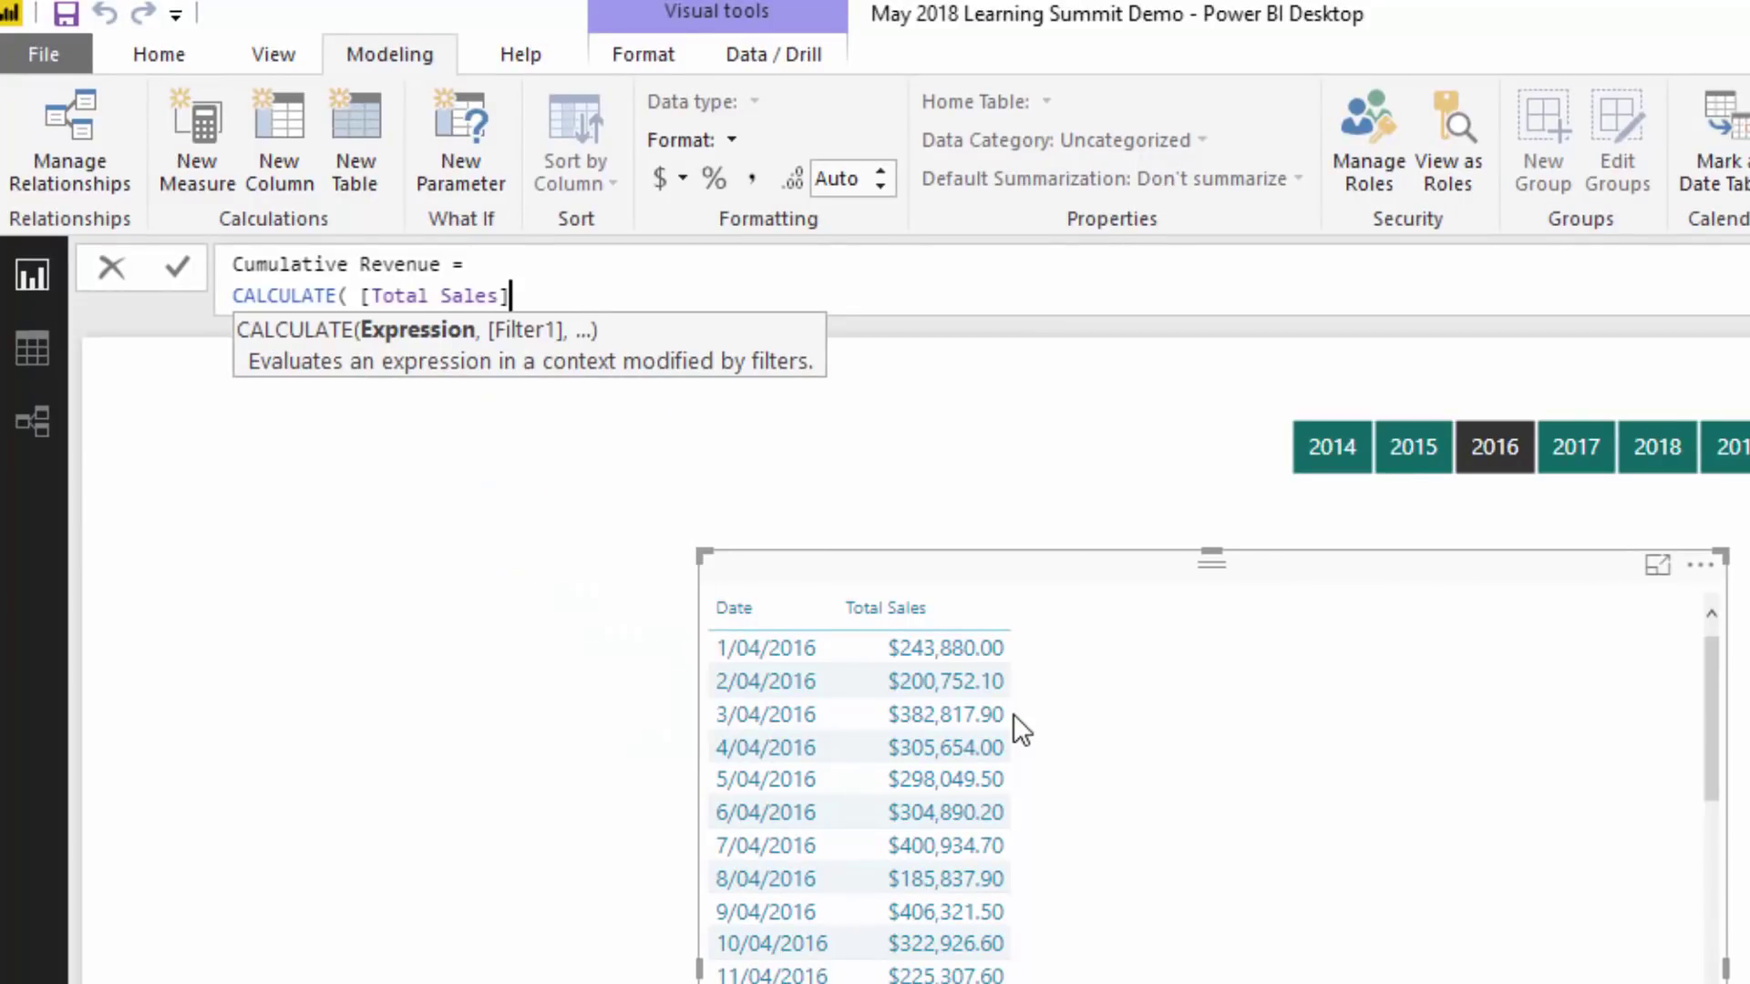
text(,)
key(shift+Return)
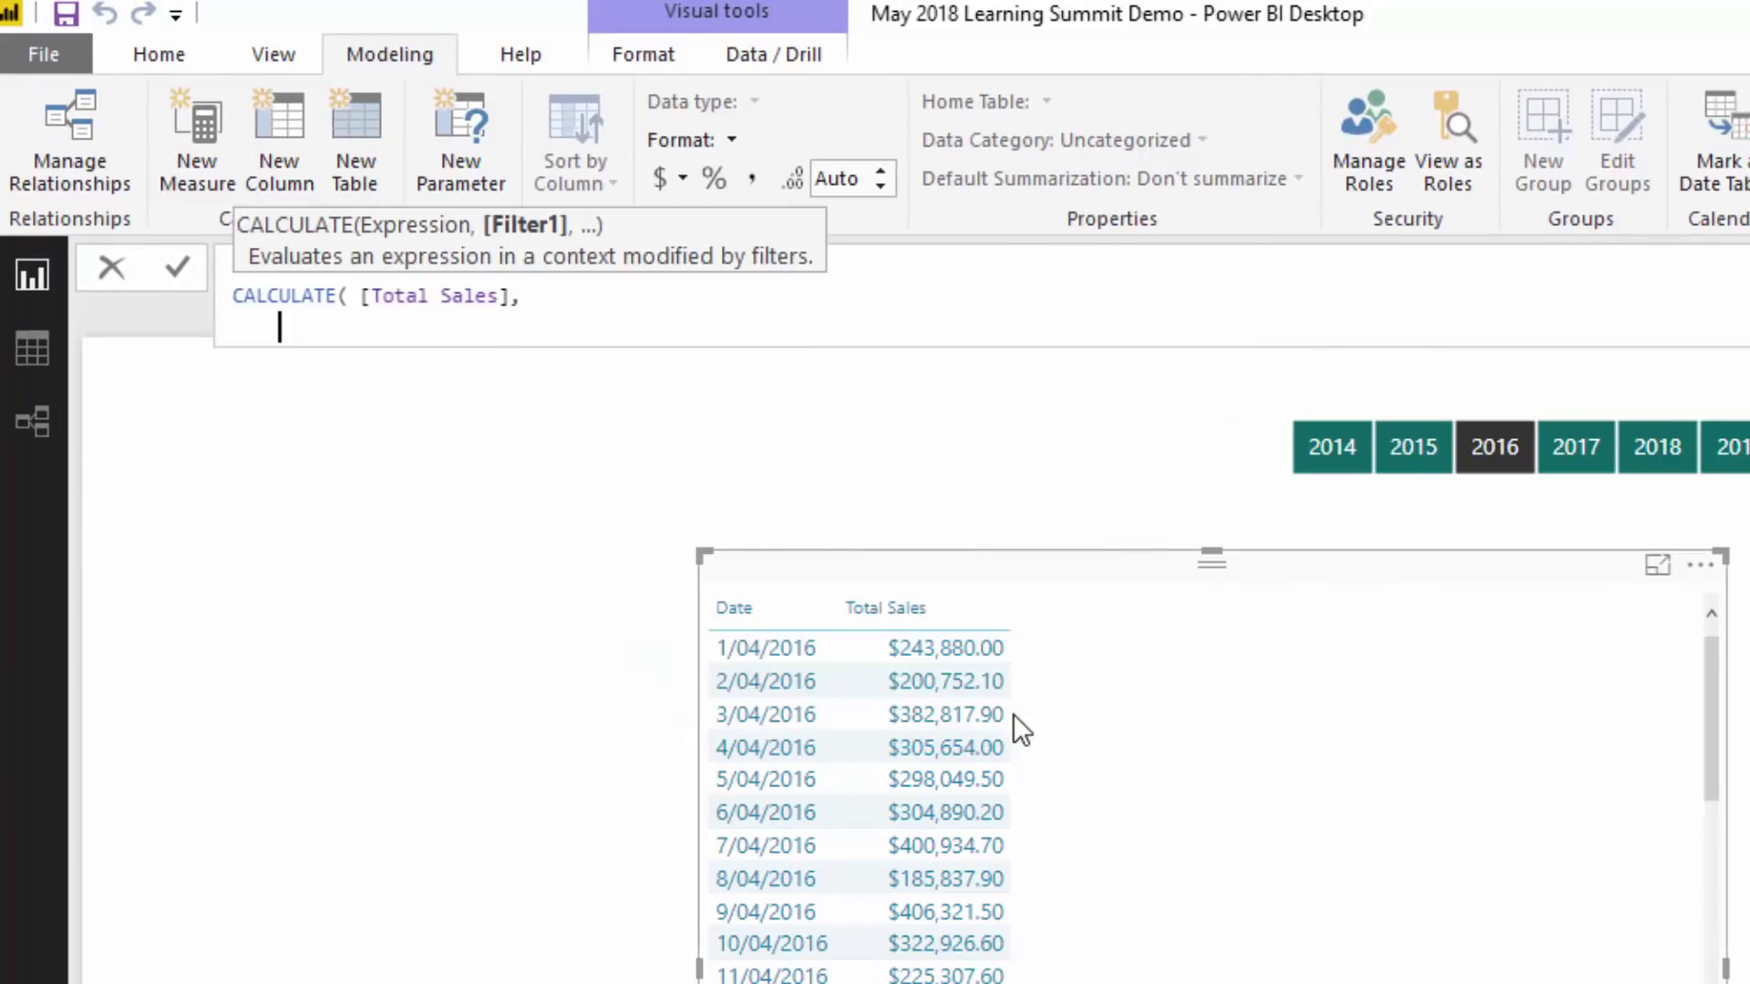
text(FIL)
key(Tab)
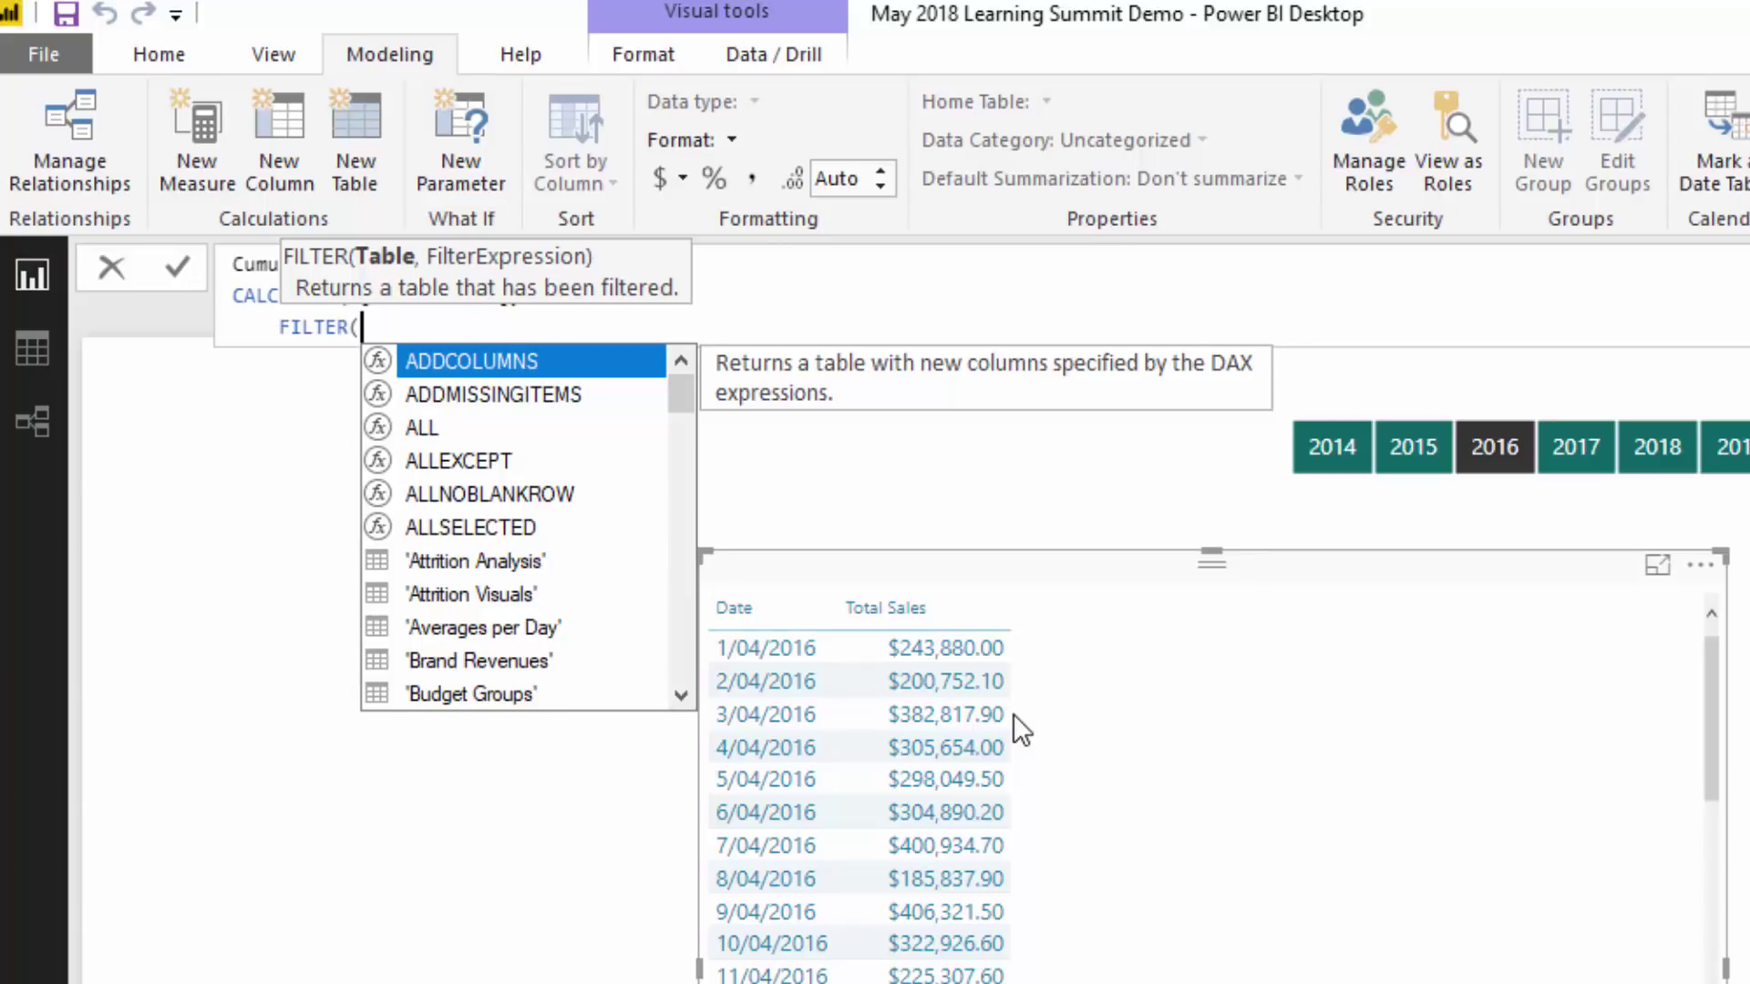
- Finish with ALLSELECTED(Dates[Date]), Dates[Date] <= MAX(Dates[Date]) and commit the measure
text(ALLSE)
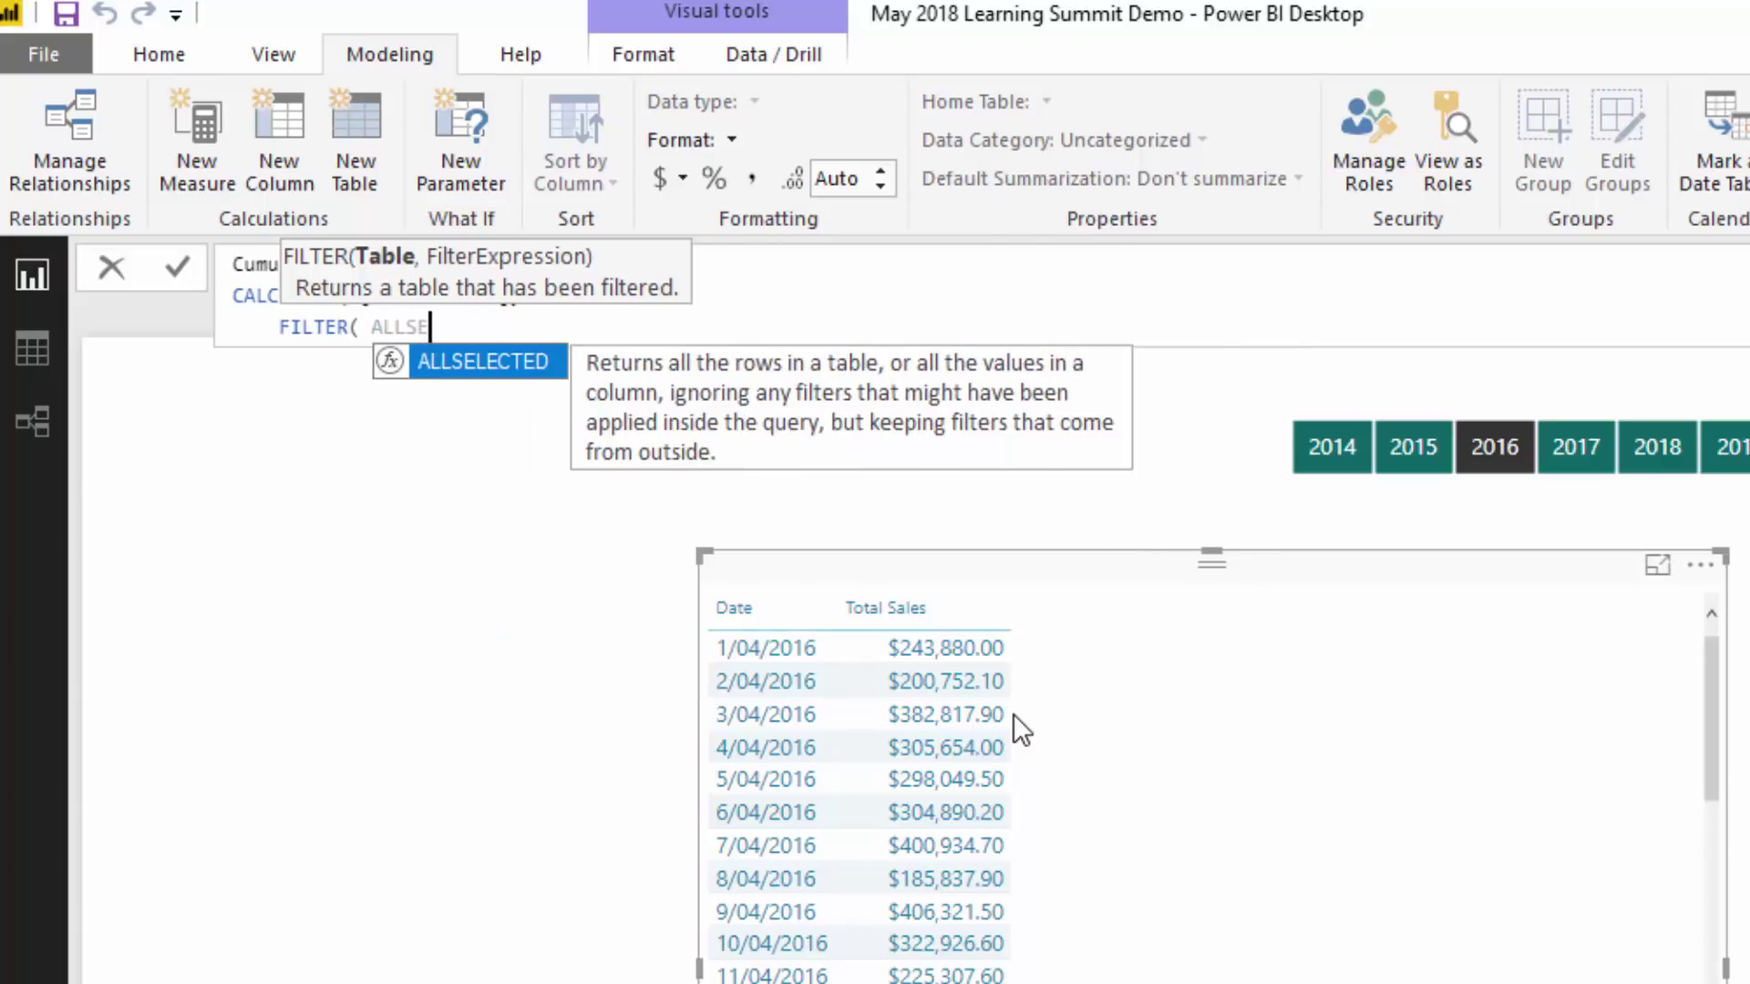
key(Tab)
text(Dat)
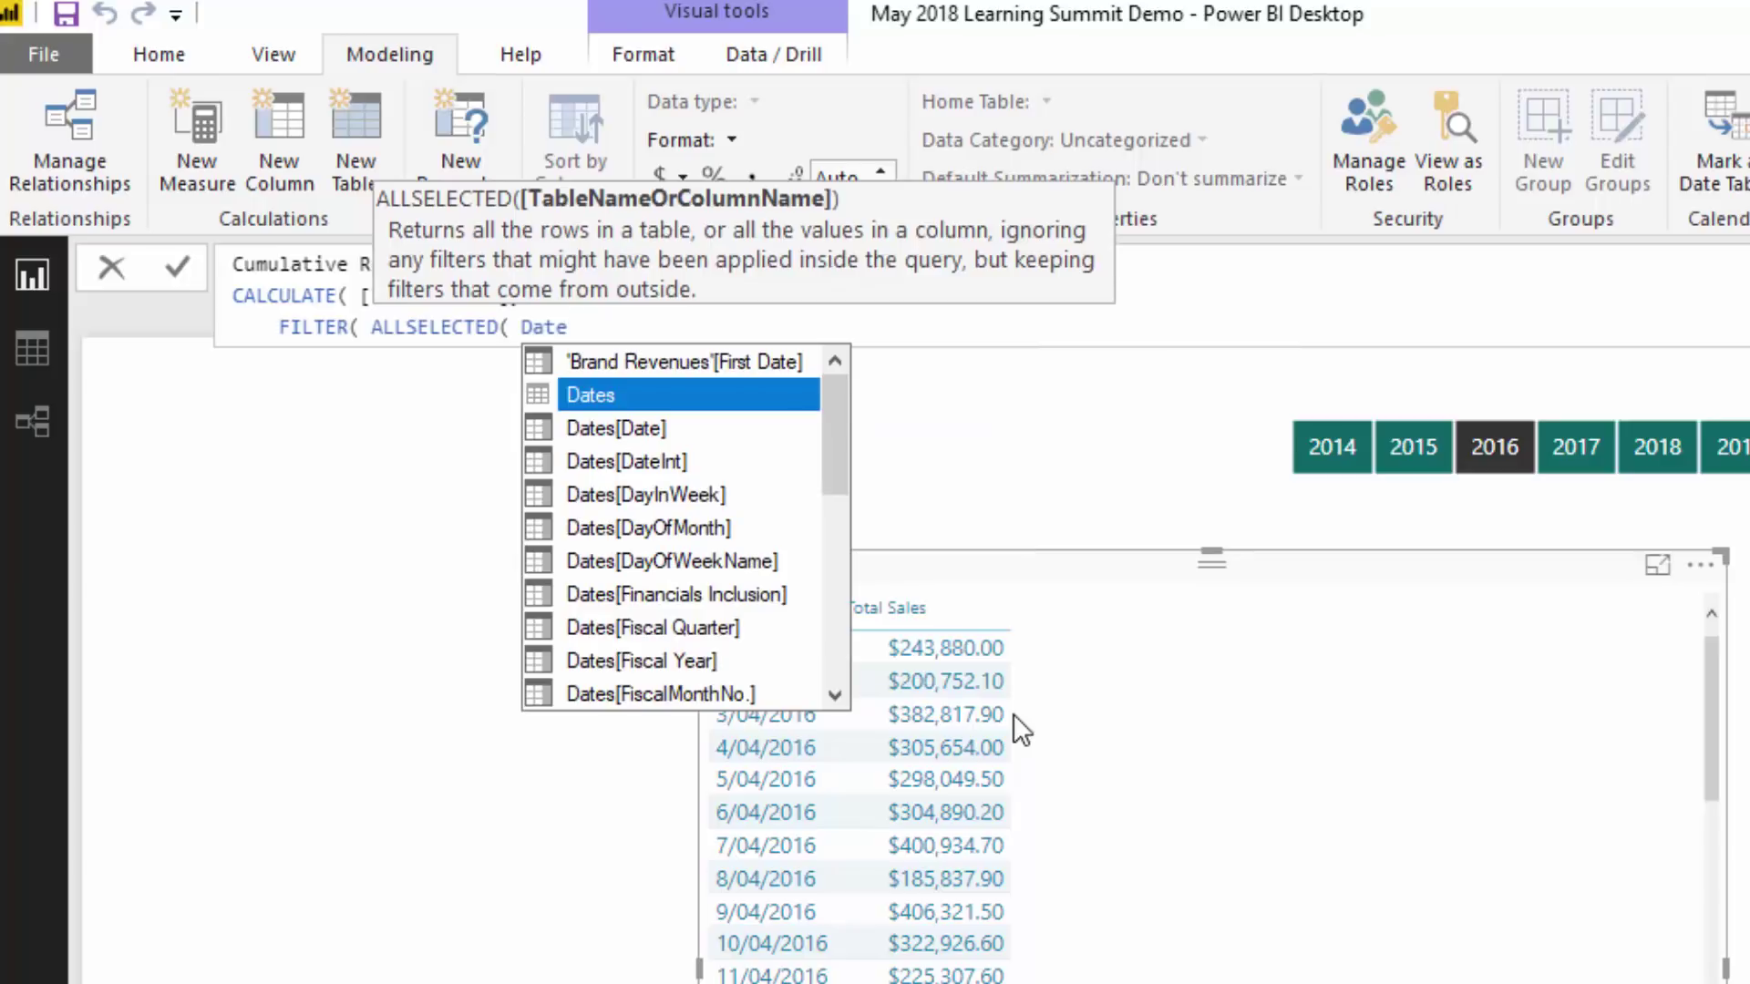
key(Down)
key(Tab)
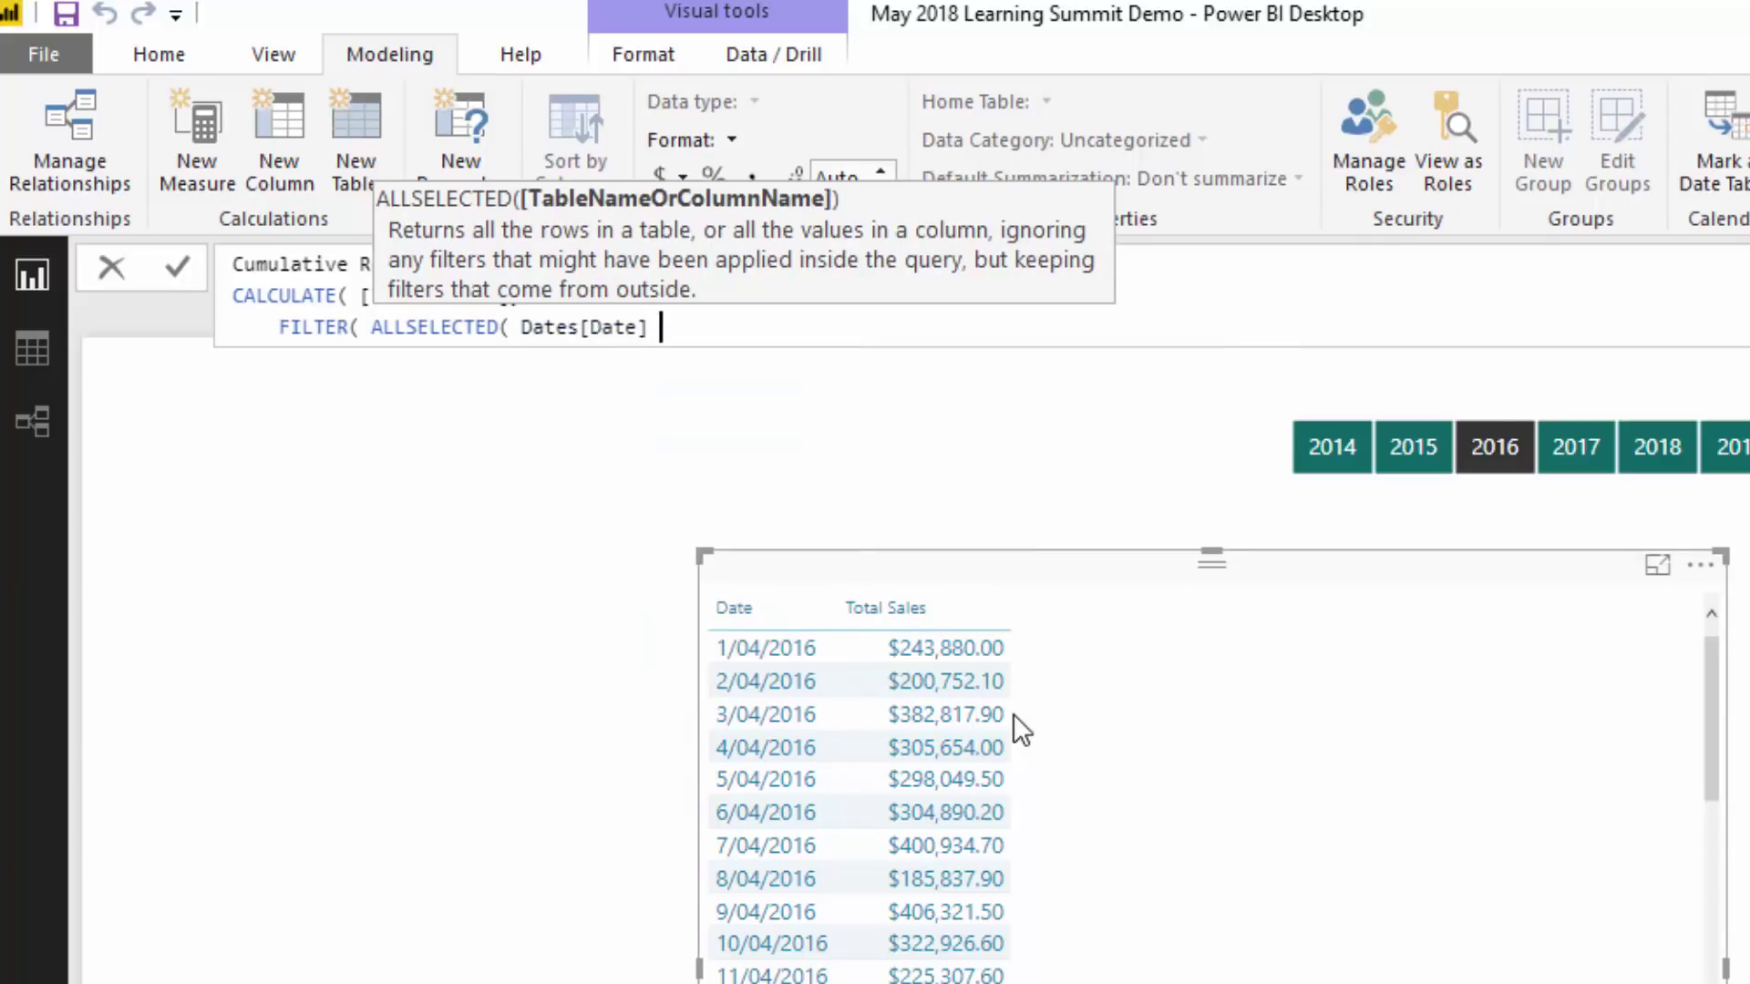
text(),)
key(shift+Return)
text(Dates)
key(Tab)
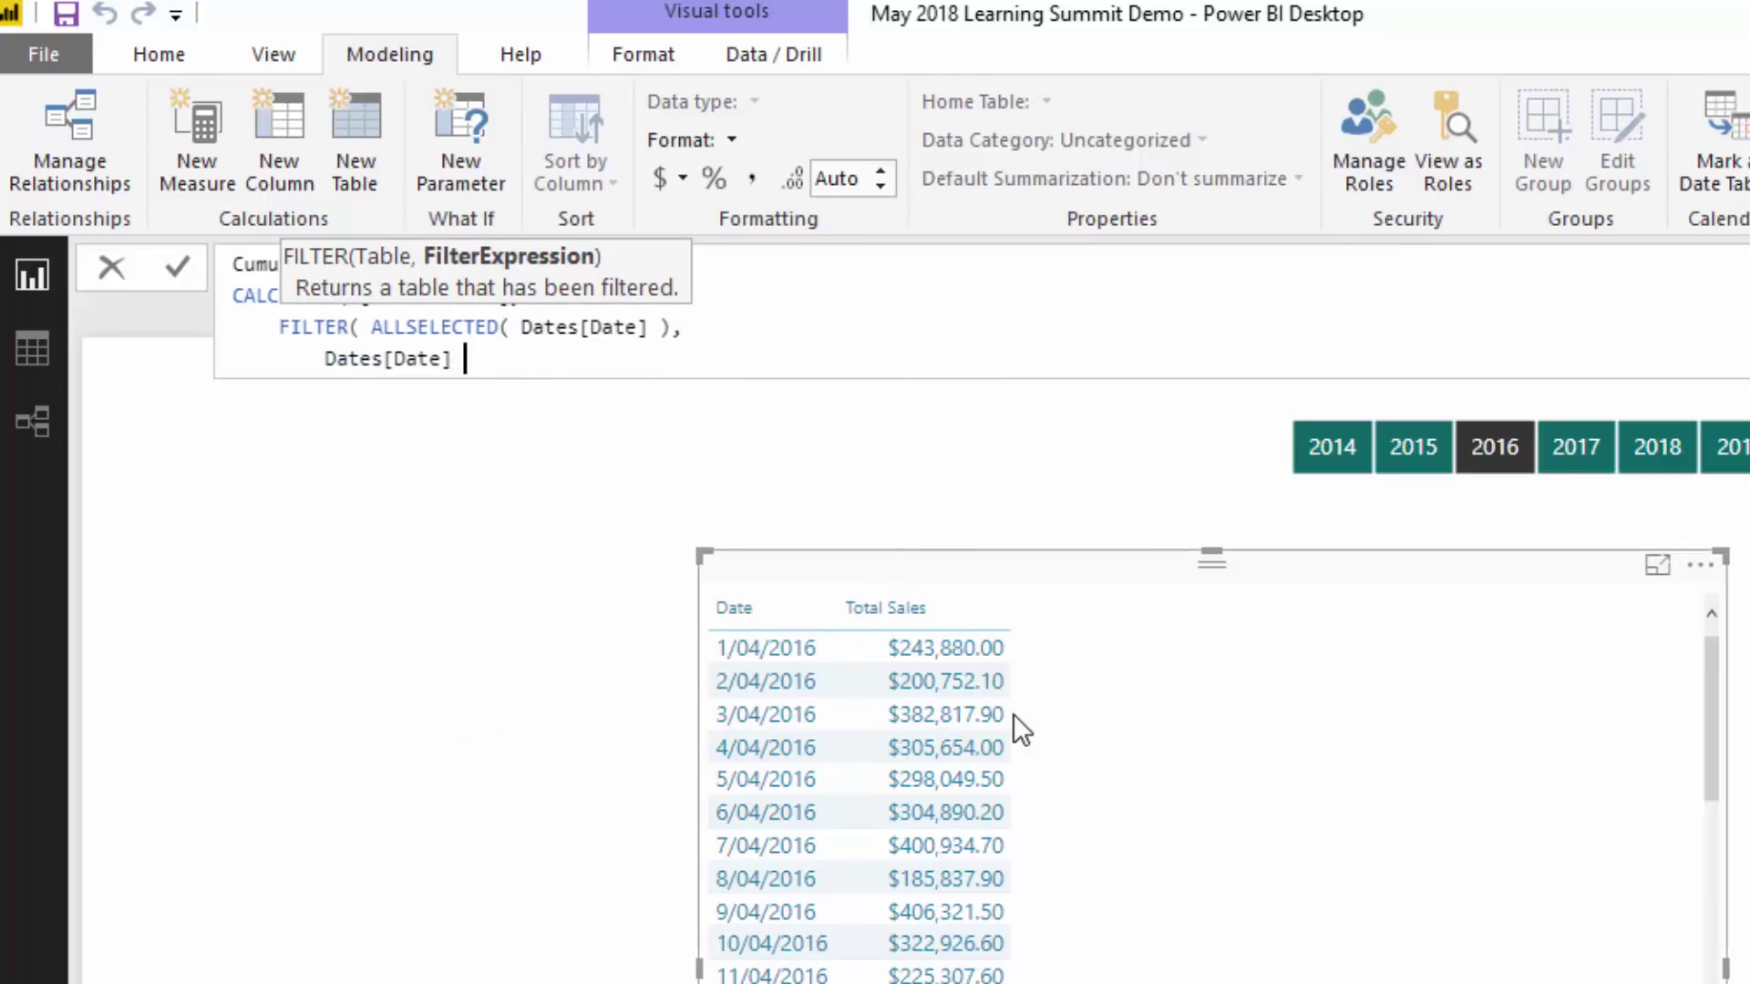
text(<= MAX( Da)
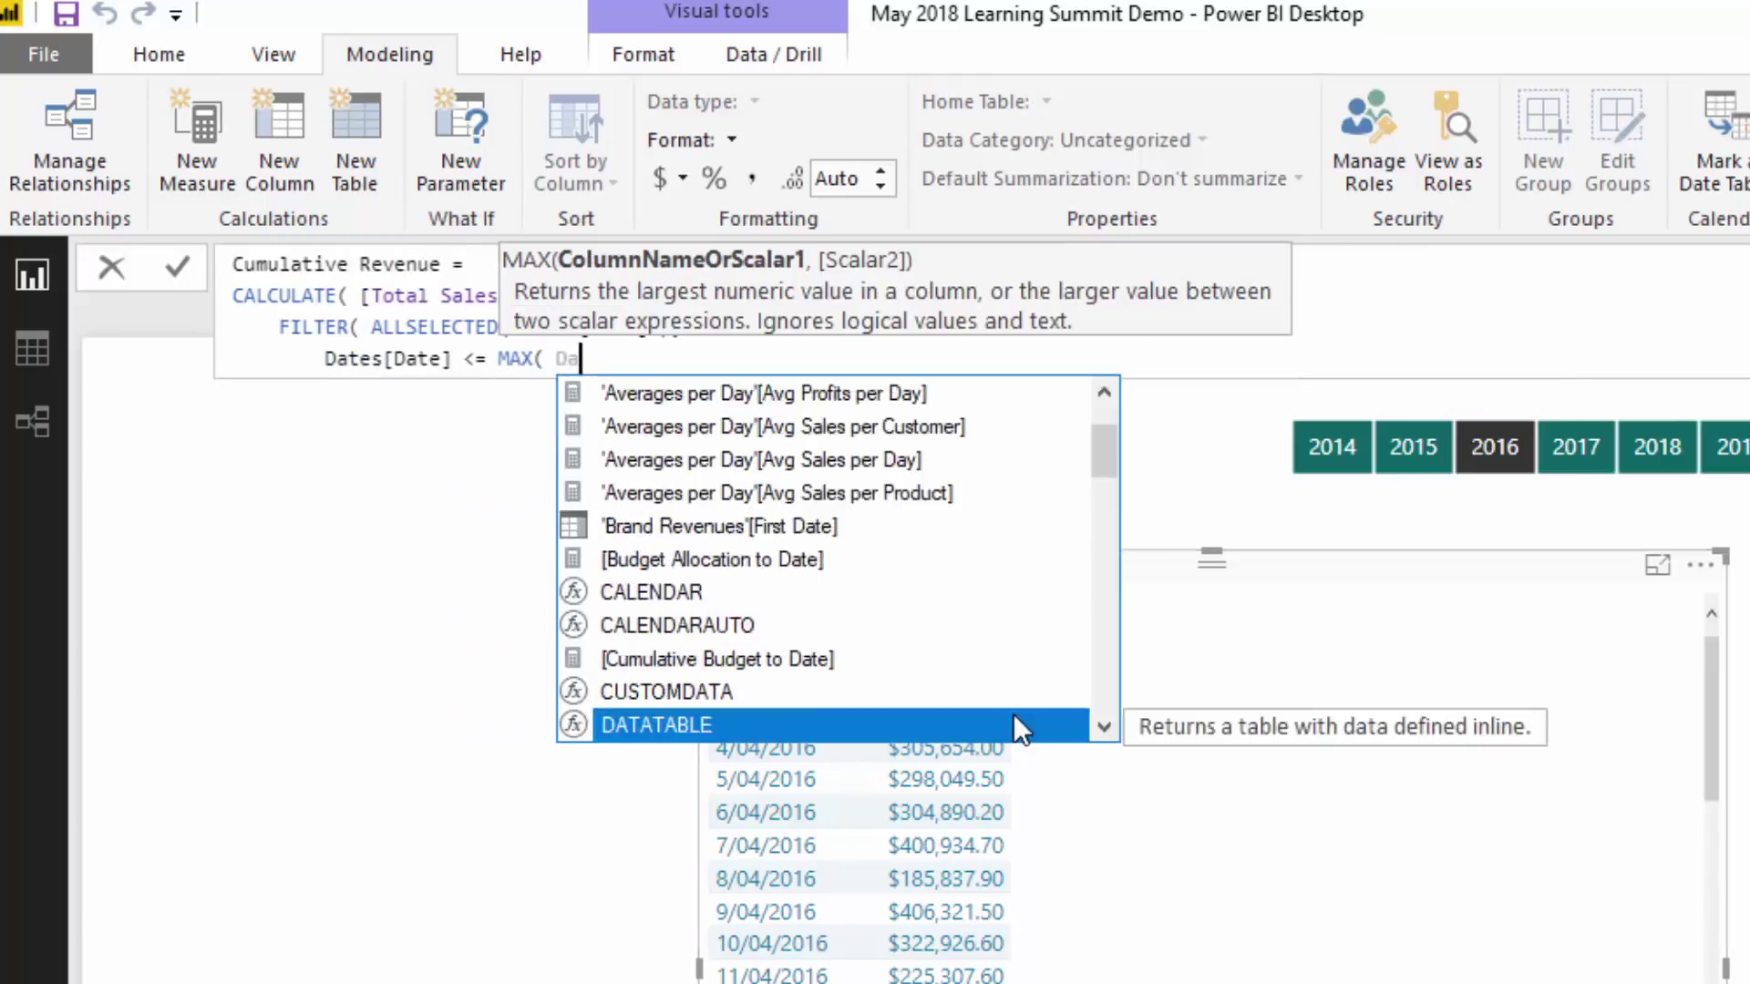
text(tes)
key(Down)
key(Tab)
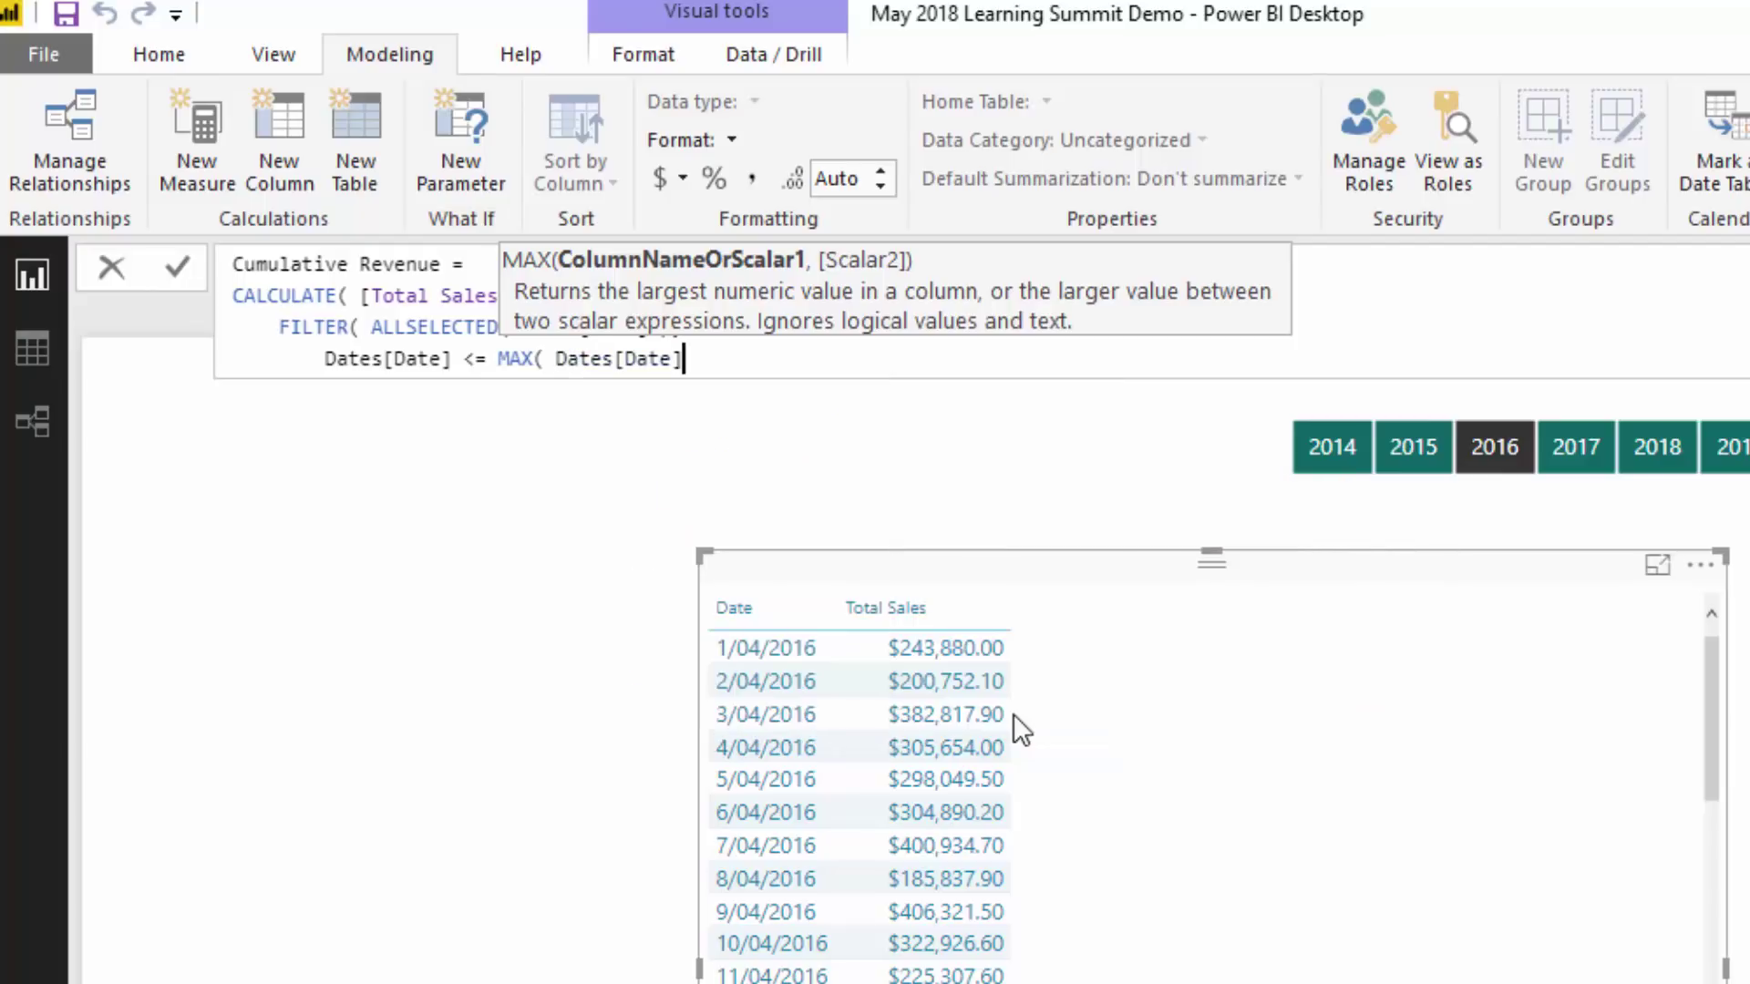
text() ))
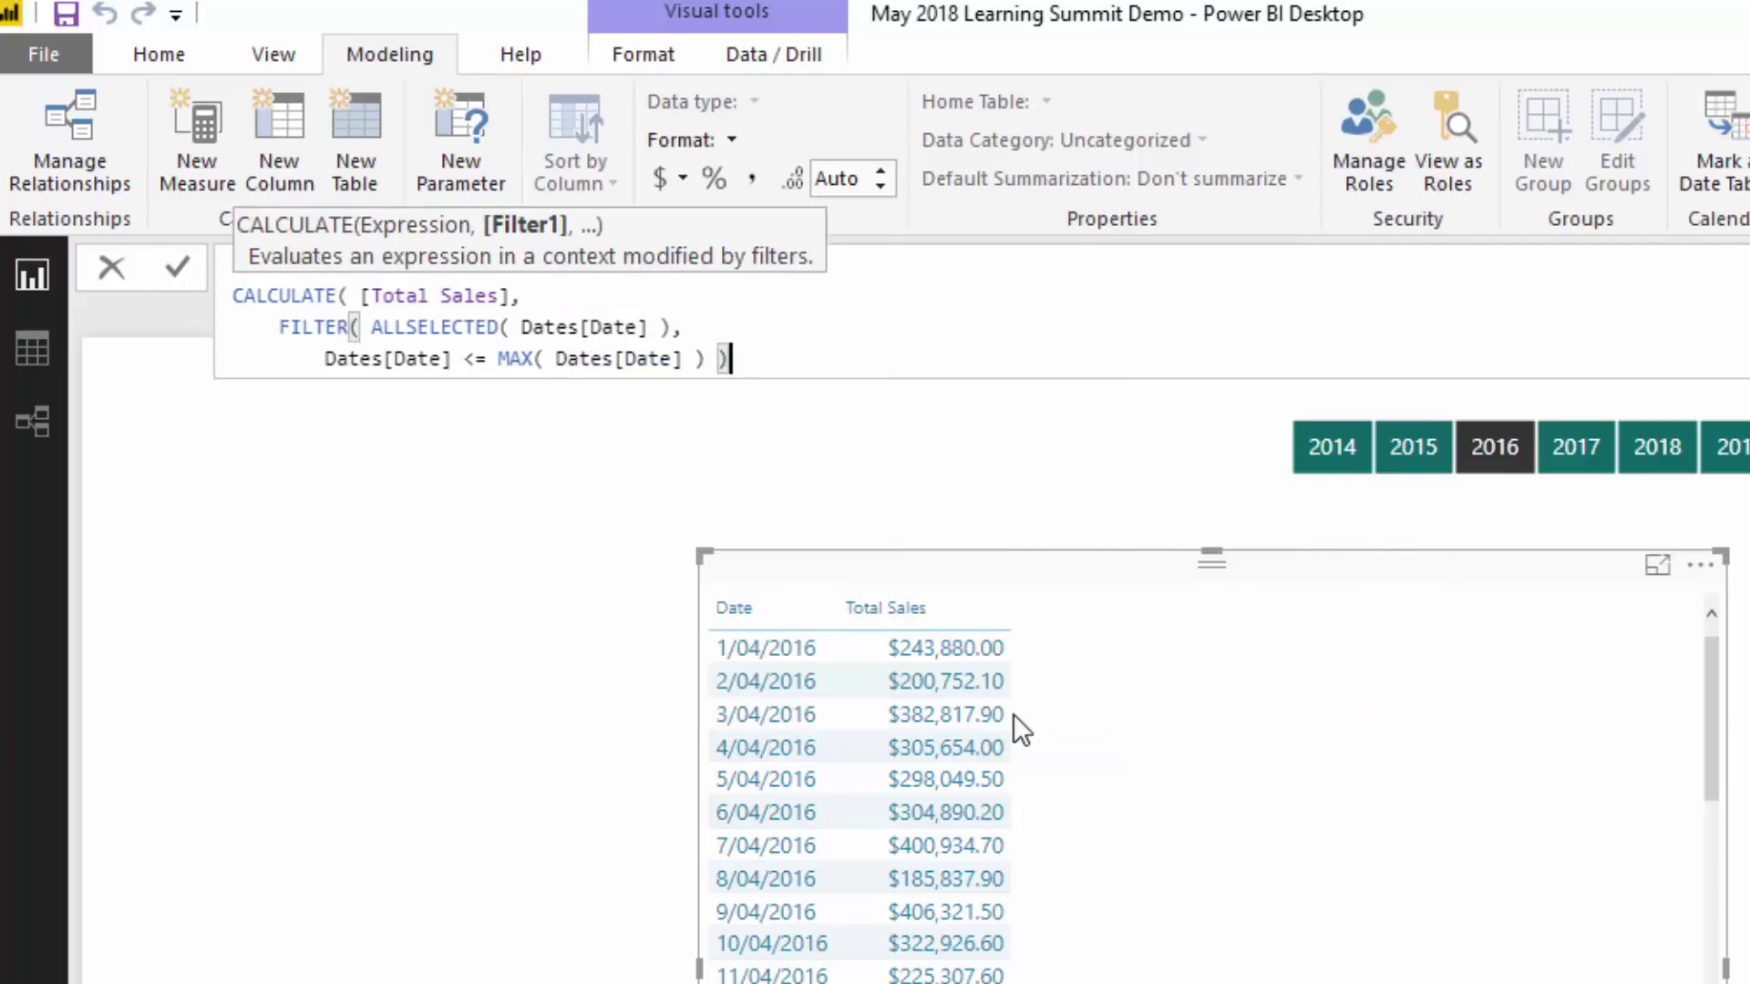
text( ))
key(Return)
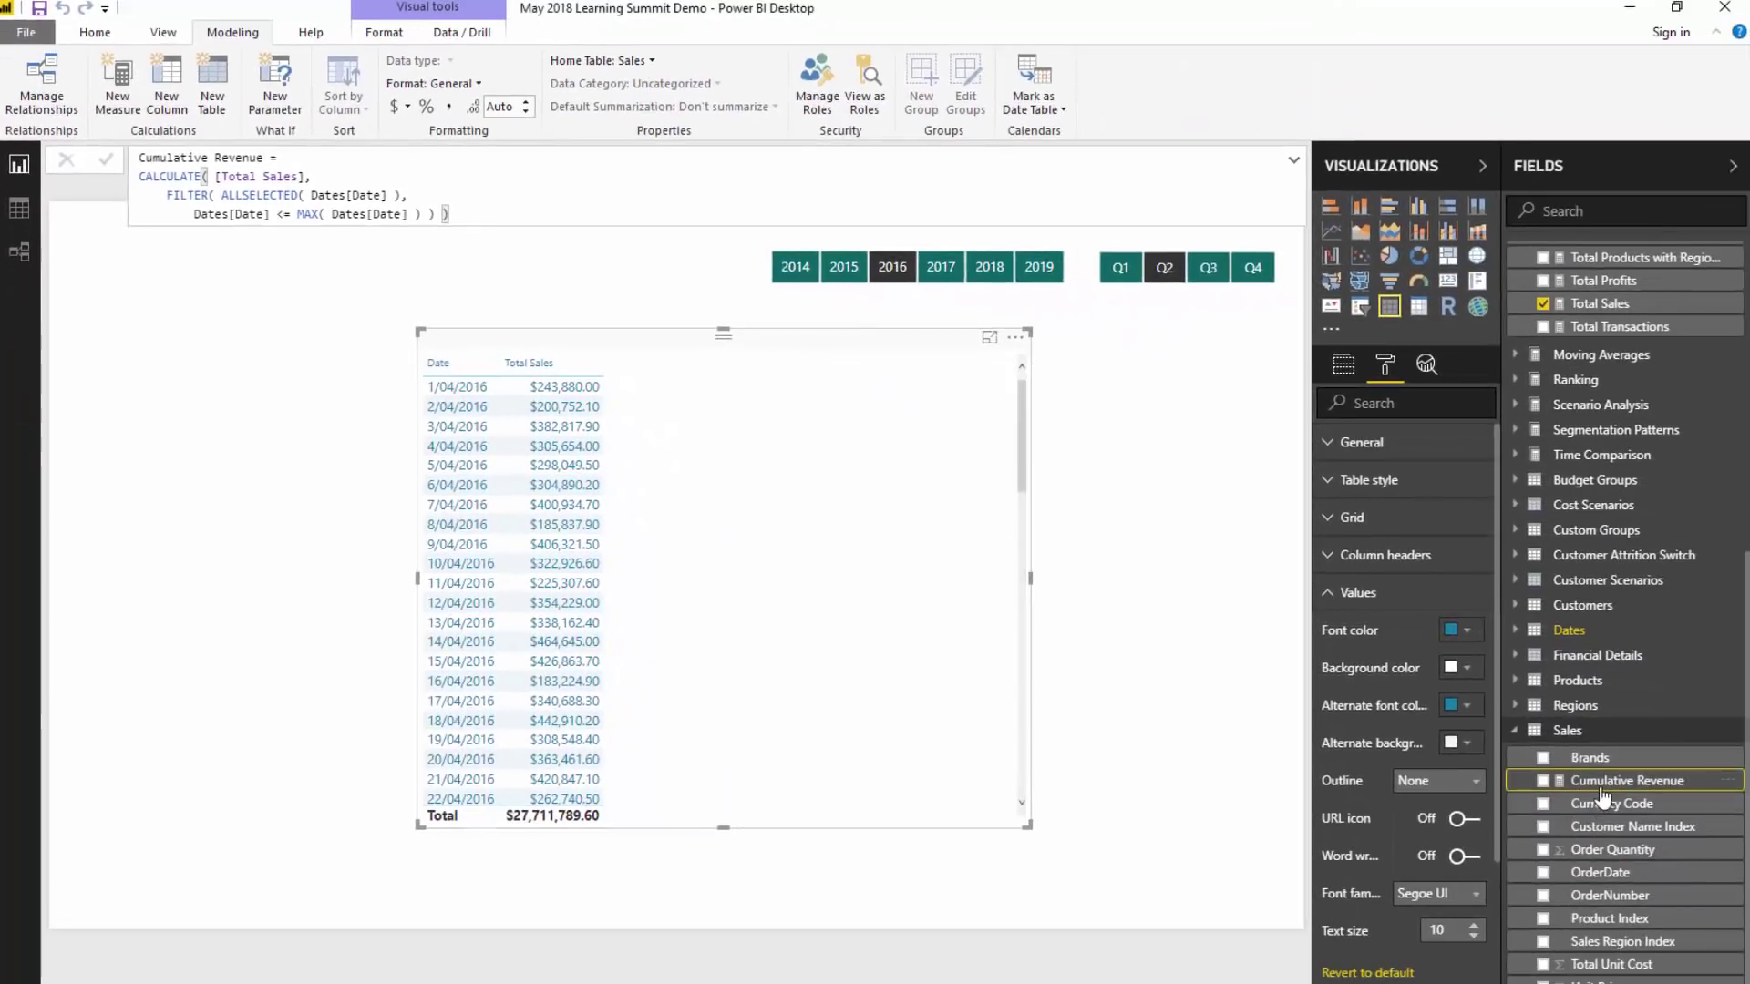
- Add Cumulative Revenue to the table and change its filter to ALLSELECTED(Dates)
drag(1749, 903, 857, 735)
drag(740, 635, 738, 605)
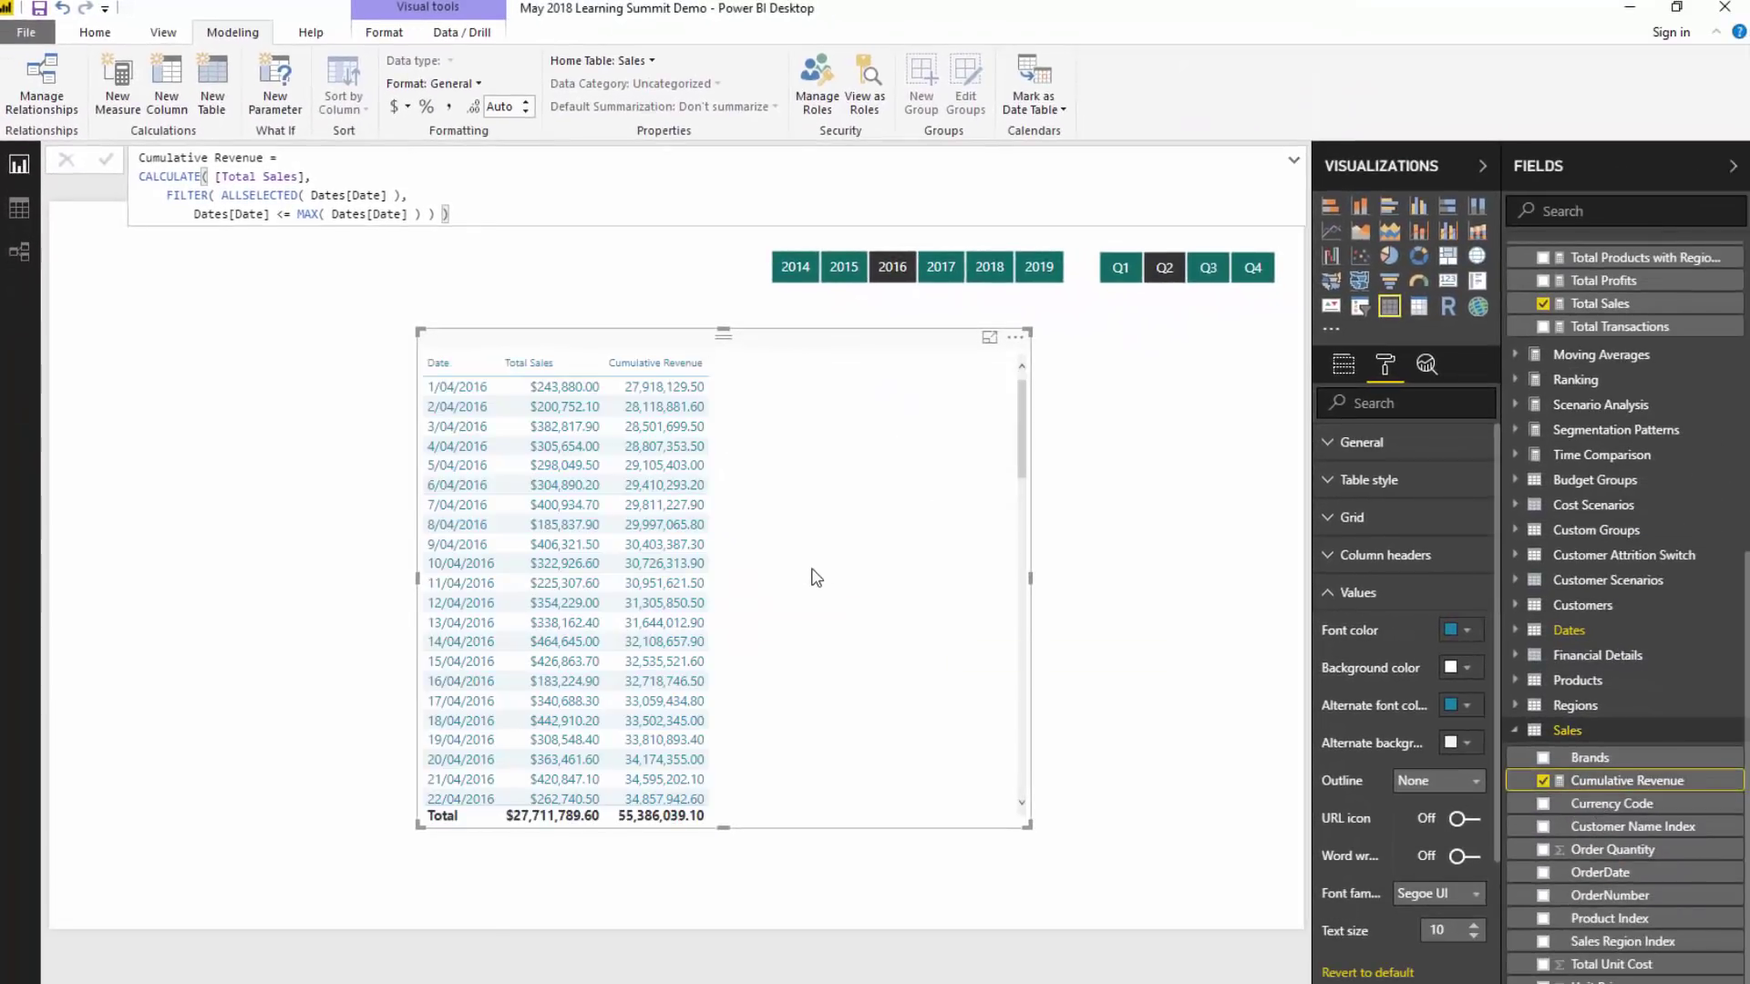
click(378, 195)
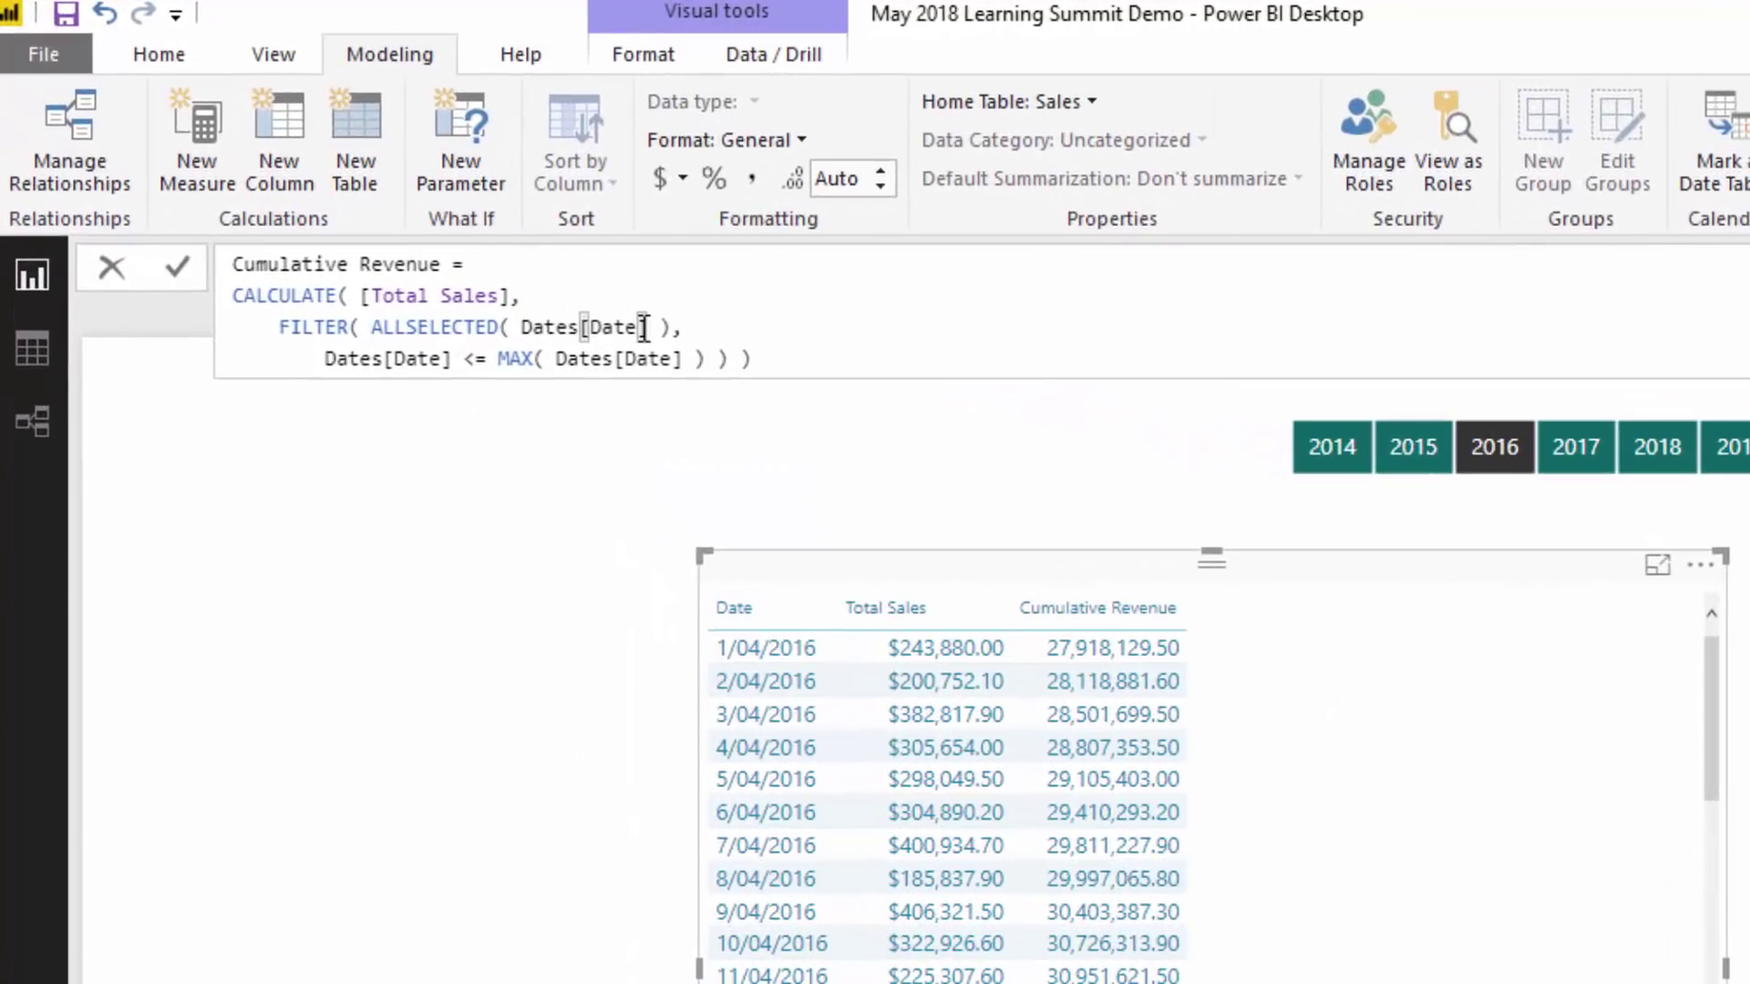
key(BackSpace)
key(BackSpace)
key(BackSpace)
key(BackSpace)
key(BackSpace)
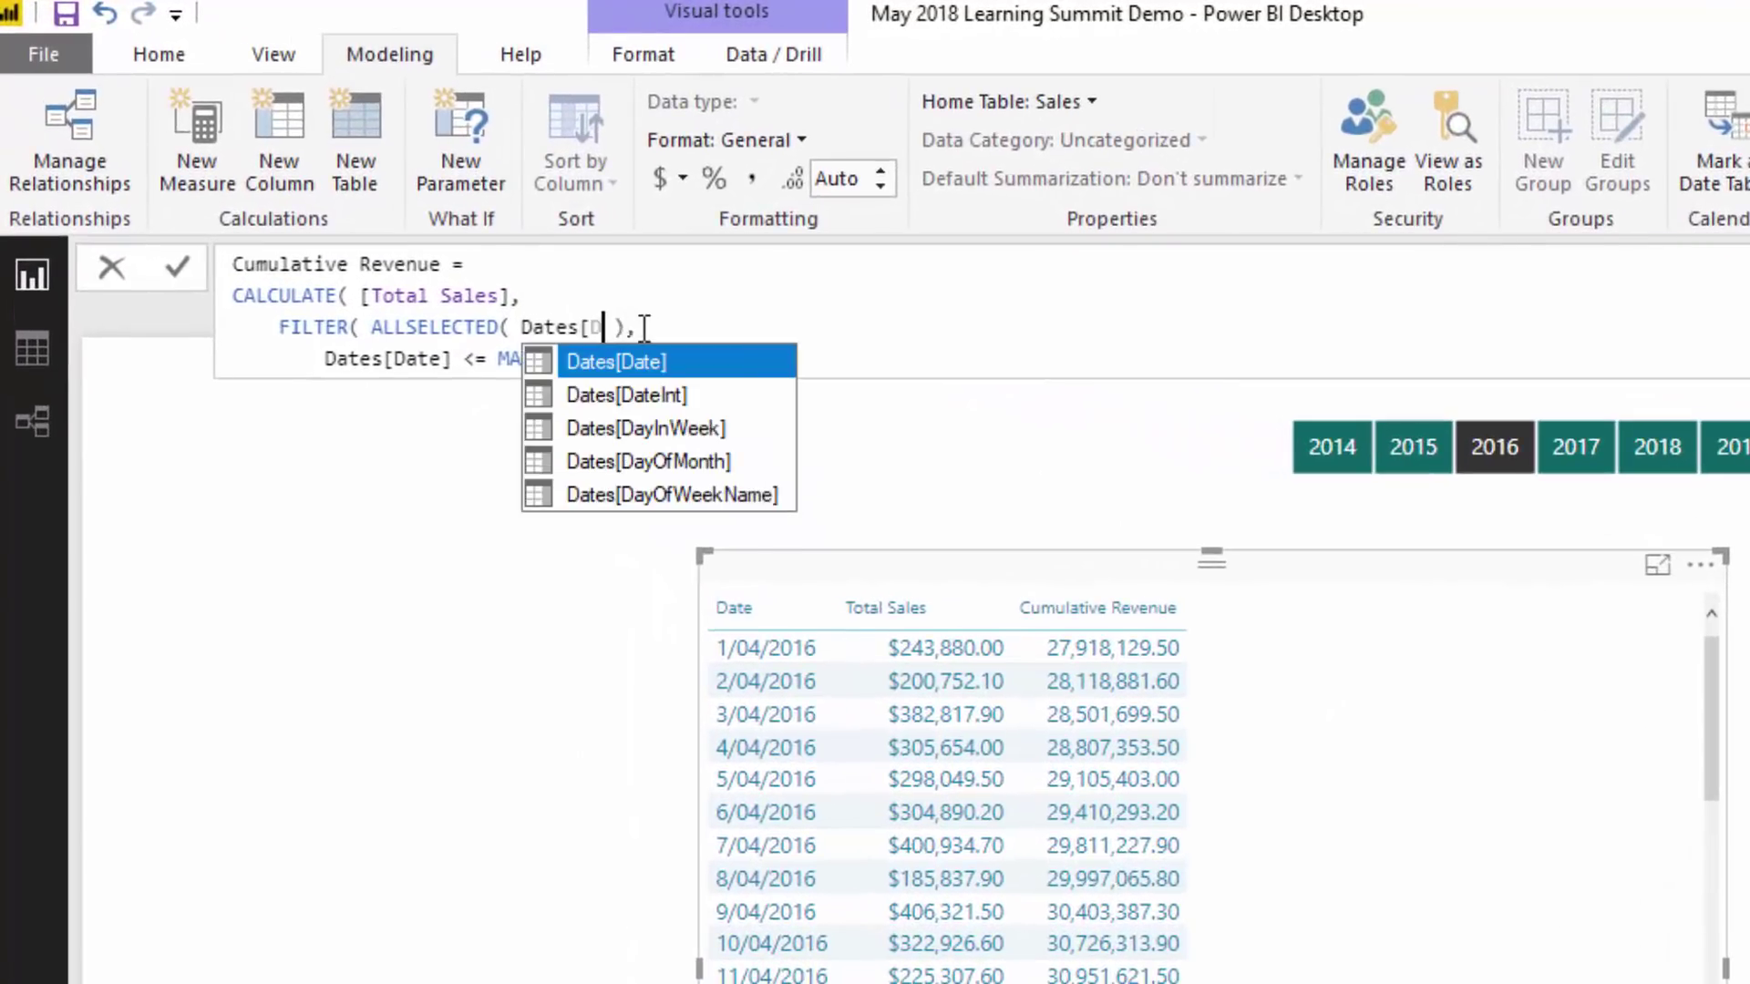
click(977, 360)
key(Return)
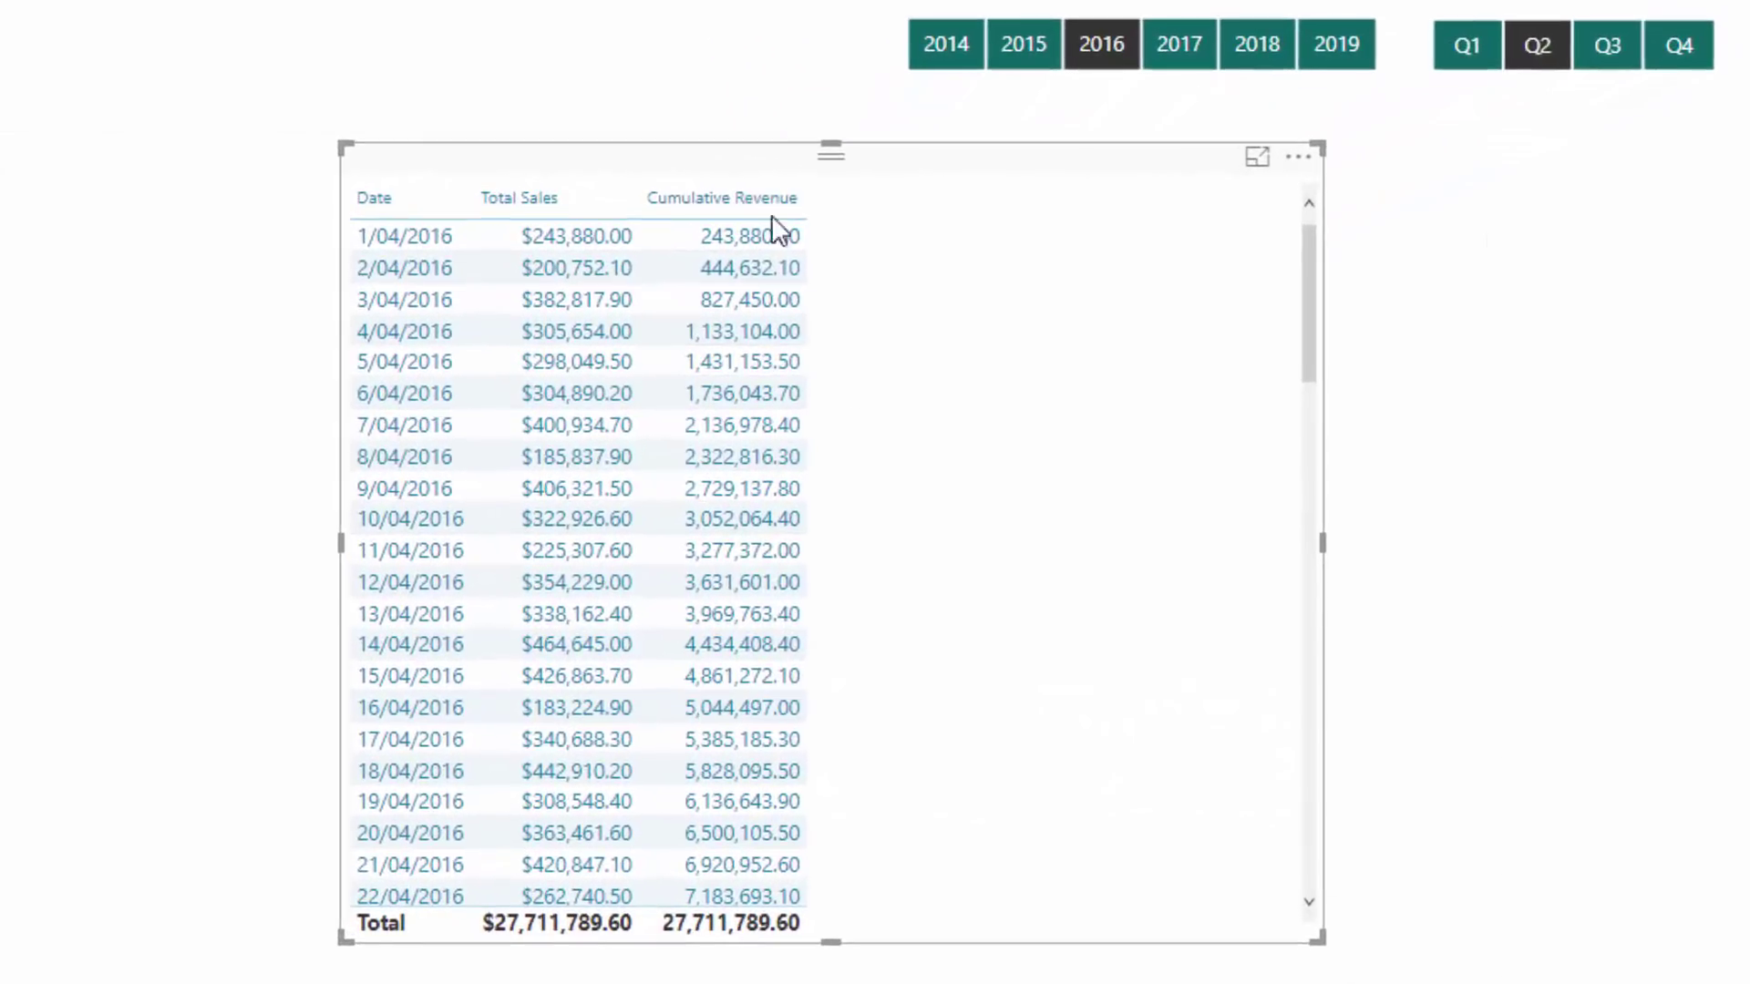
- Select Q3 in the quarter slicer and display the Cumulative Revenue formula
click(1605, 62)
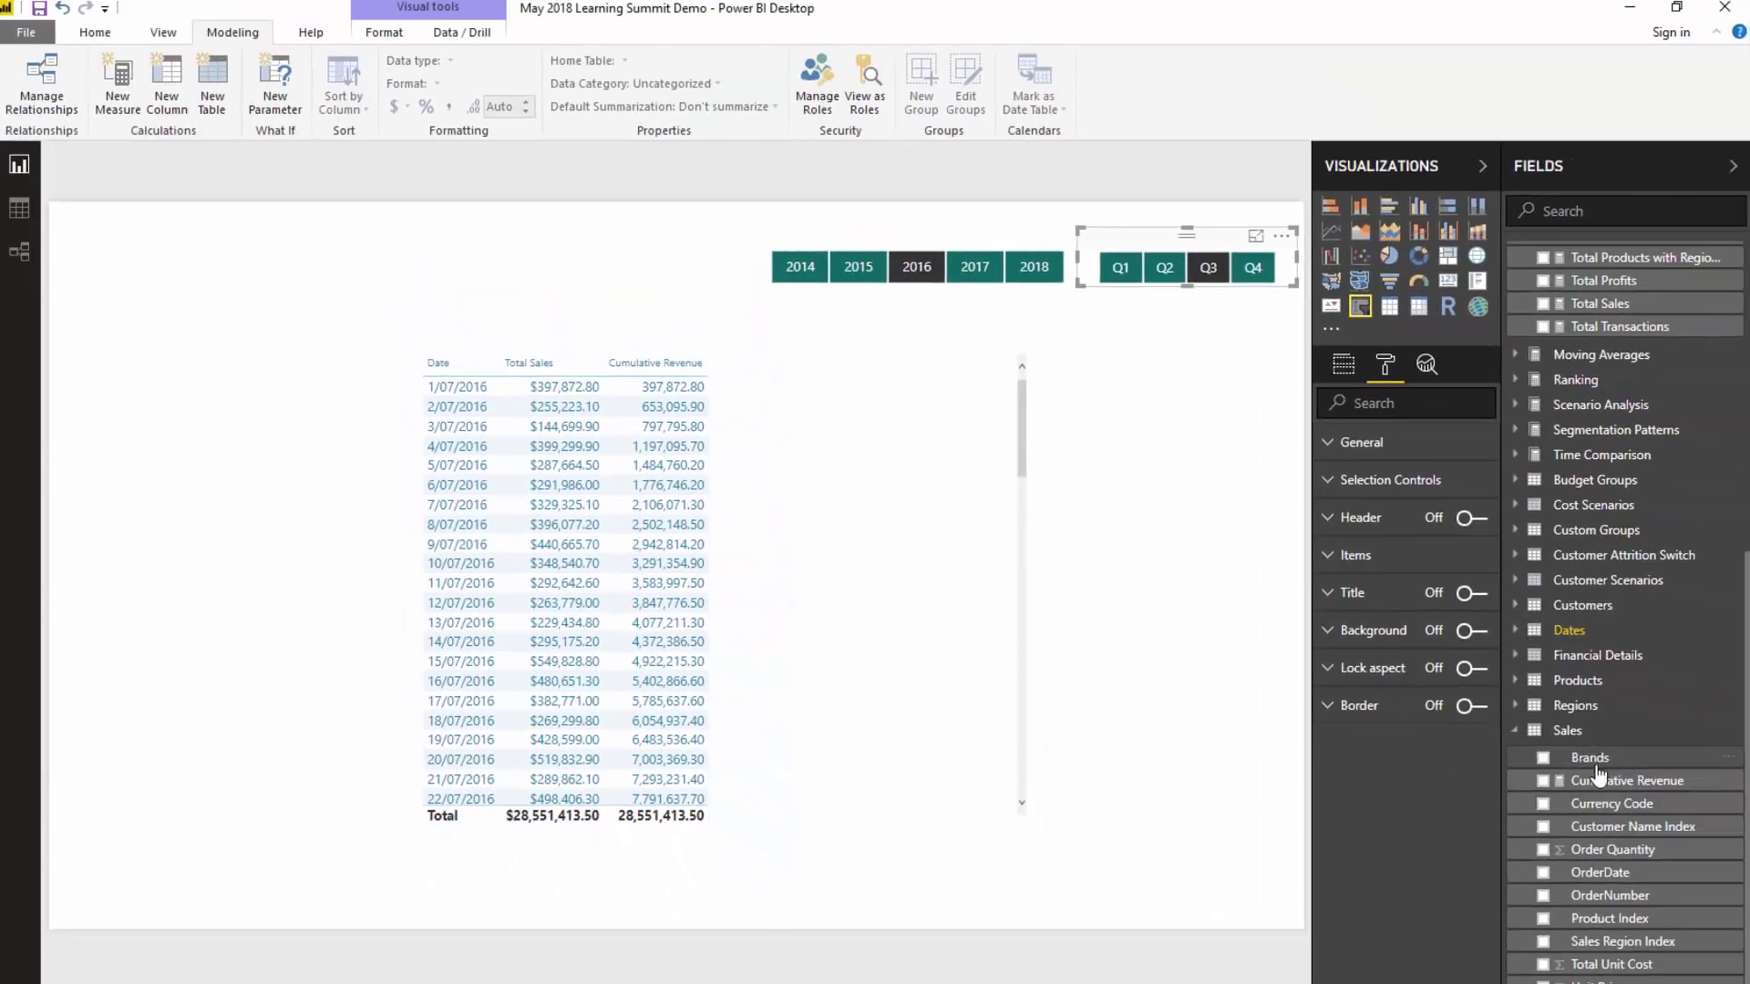
click(1596, 781)
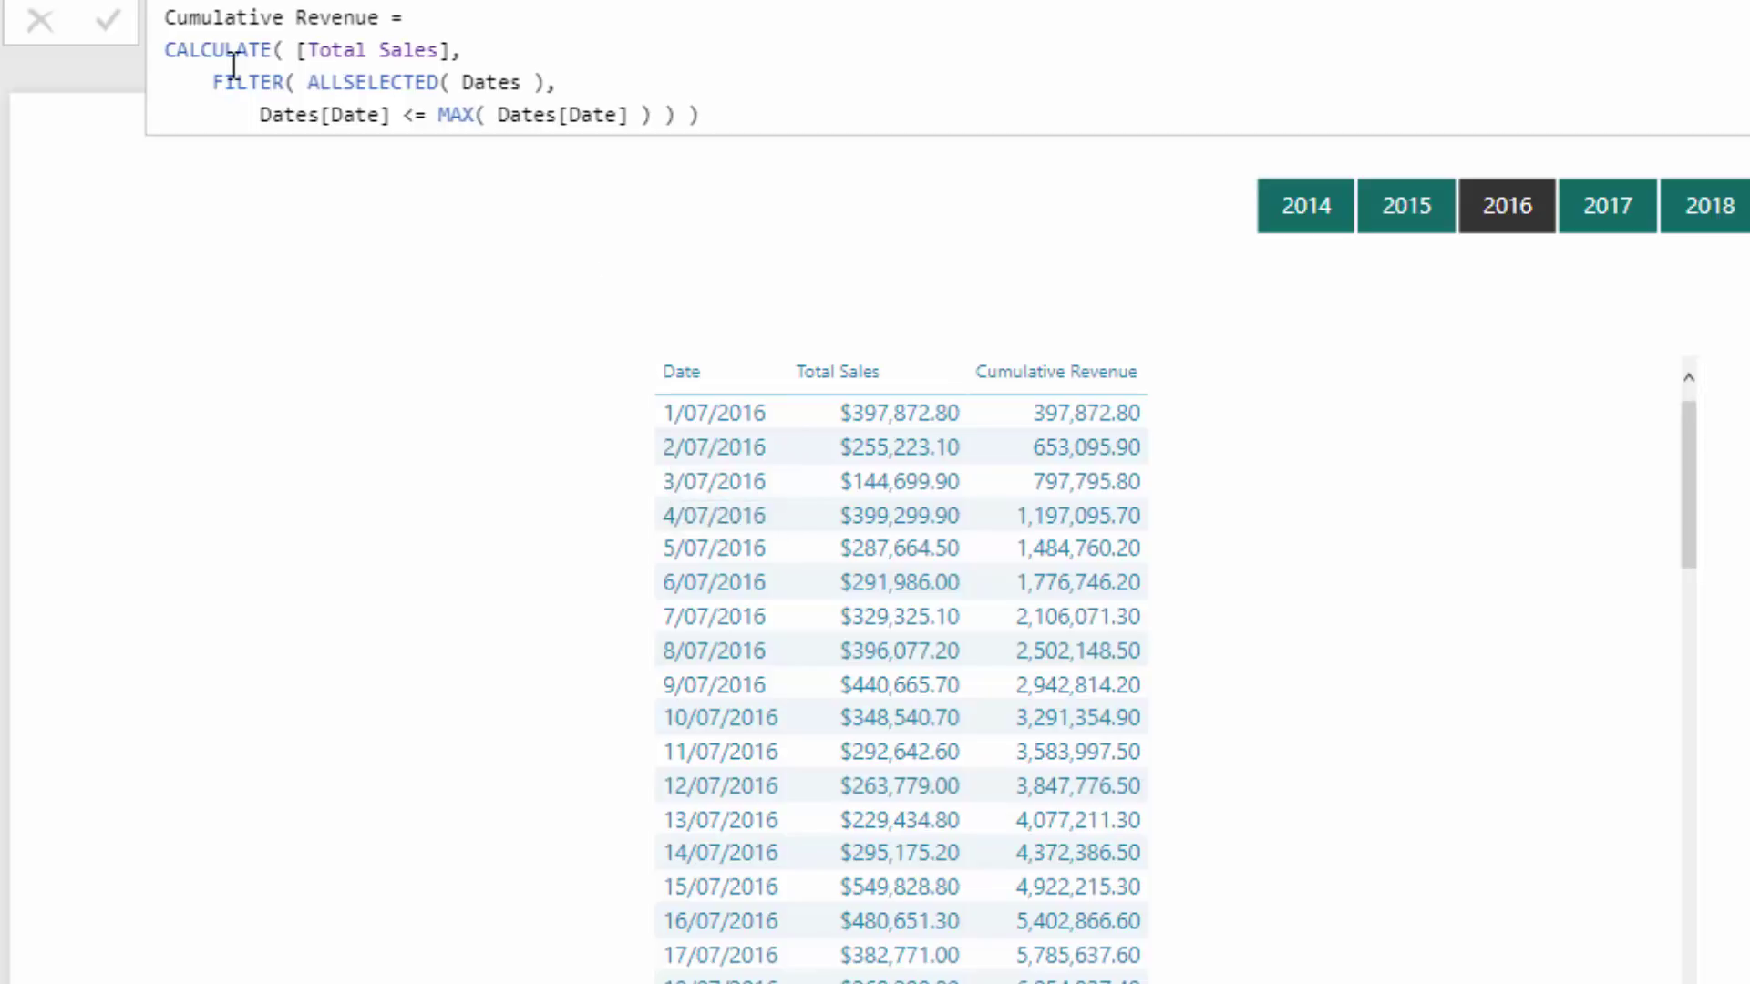
drag(212, 82, 674, 117)
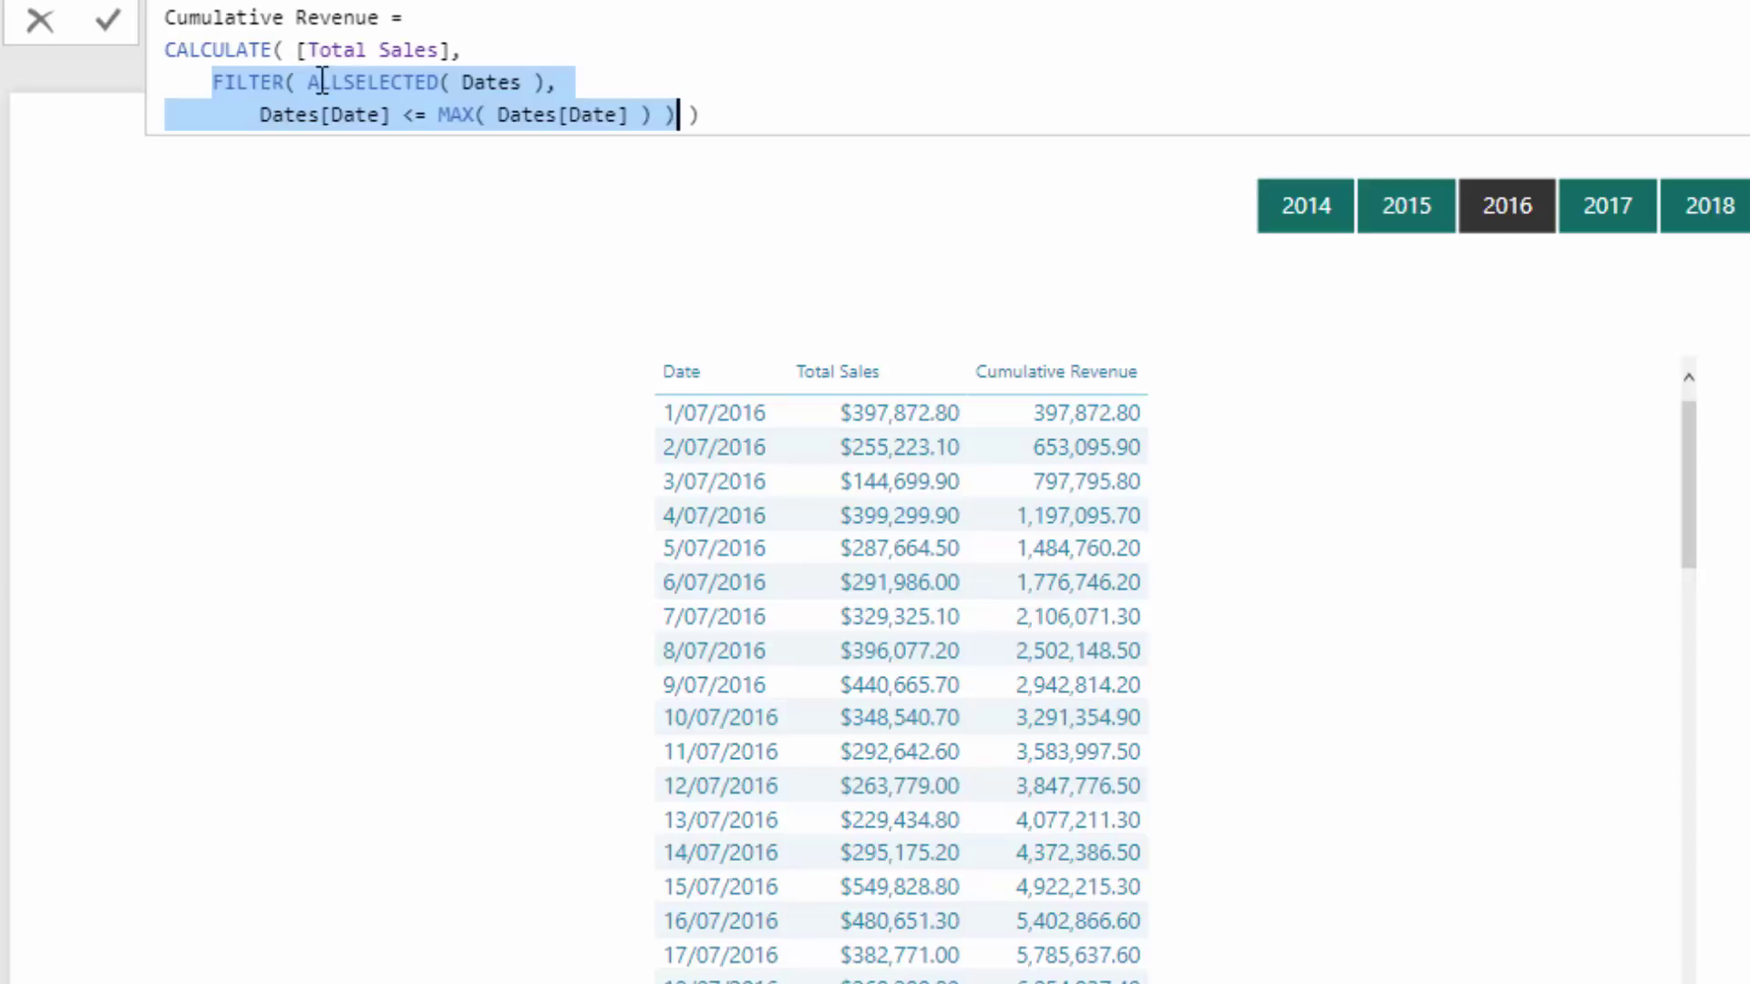
click(418, 85)
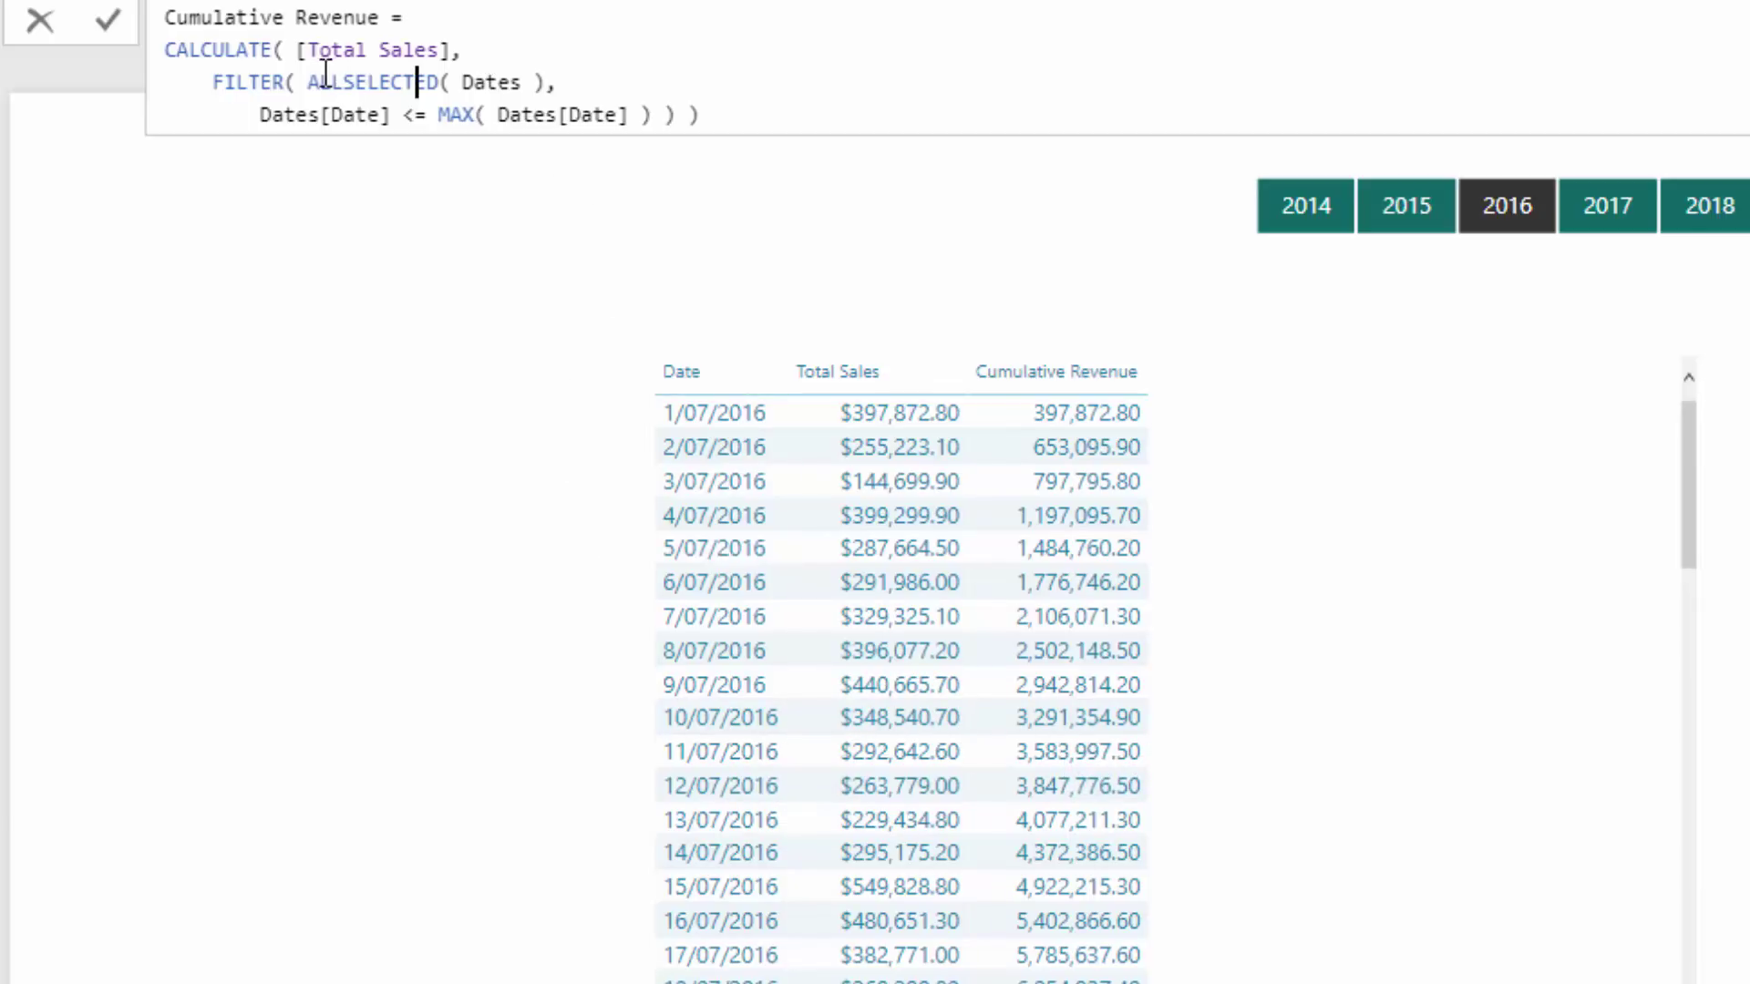
drag(308, 81, 548, 84)
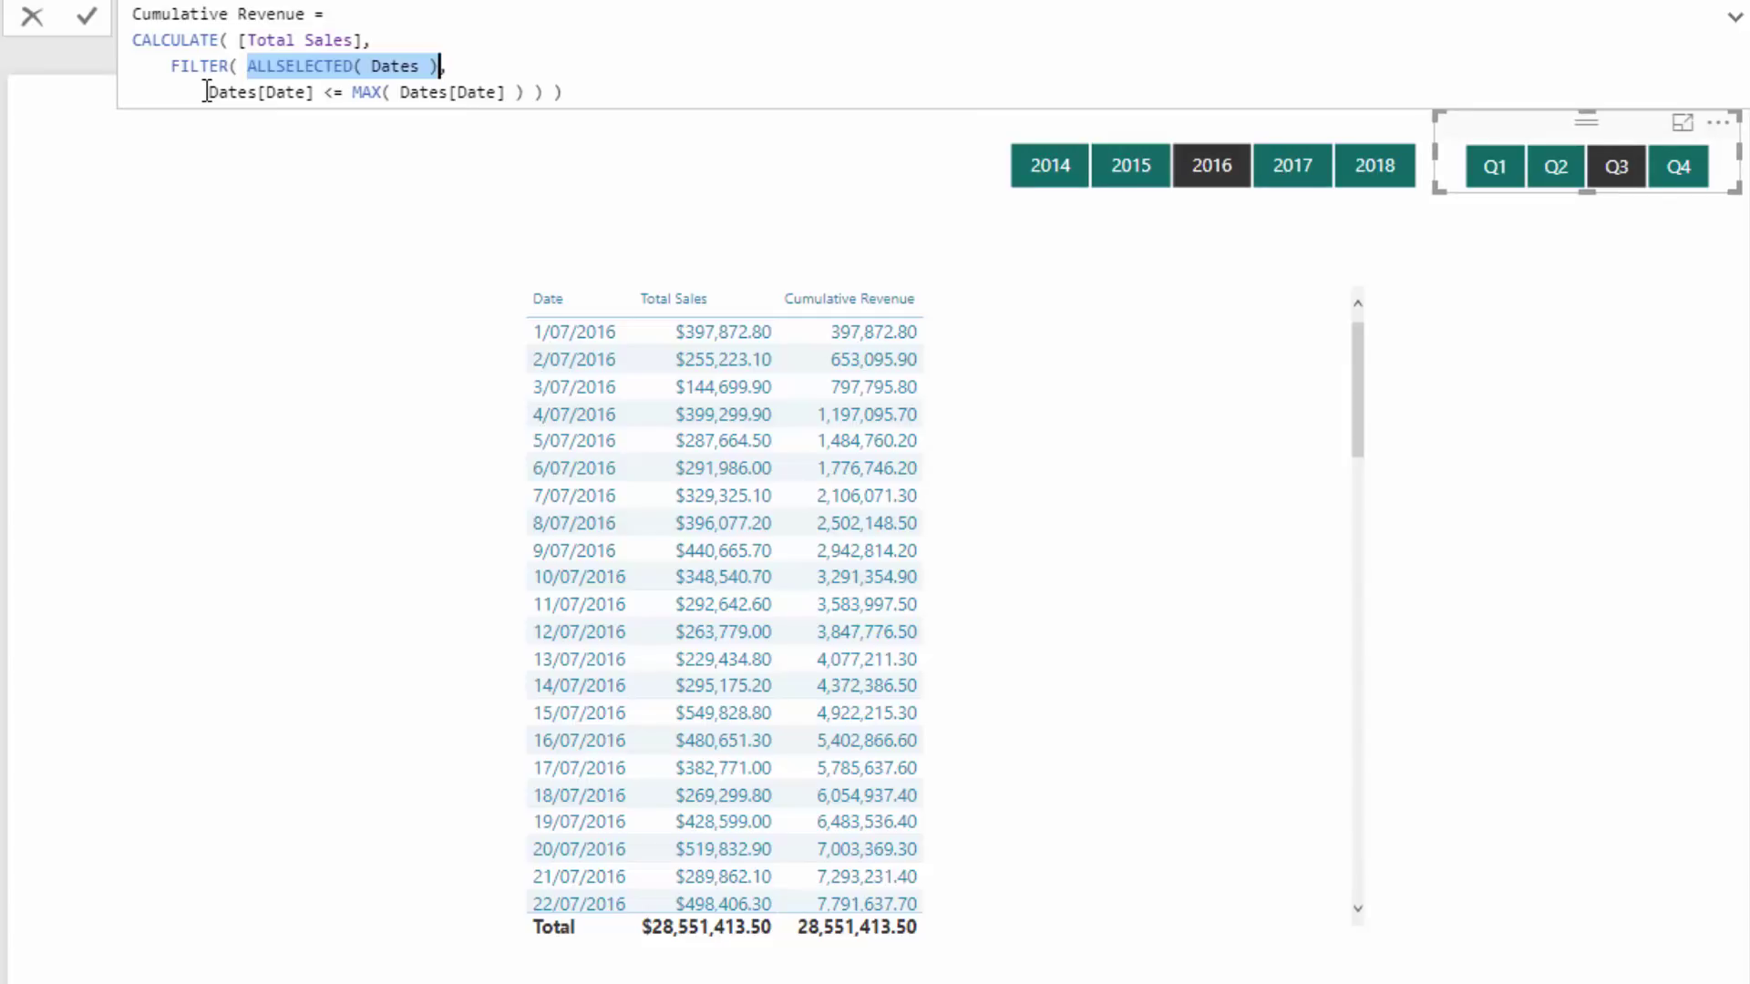
drag(209, 92, 516, 90)
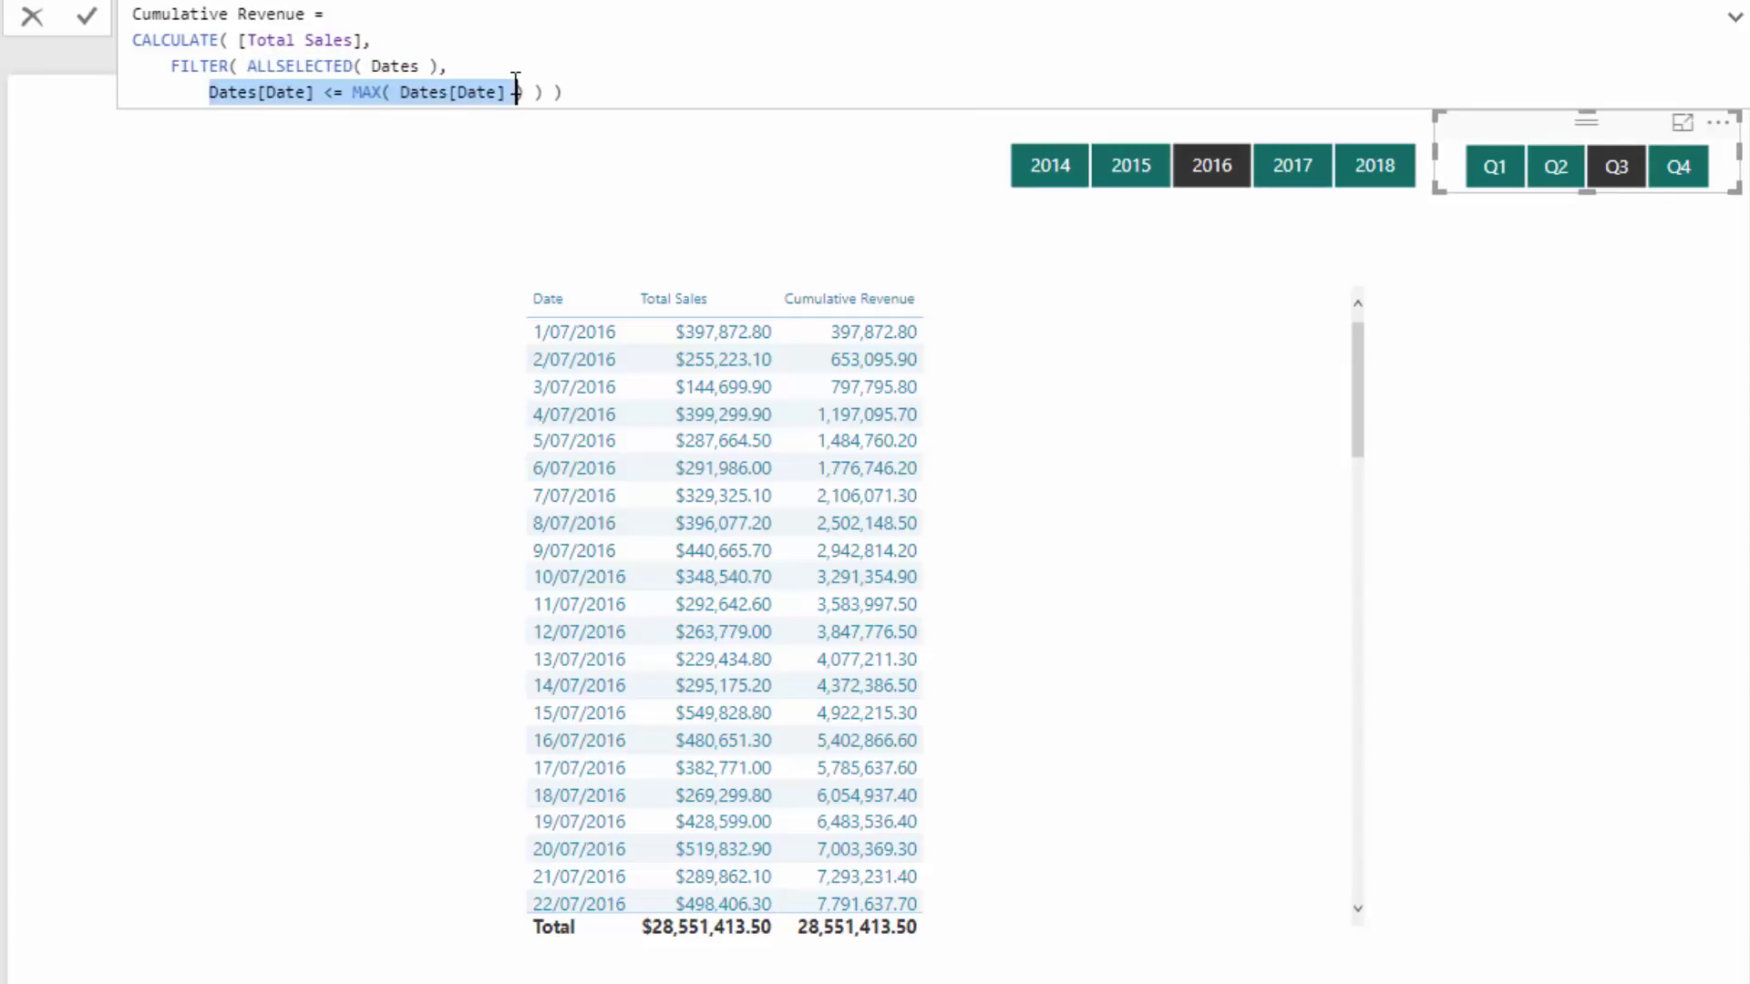
click(354, 92)
drag(354, 92, 530, 102)
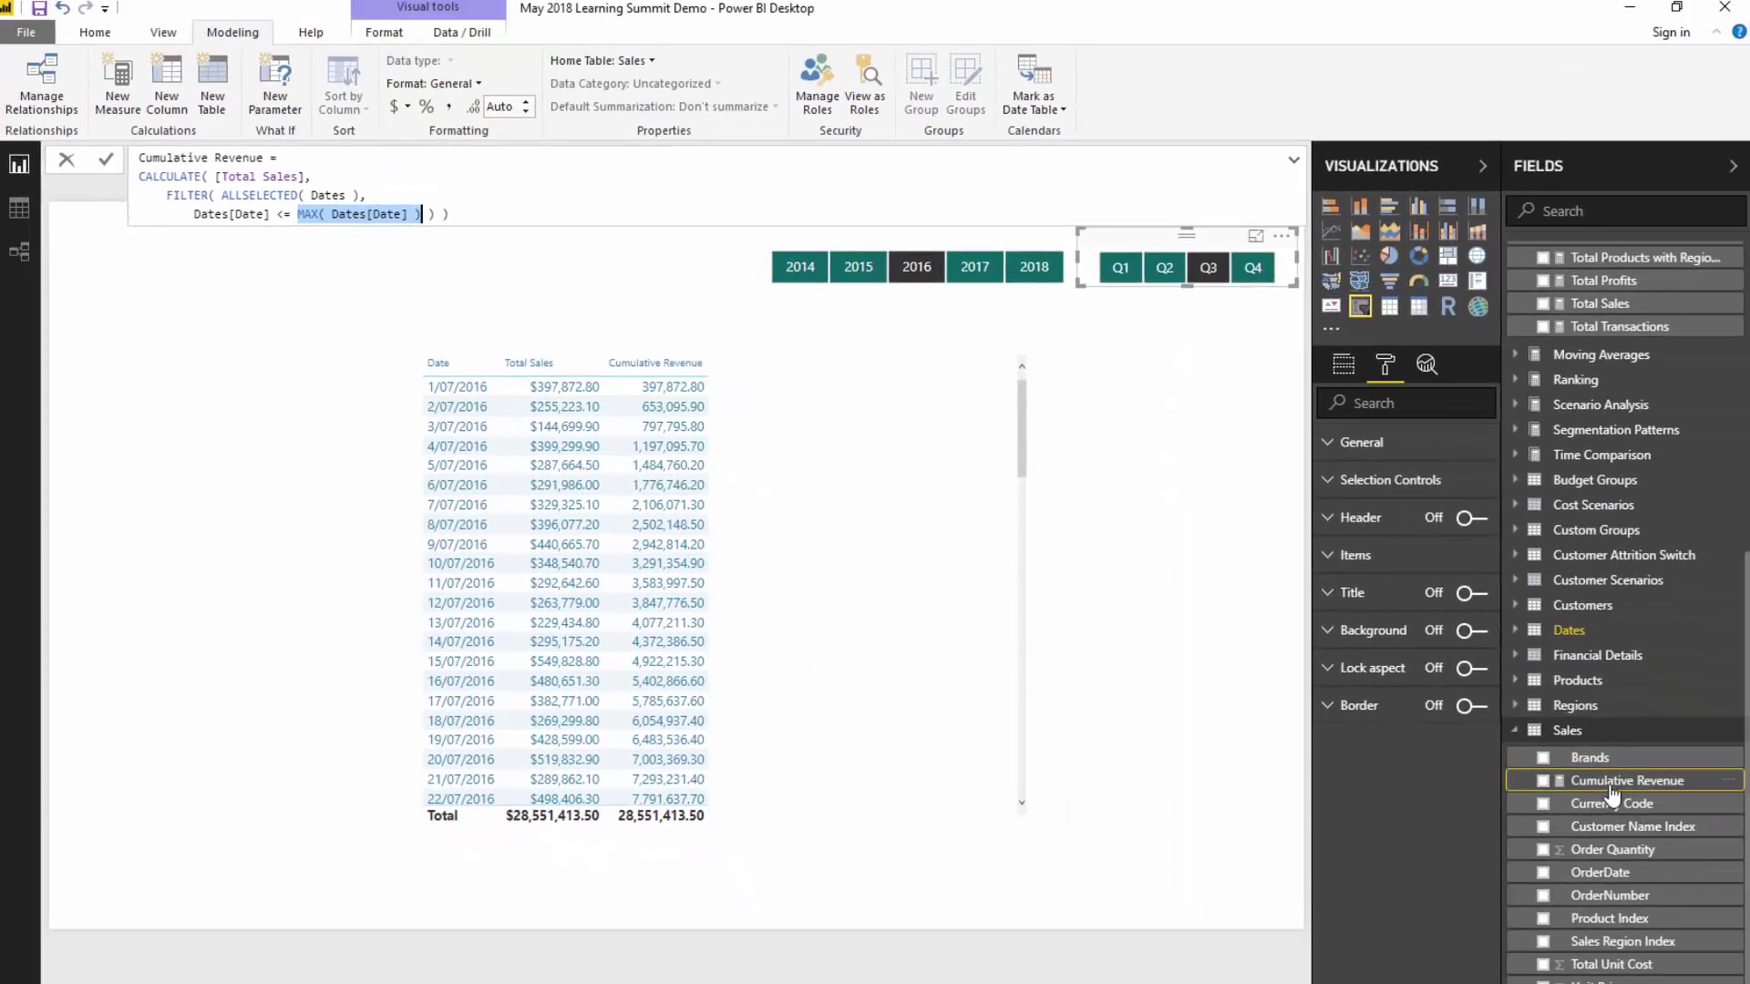
- Create the measure Max Date = MAX( Dates[Date] ) and add it as a table column
click(1611, 795)
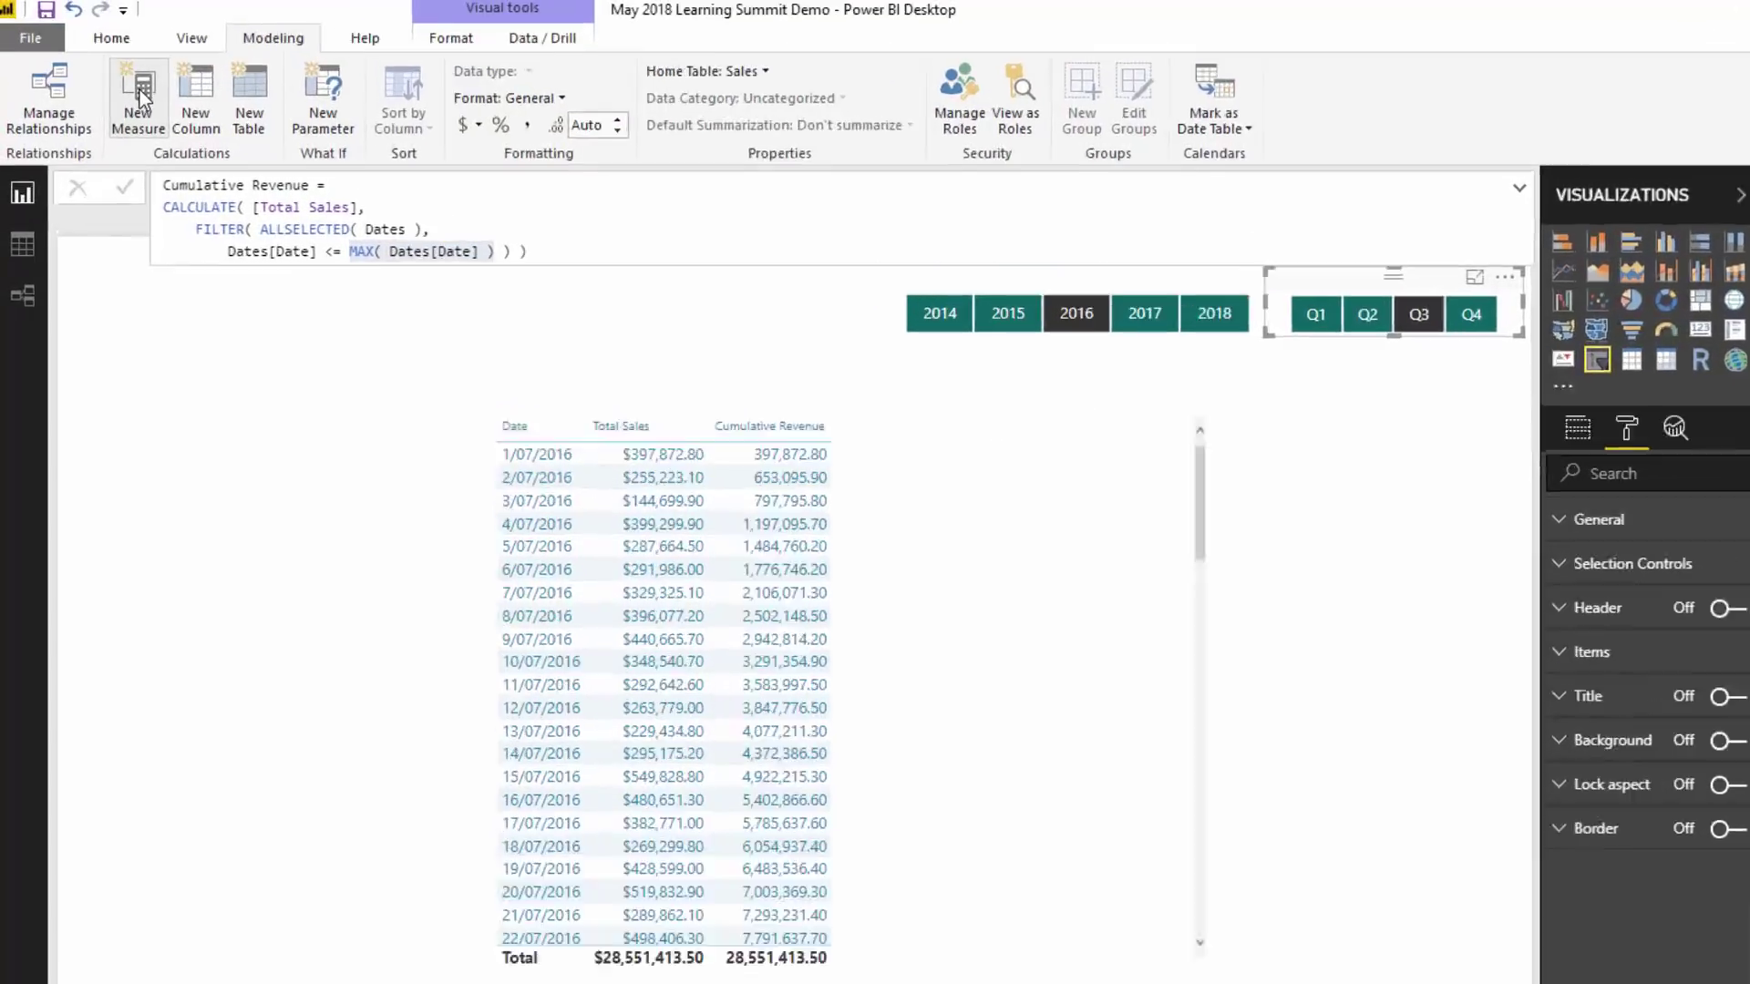
click(118, 78)
text(M)
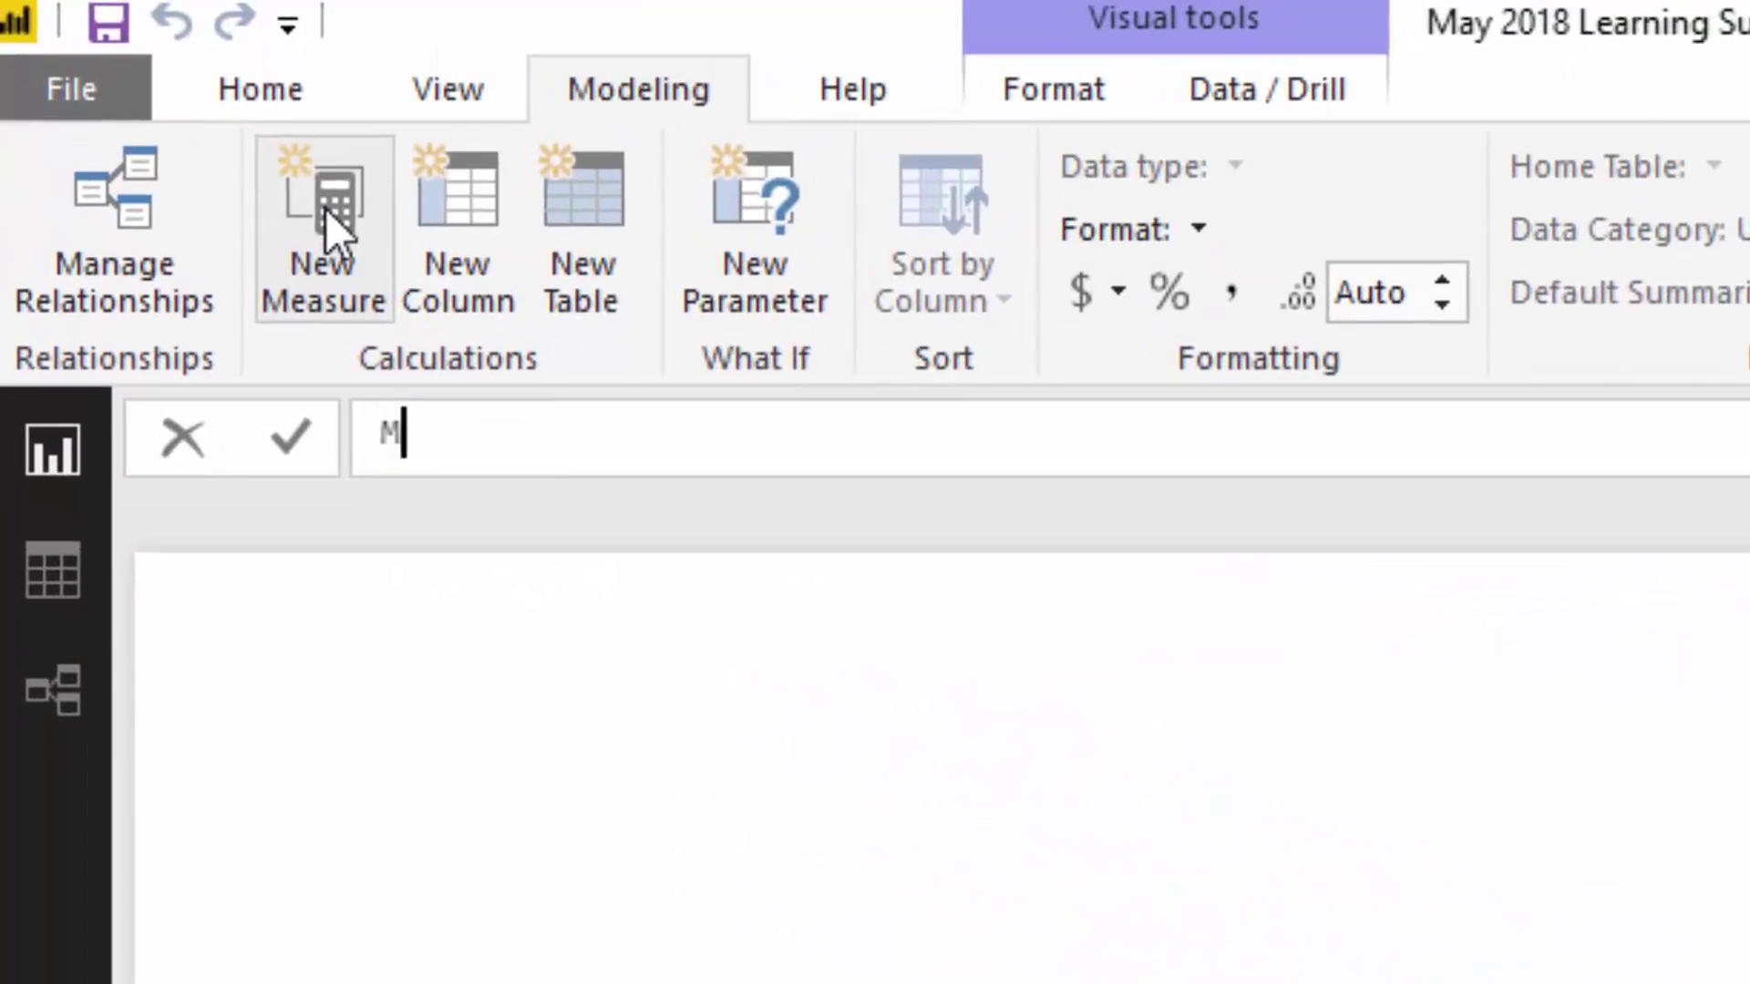
text(ax Dat)
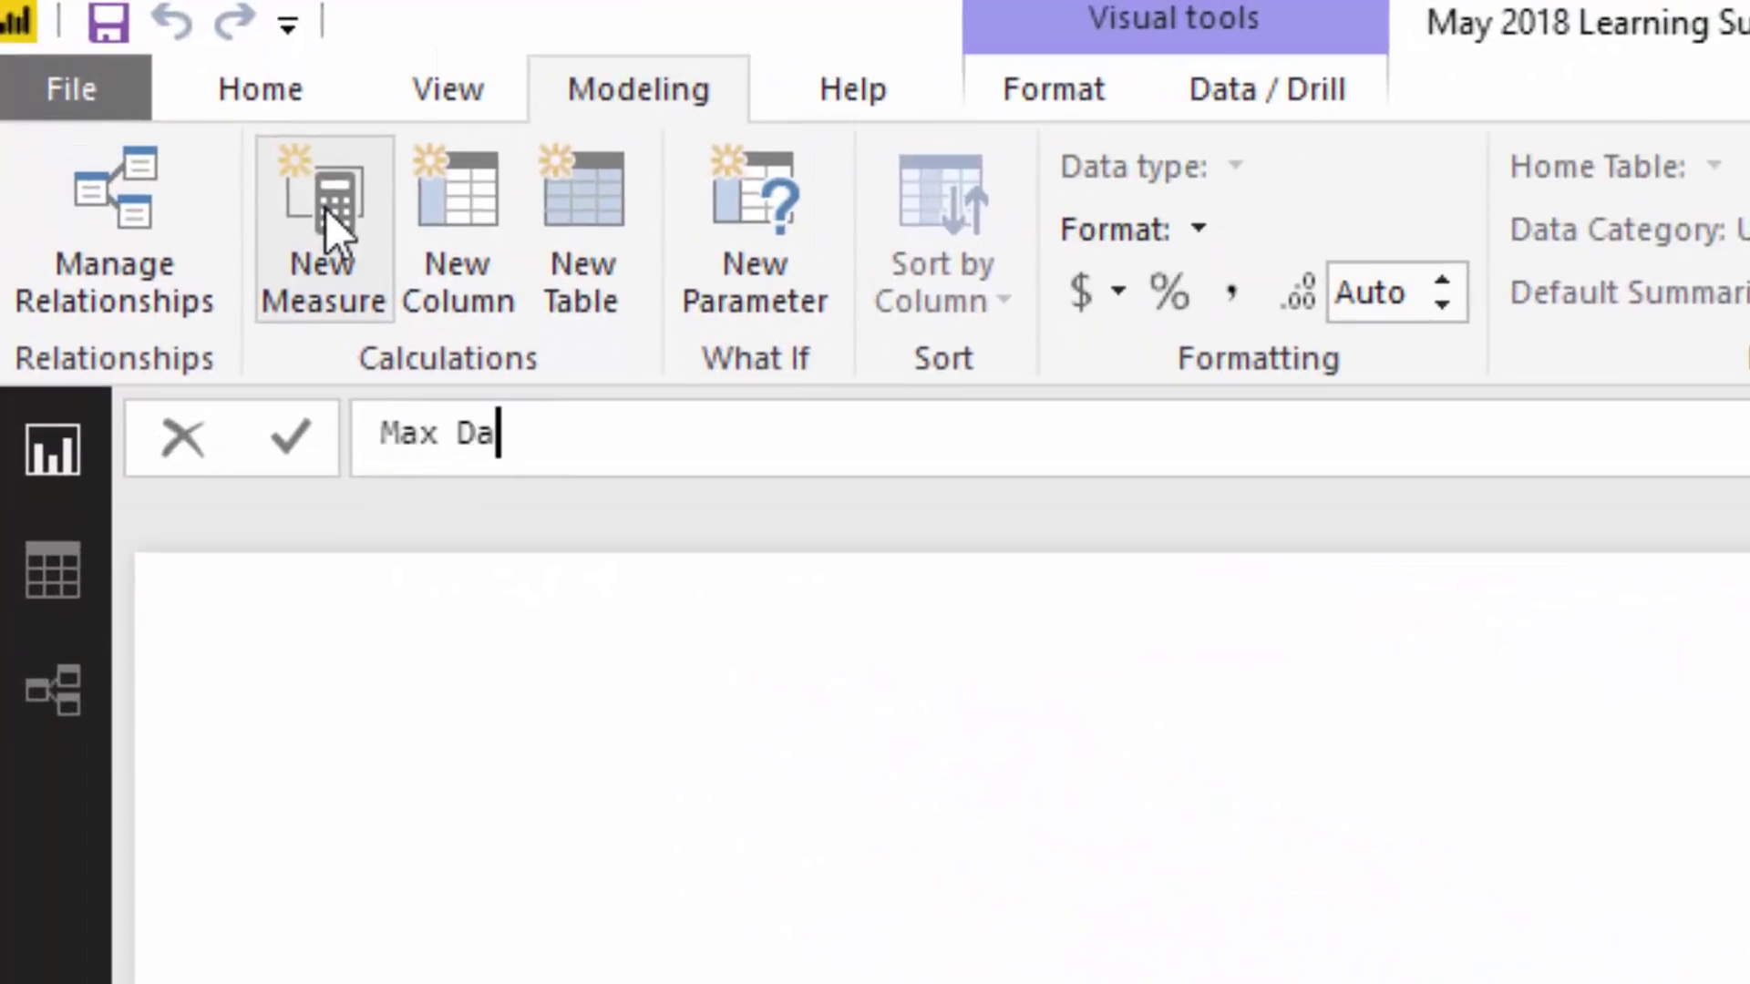
text(e)
key(BackSpace)
text(te = MAX( Dates[Date] ))
key(Return)
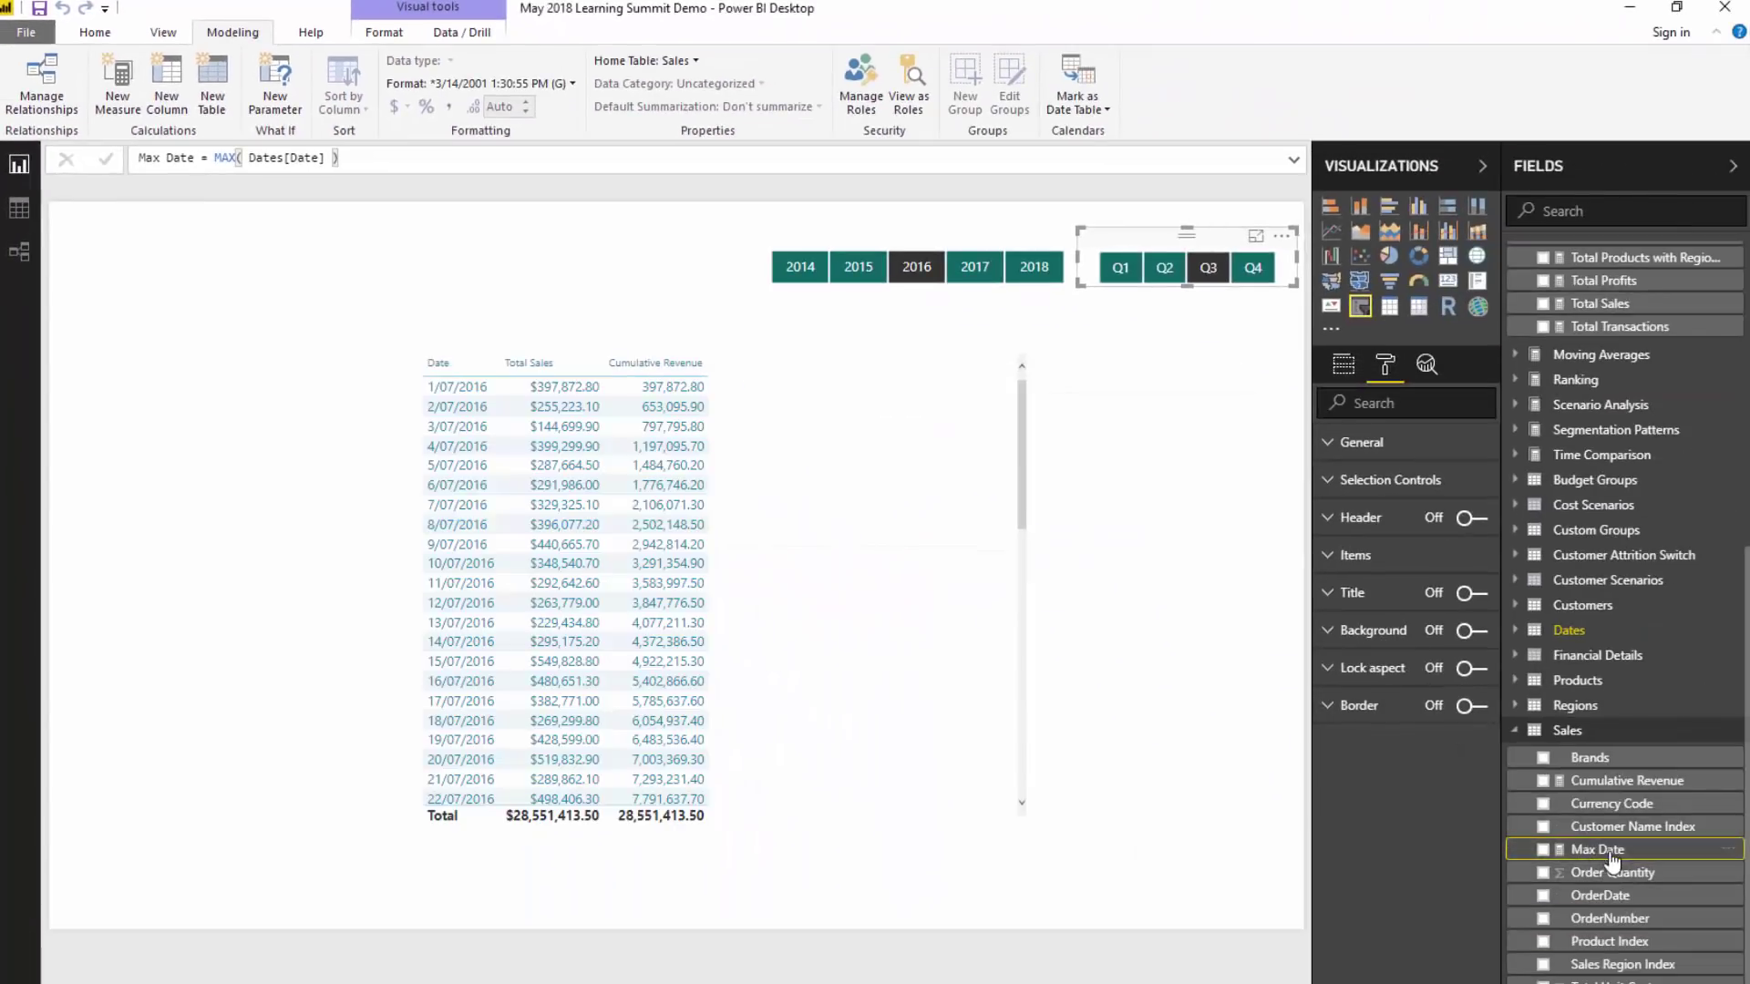
drag(1597, 848, 831, 593)
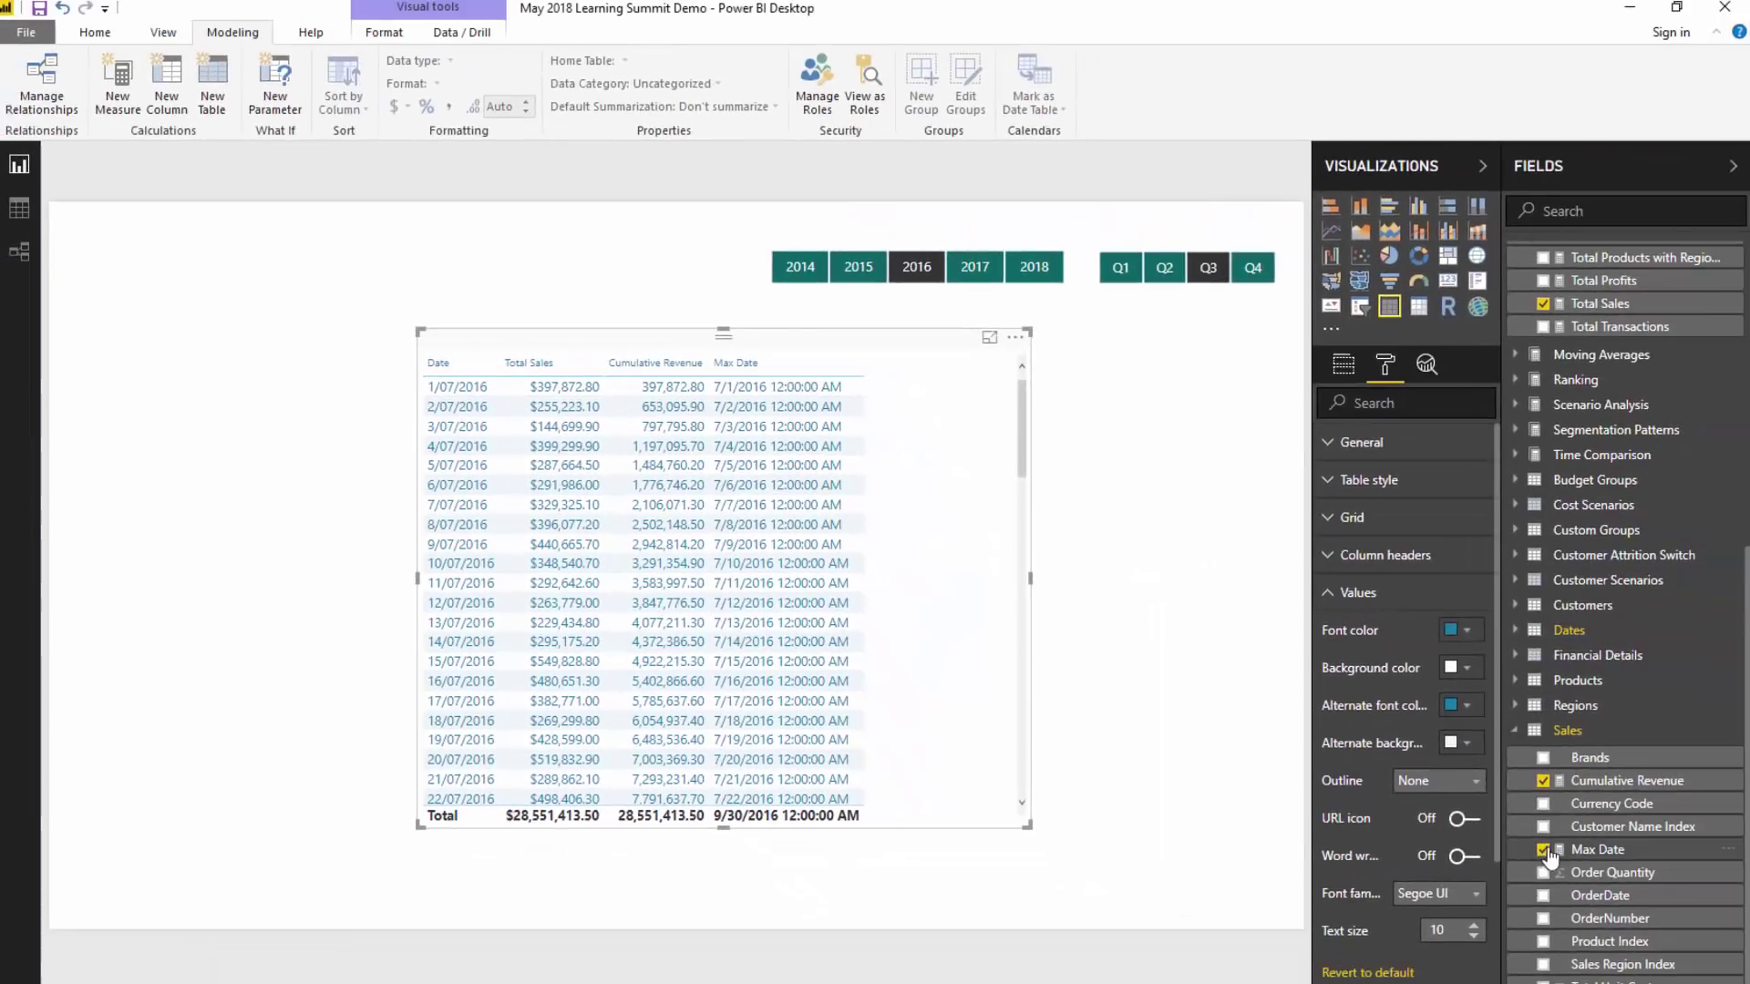
- Remove Max Date from the table and review the Cumulative Revenue formula's ALLSELECTED and [Total Sales] parts
click(1542, 849)
click(1601, 785)
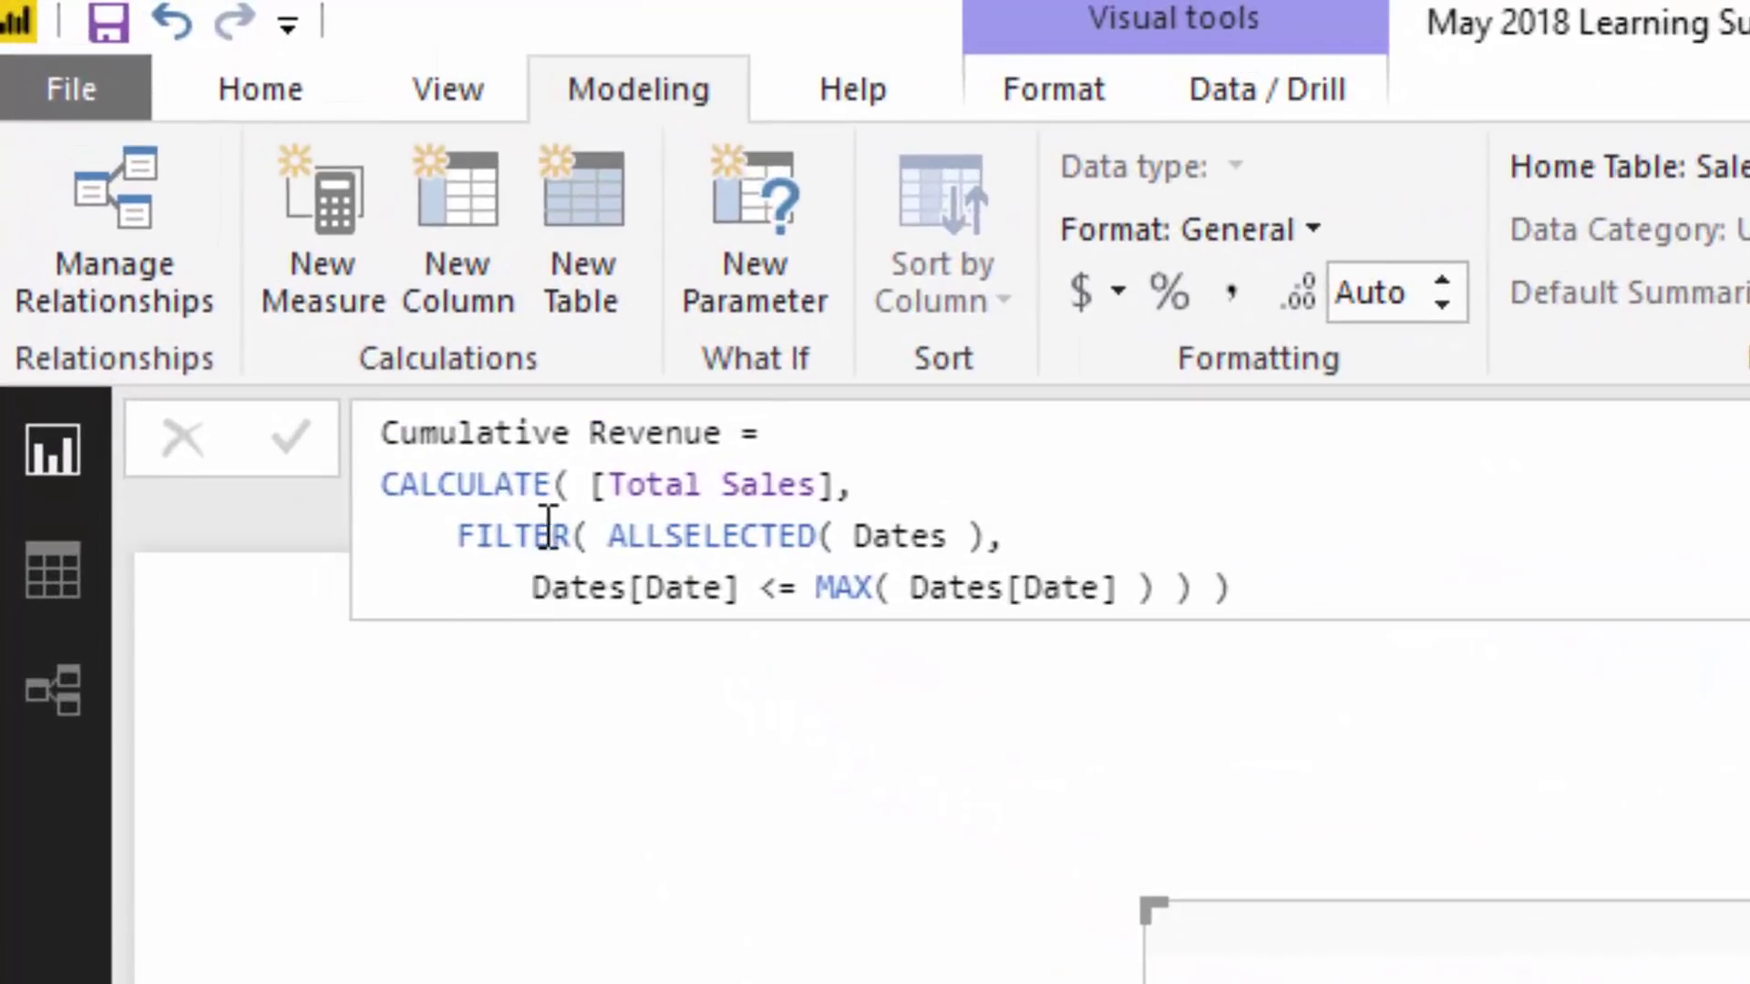
drag(607, 536, 1007, 536)
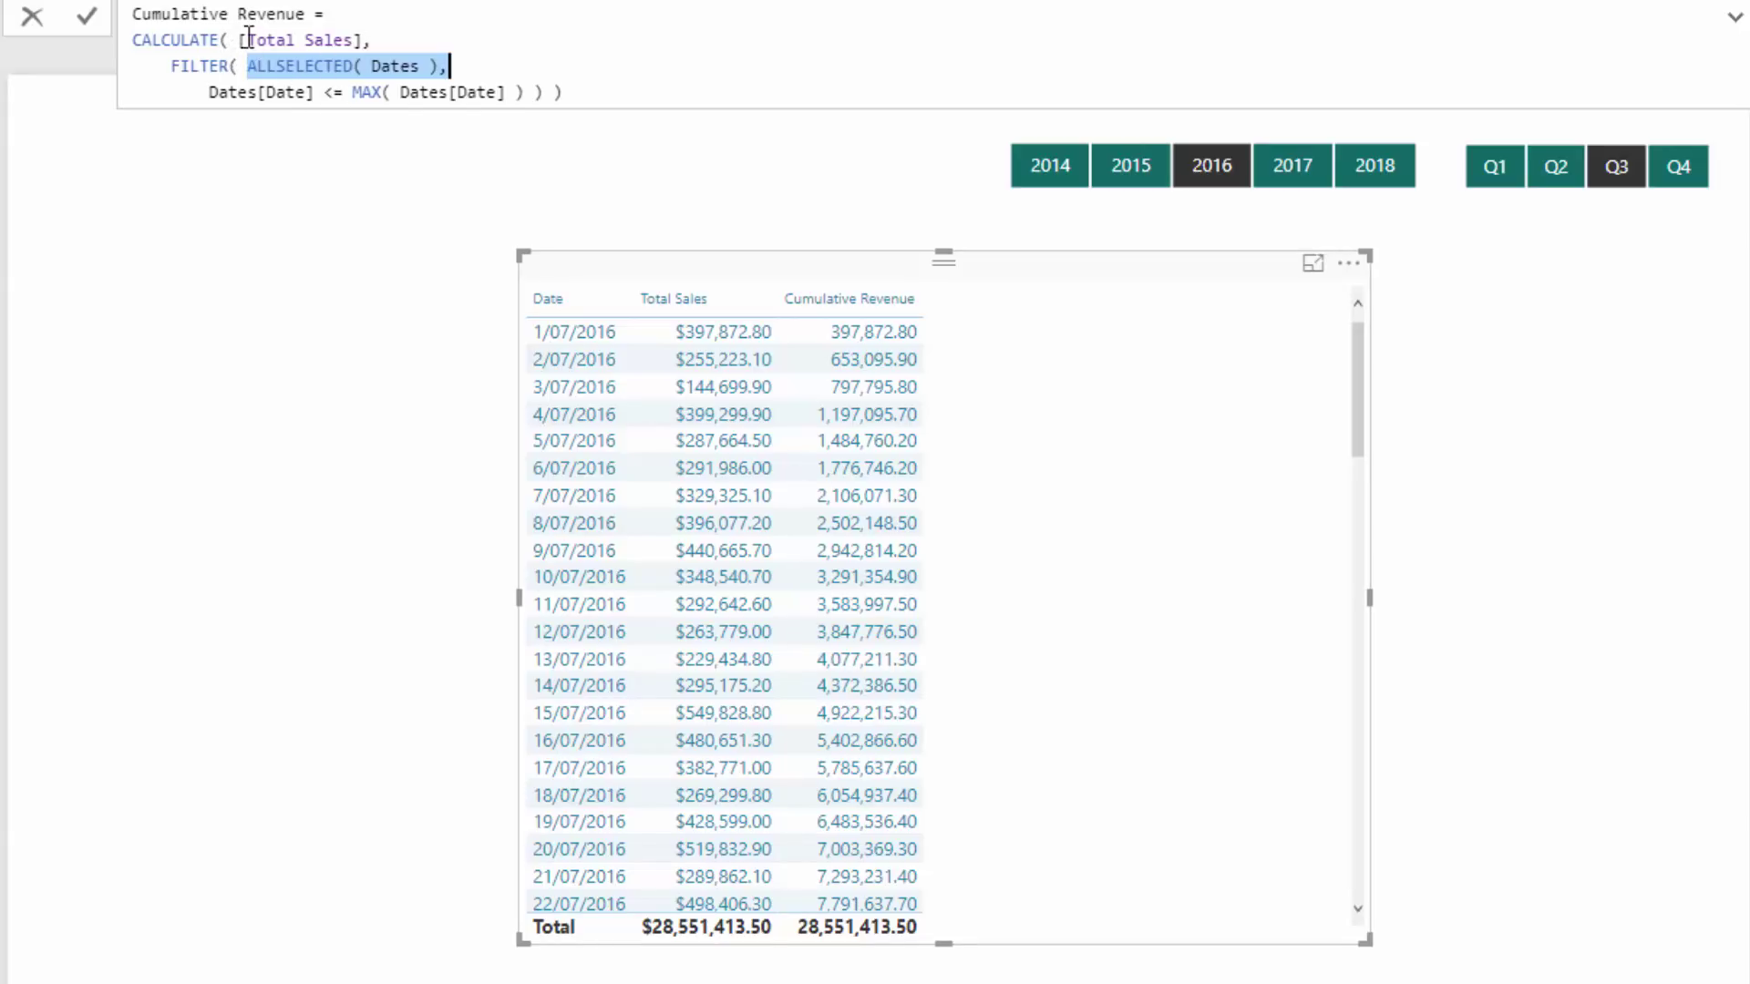
drag(240, 39, 362, 39)
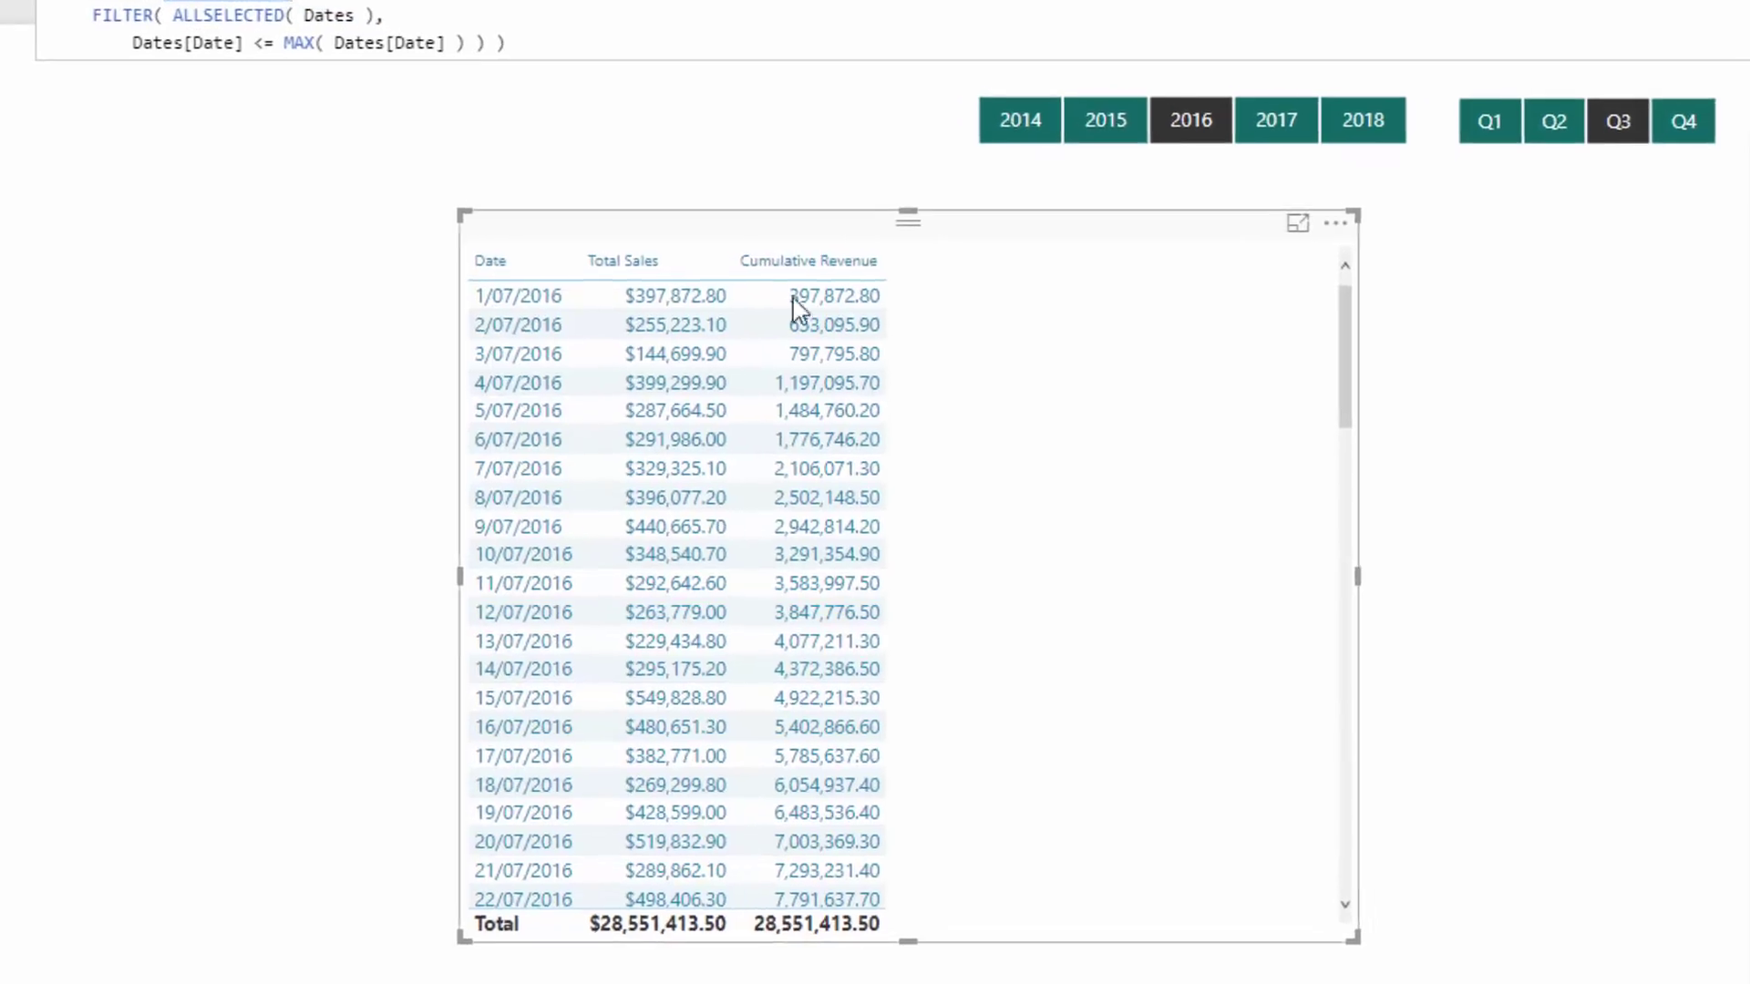
scroll(713, 439, down, 10)
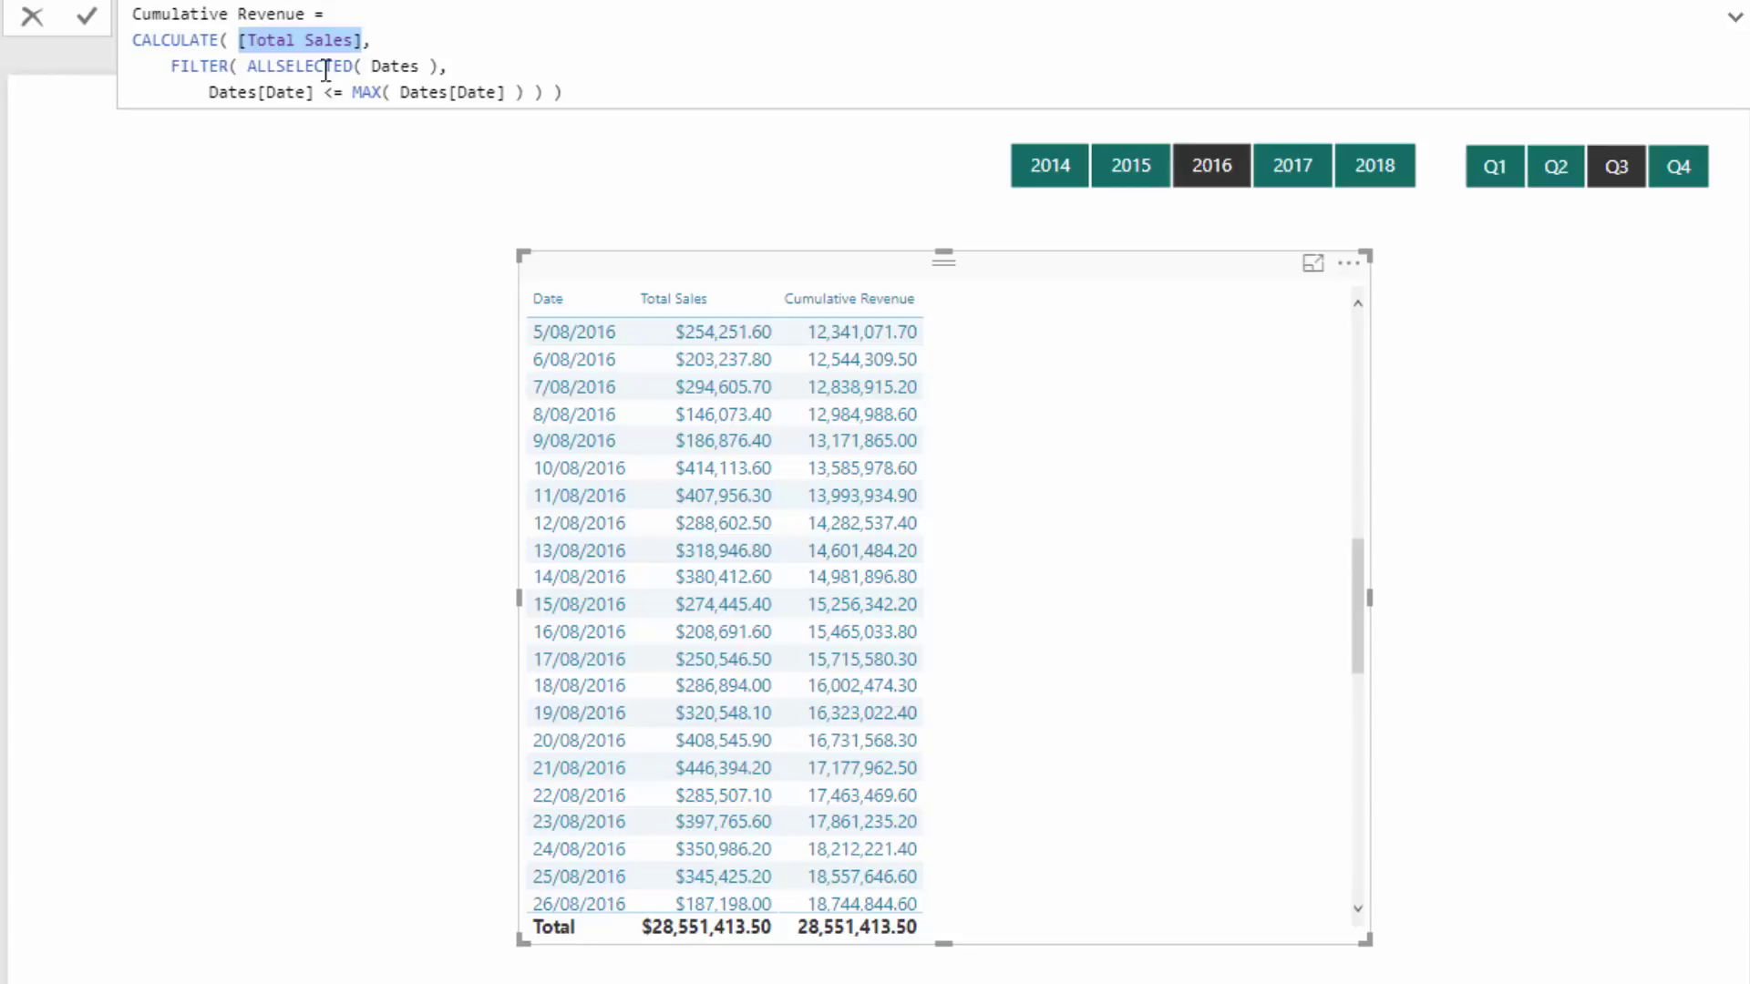
- Move the table further left and select the whole Cumulative Revenue formula
drag(1195, 283, 994, 271)
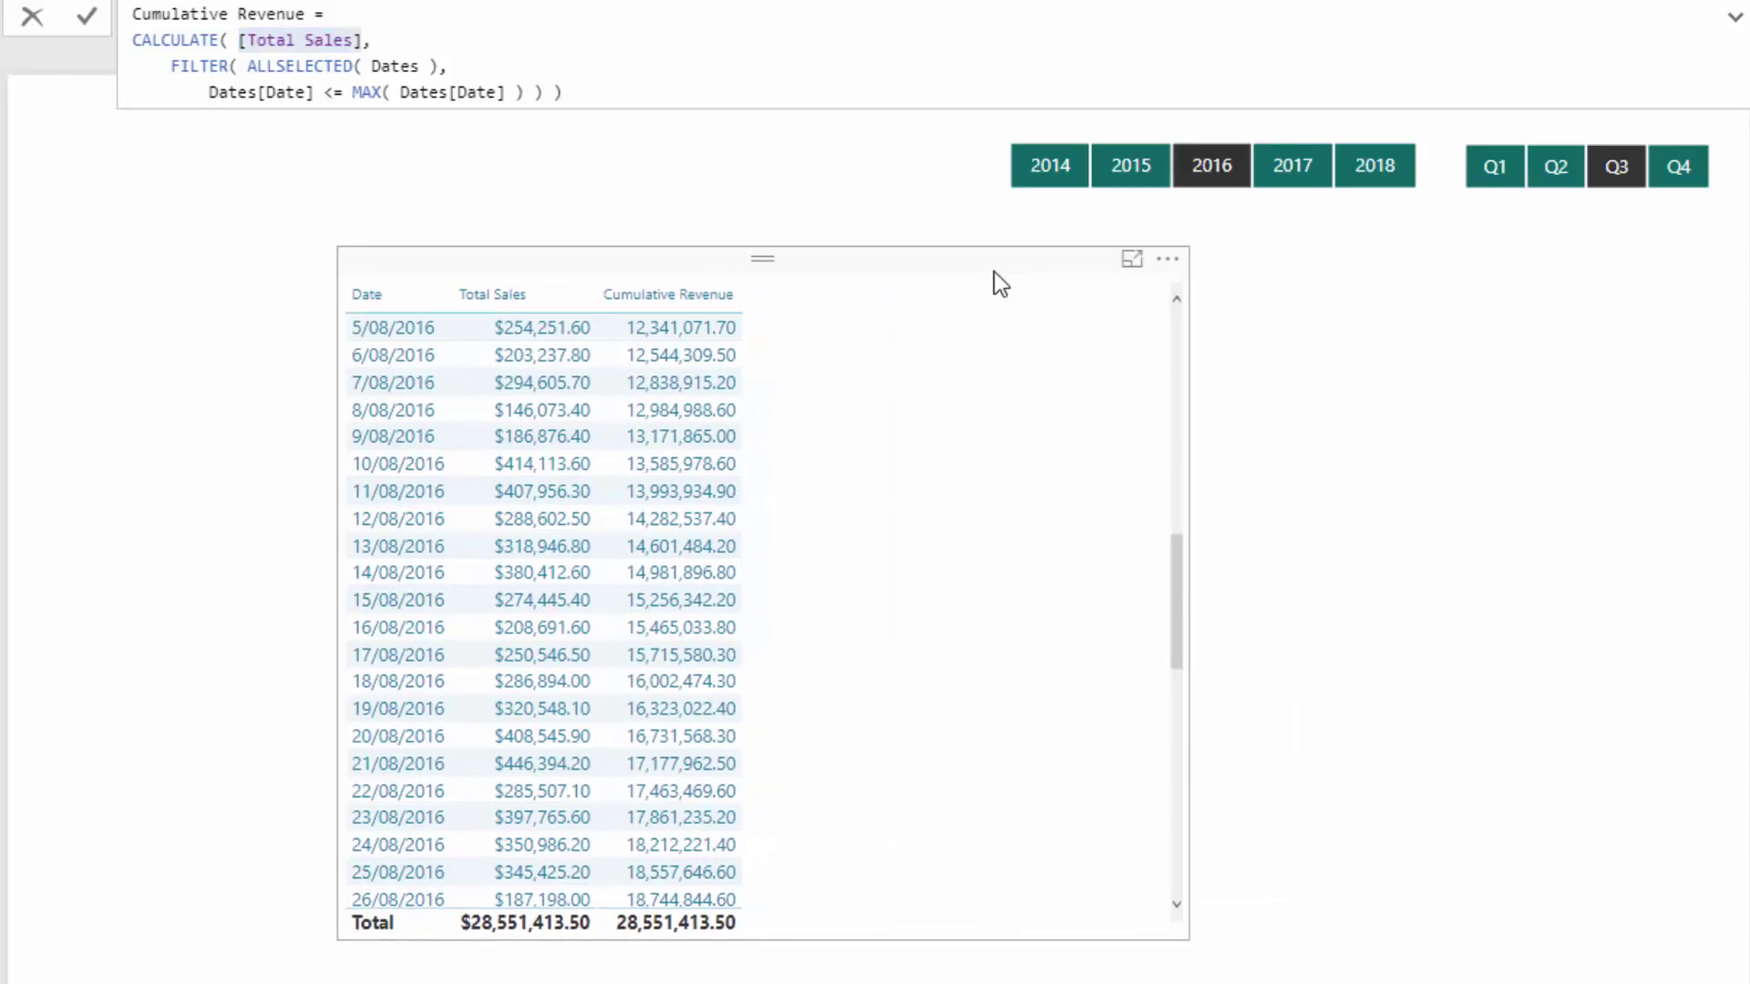
scroll(915, 455, down, 5)
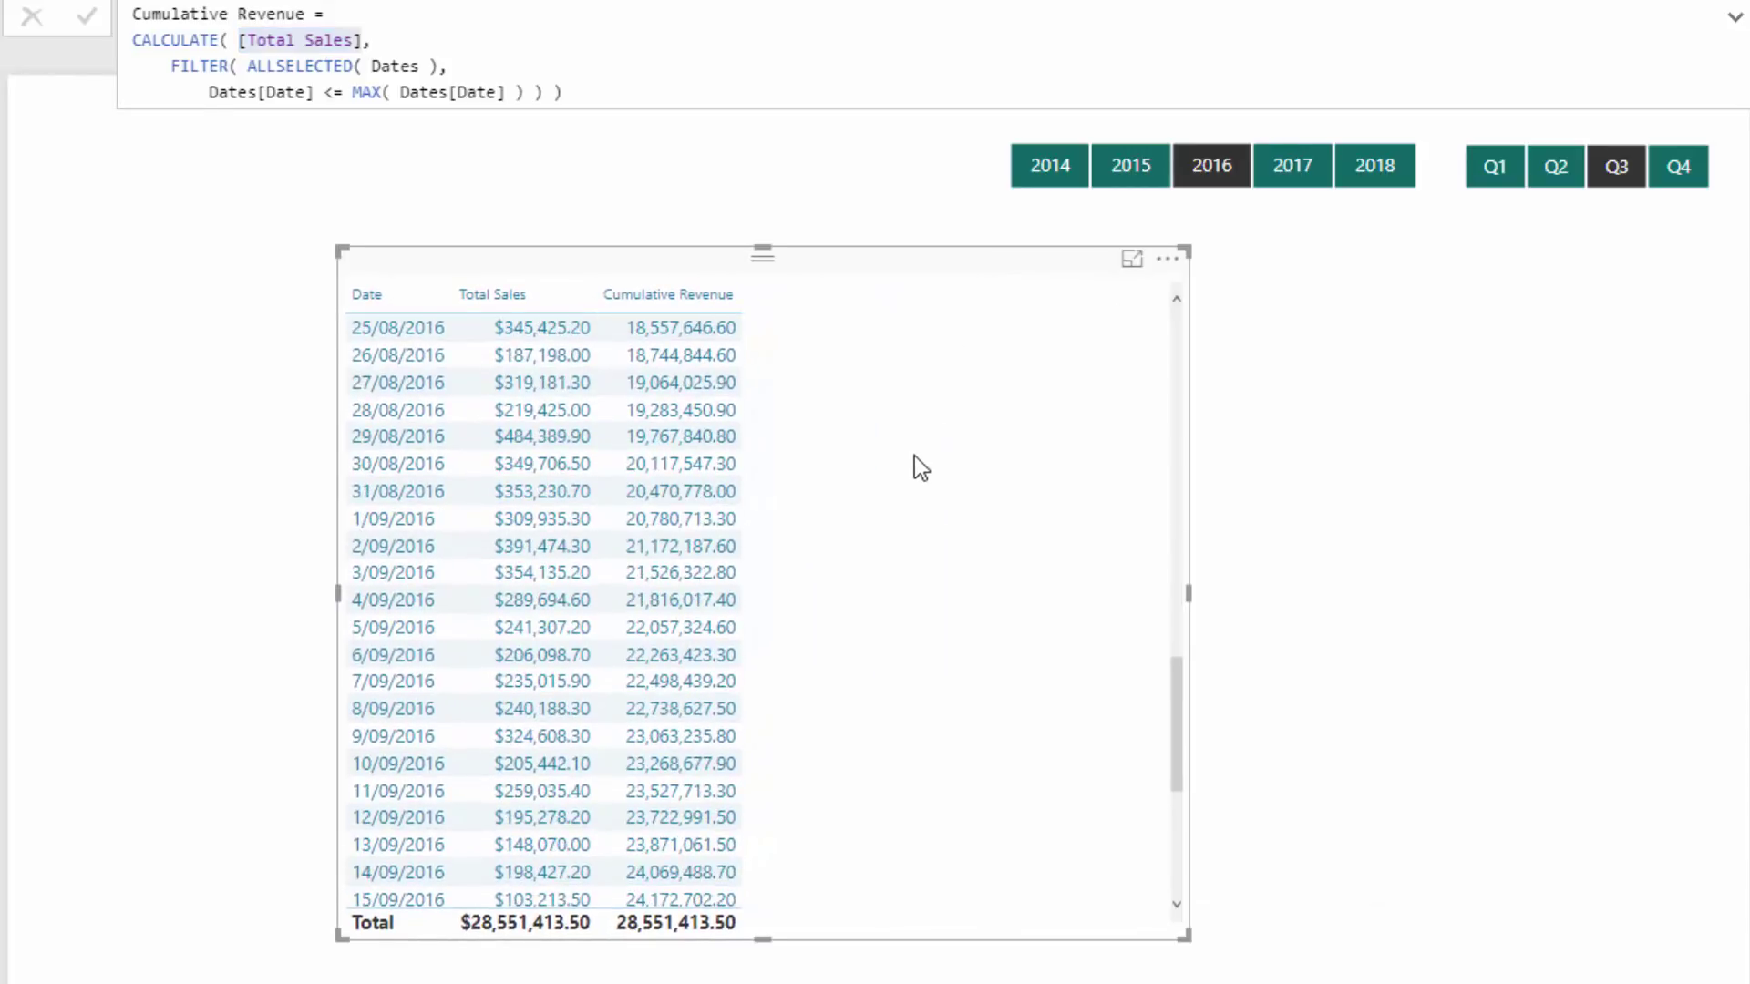
scroll(915, 456, up, 2)
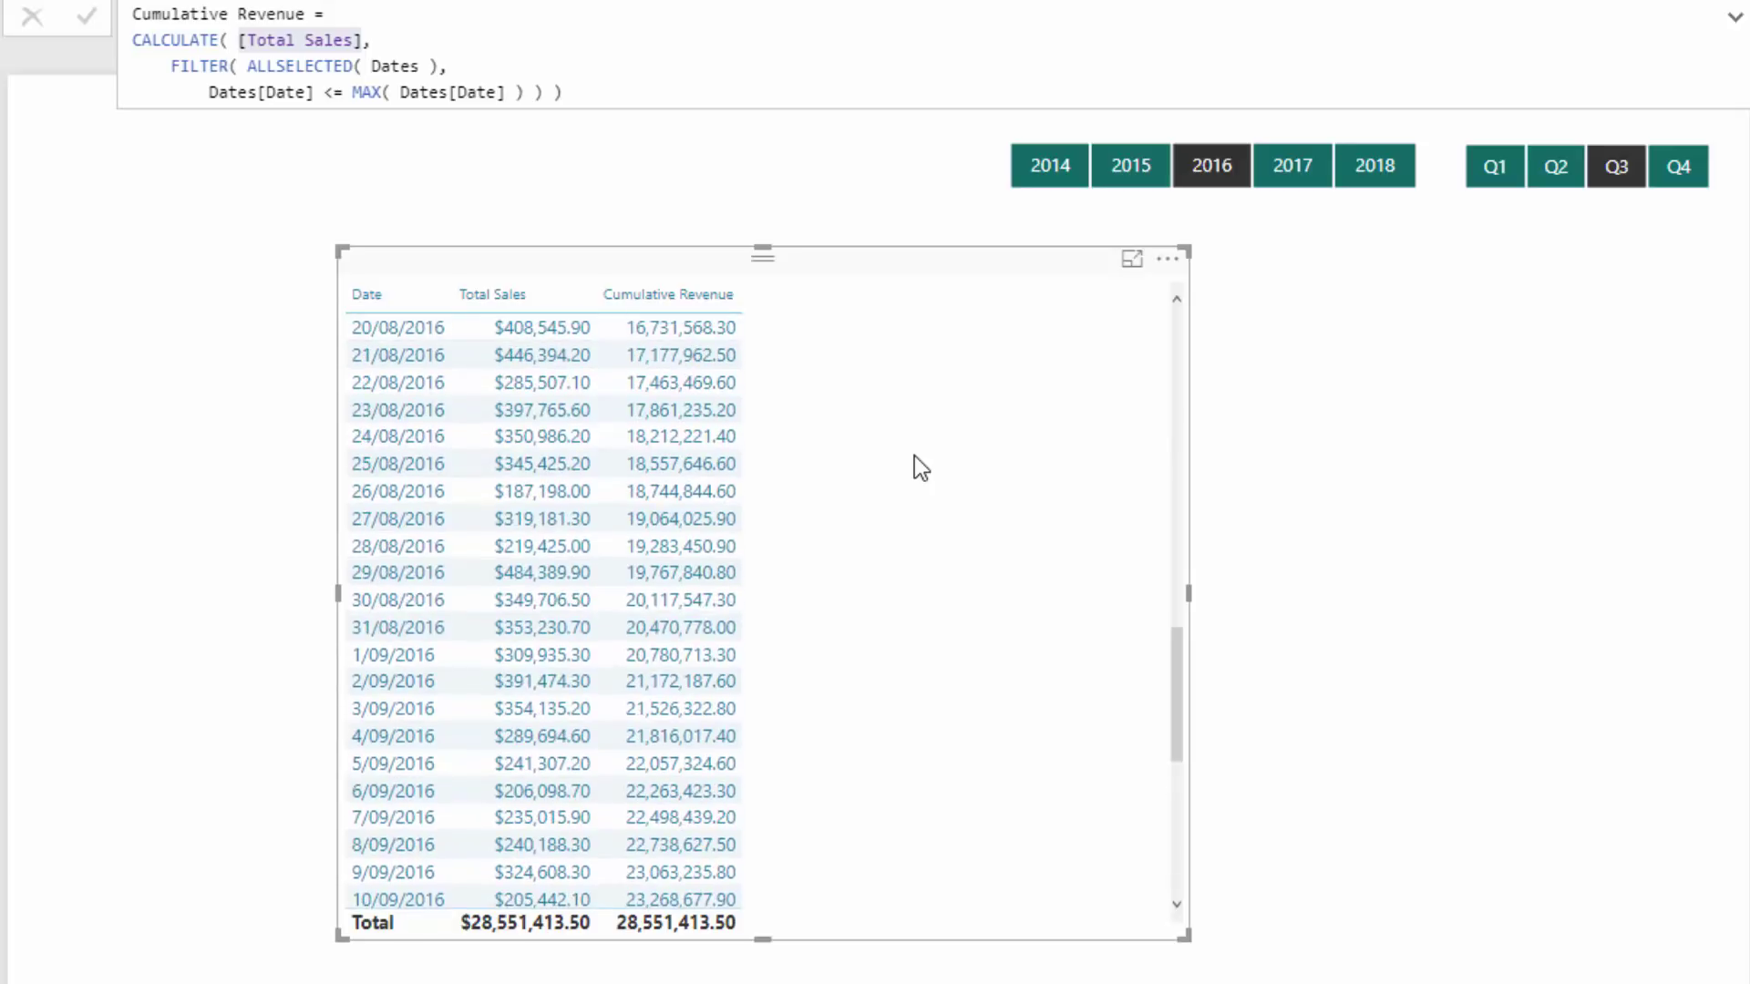
click(562, 92)
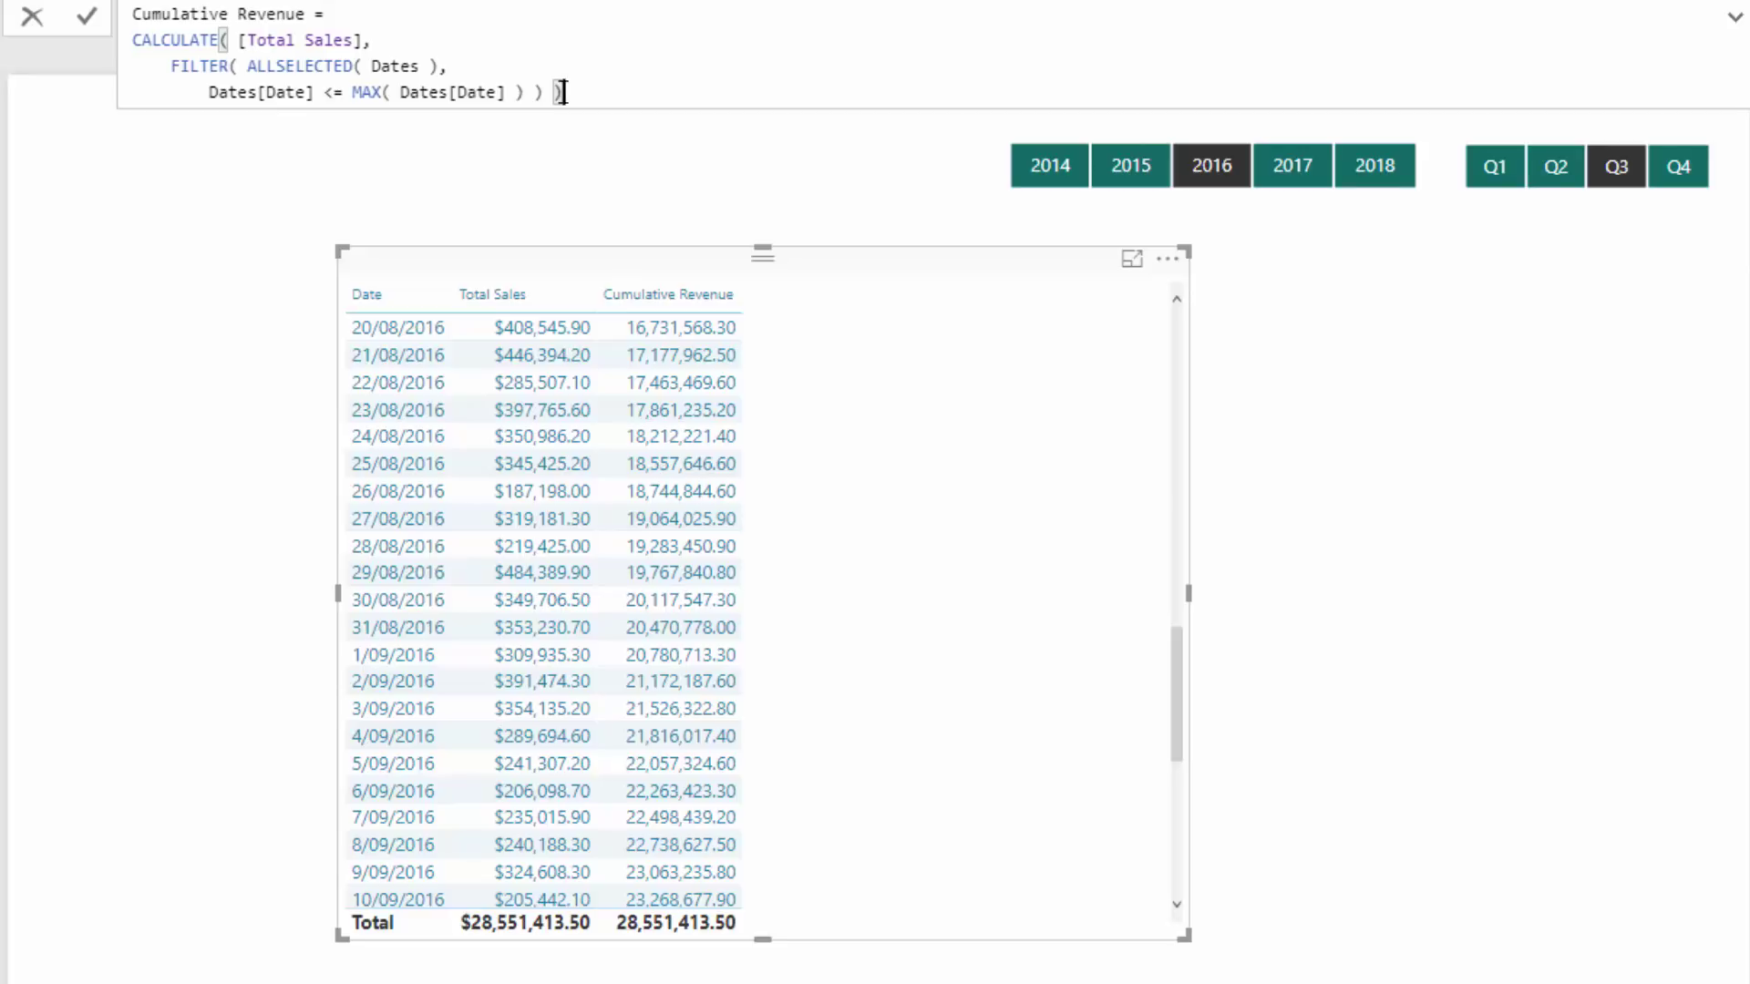
key(ctrl+a)
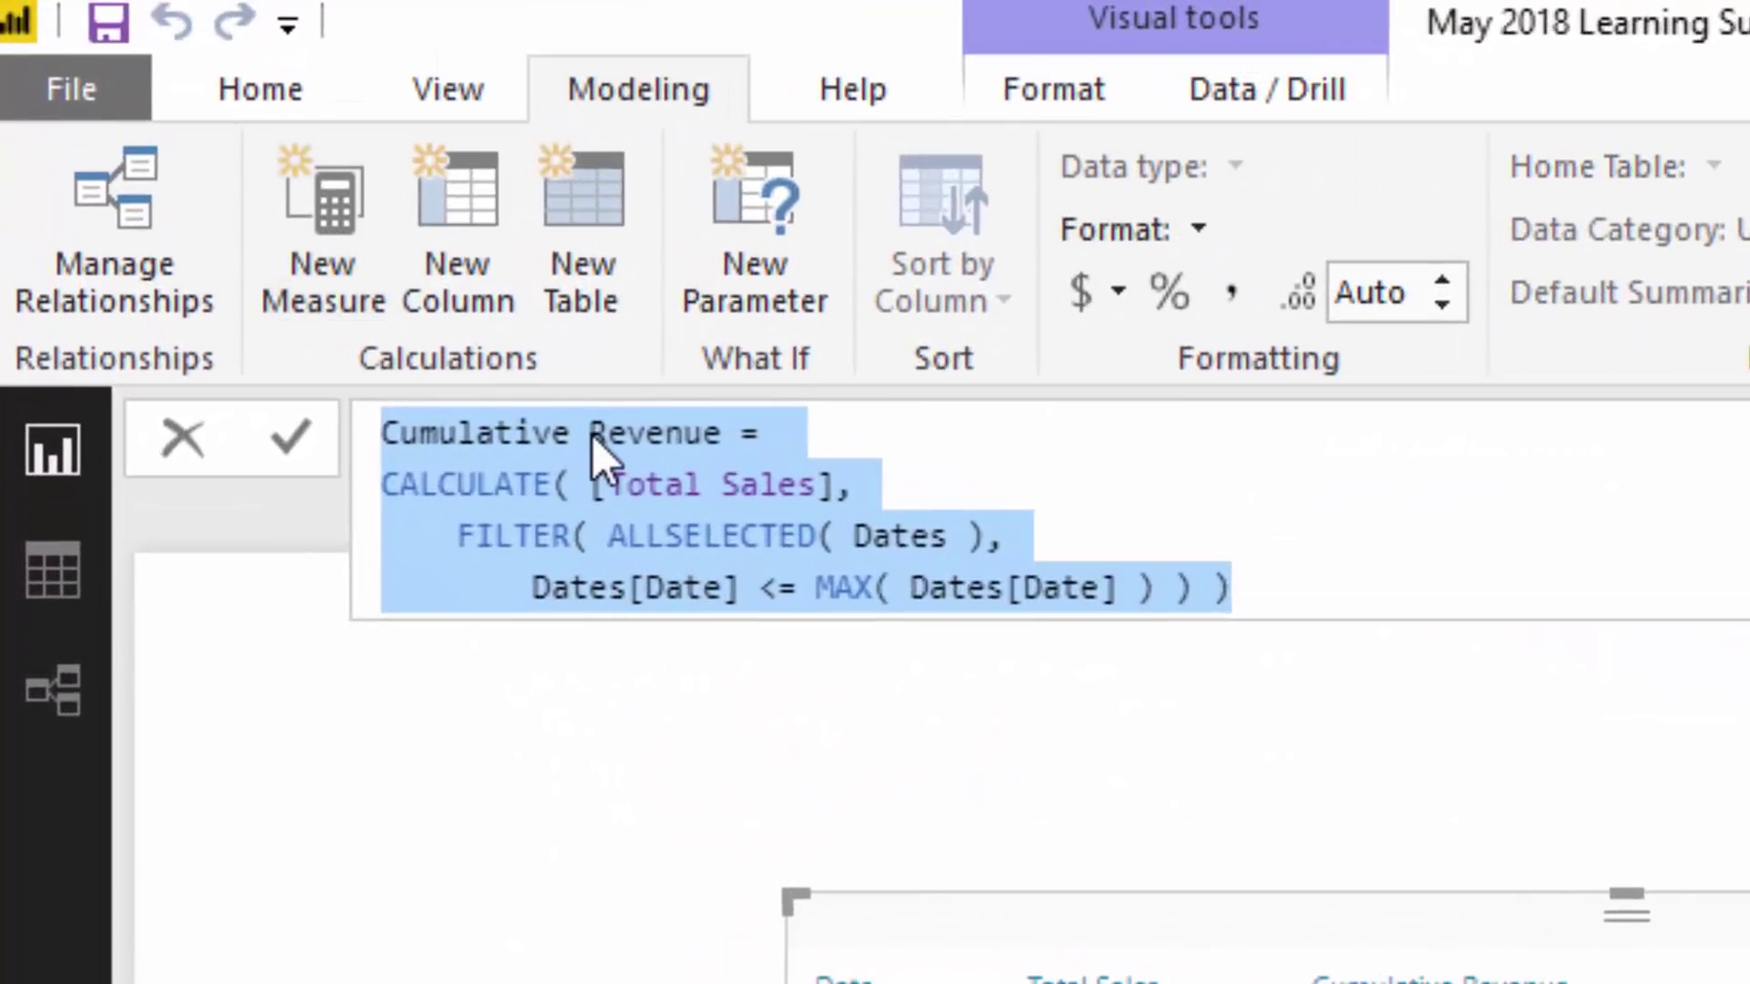
- Paste the Cumulative Revenue formula into a new measure and replace [Total Sales] with [Total Profits]
text(Cumulative Revenue = CALCULATE( [Total Sales],     FILTER( ALLSELECTED( Dates ),         Dates[Date] <= MAX( Dates[Date] ) ) ))
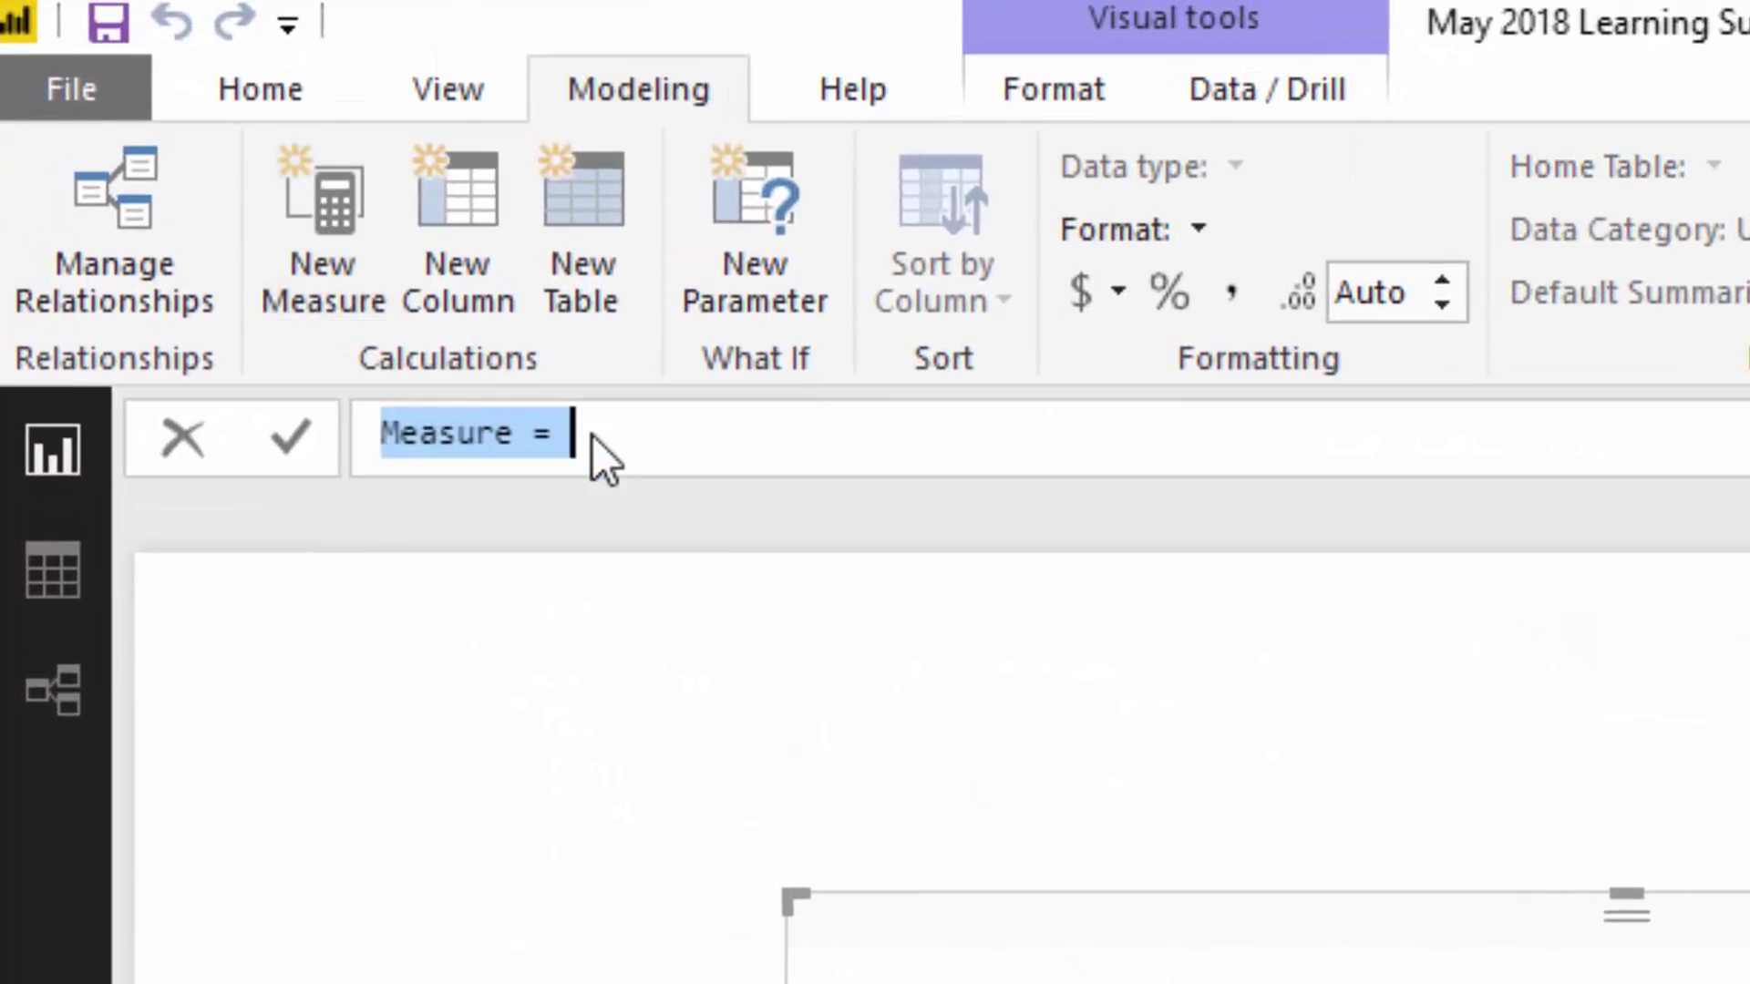
click(836, 483)
drag(837, 483, 595, 492)
text(Total)
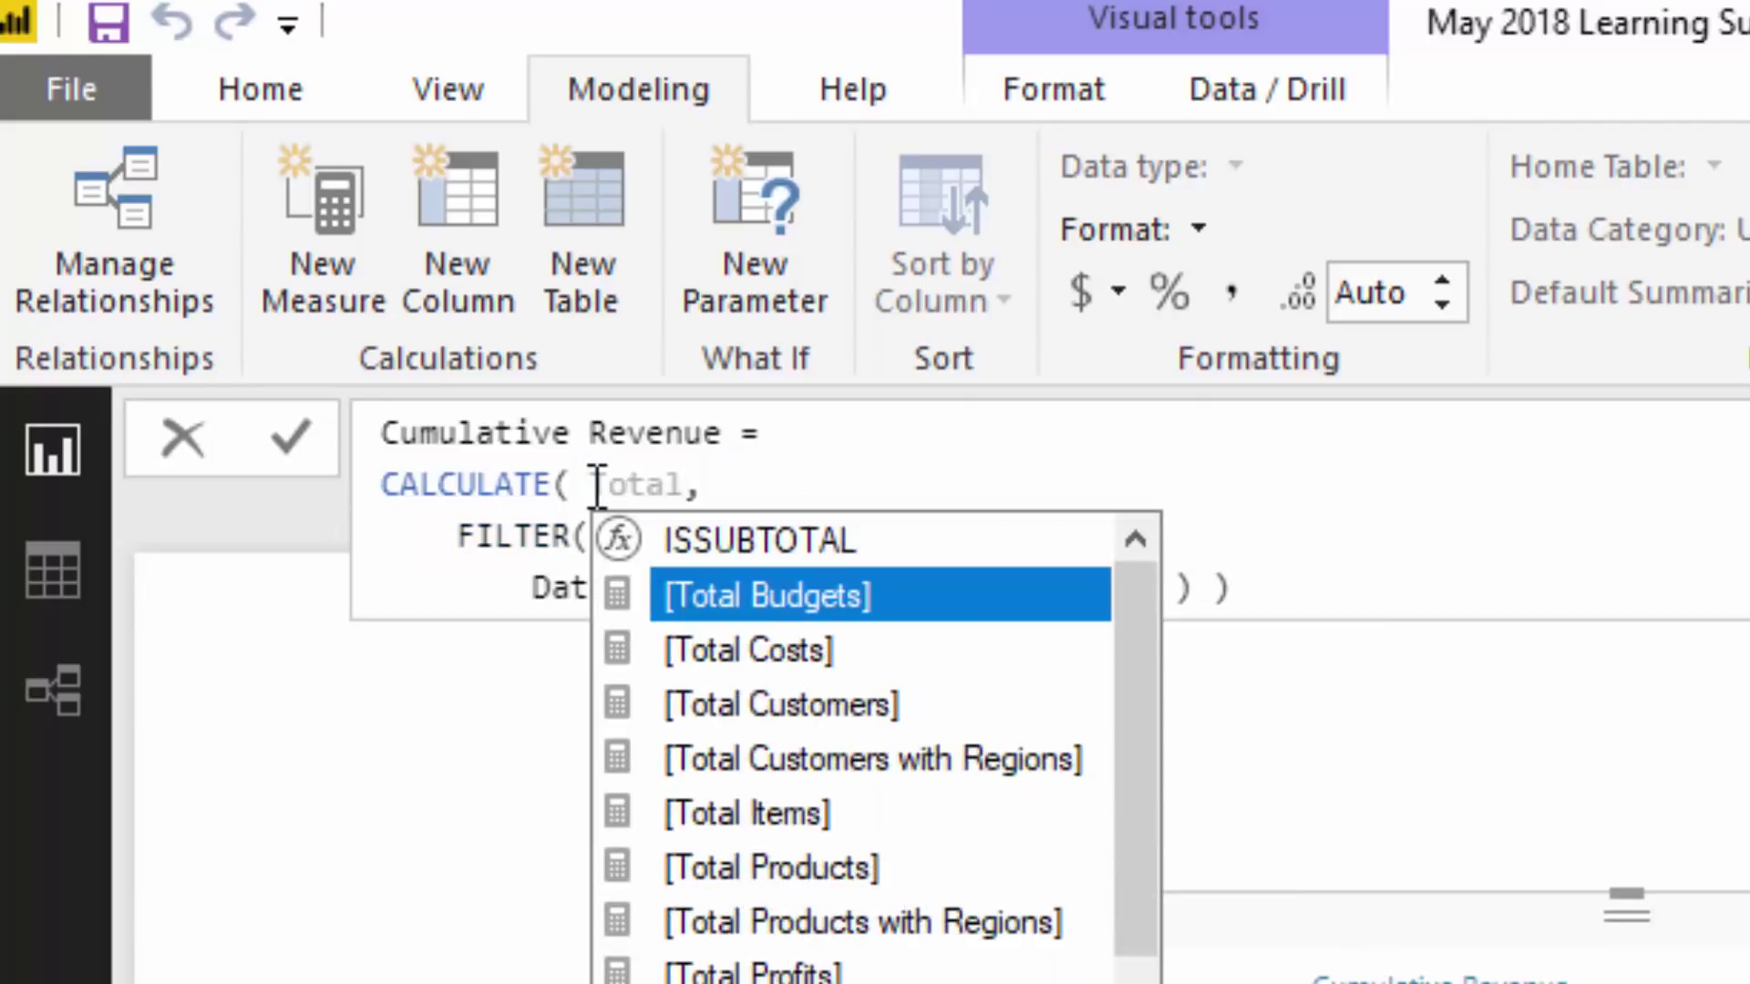
key(Down)
key(Down)
key(Down)
key(Down)
key(Down)
key(Down)
key(Down)
key(Tab)
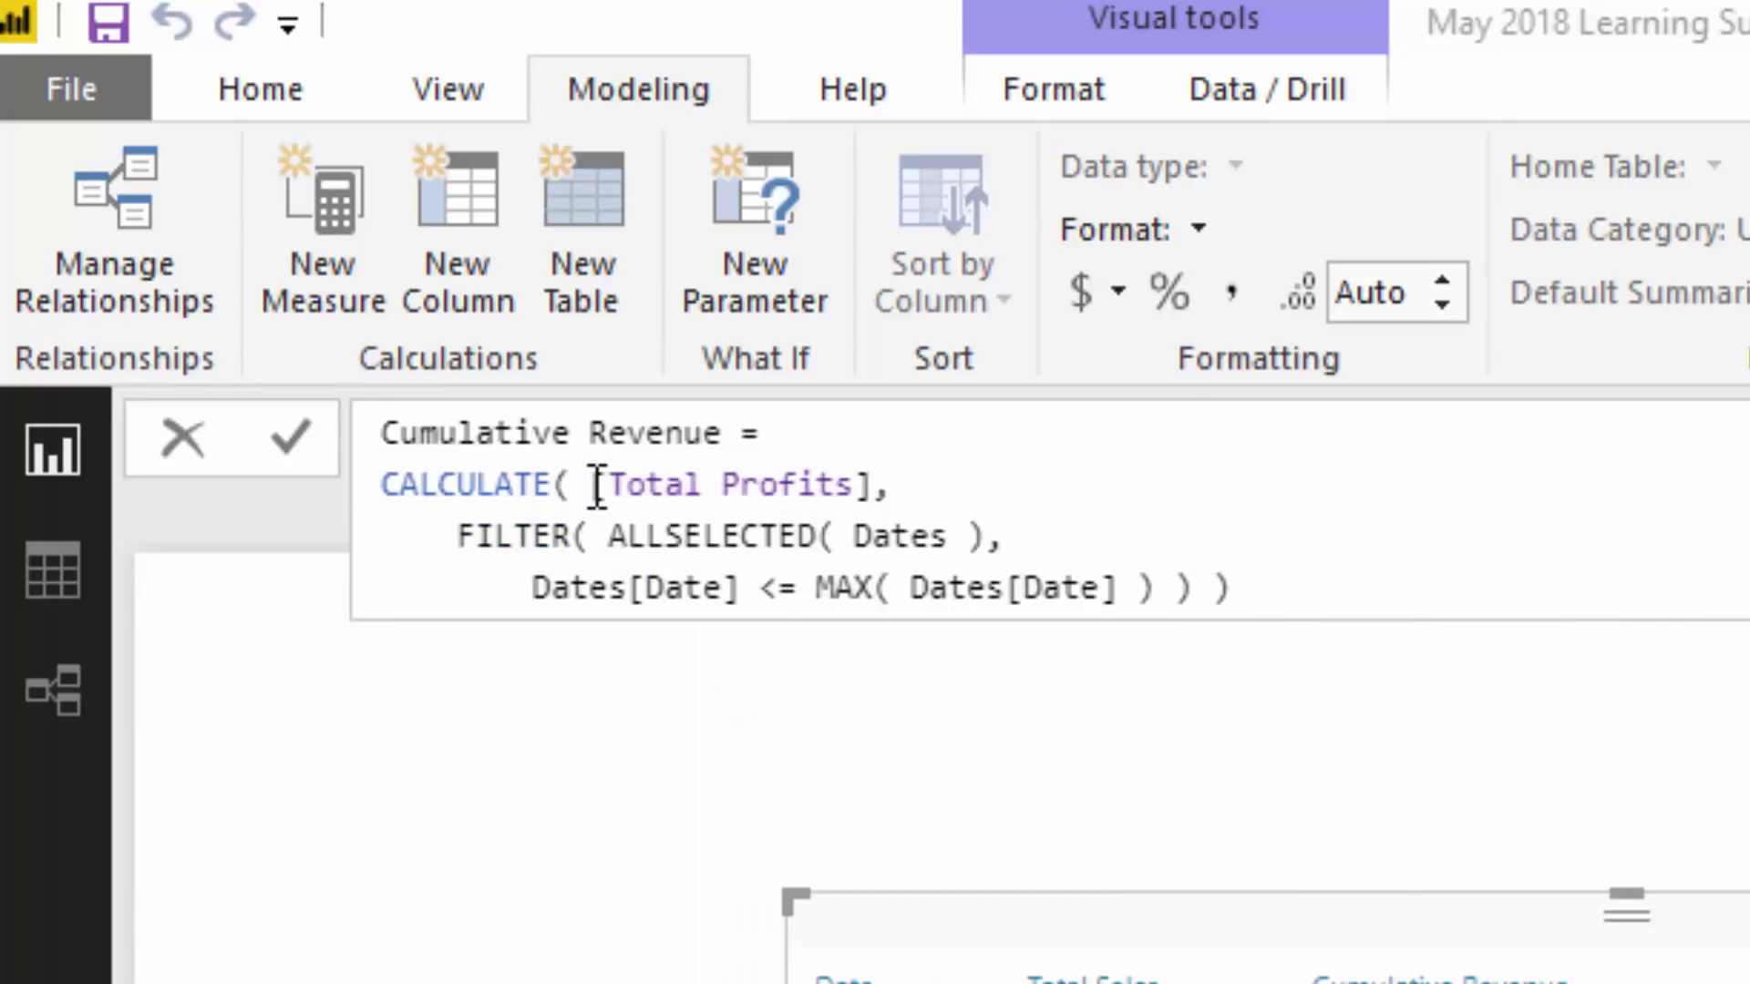
key(Return)
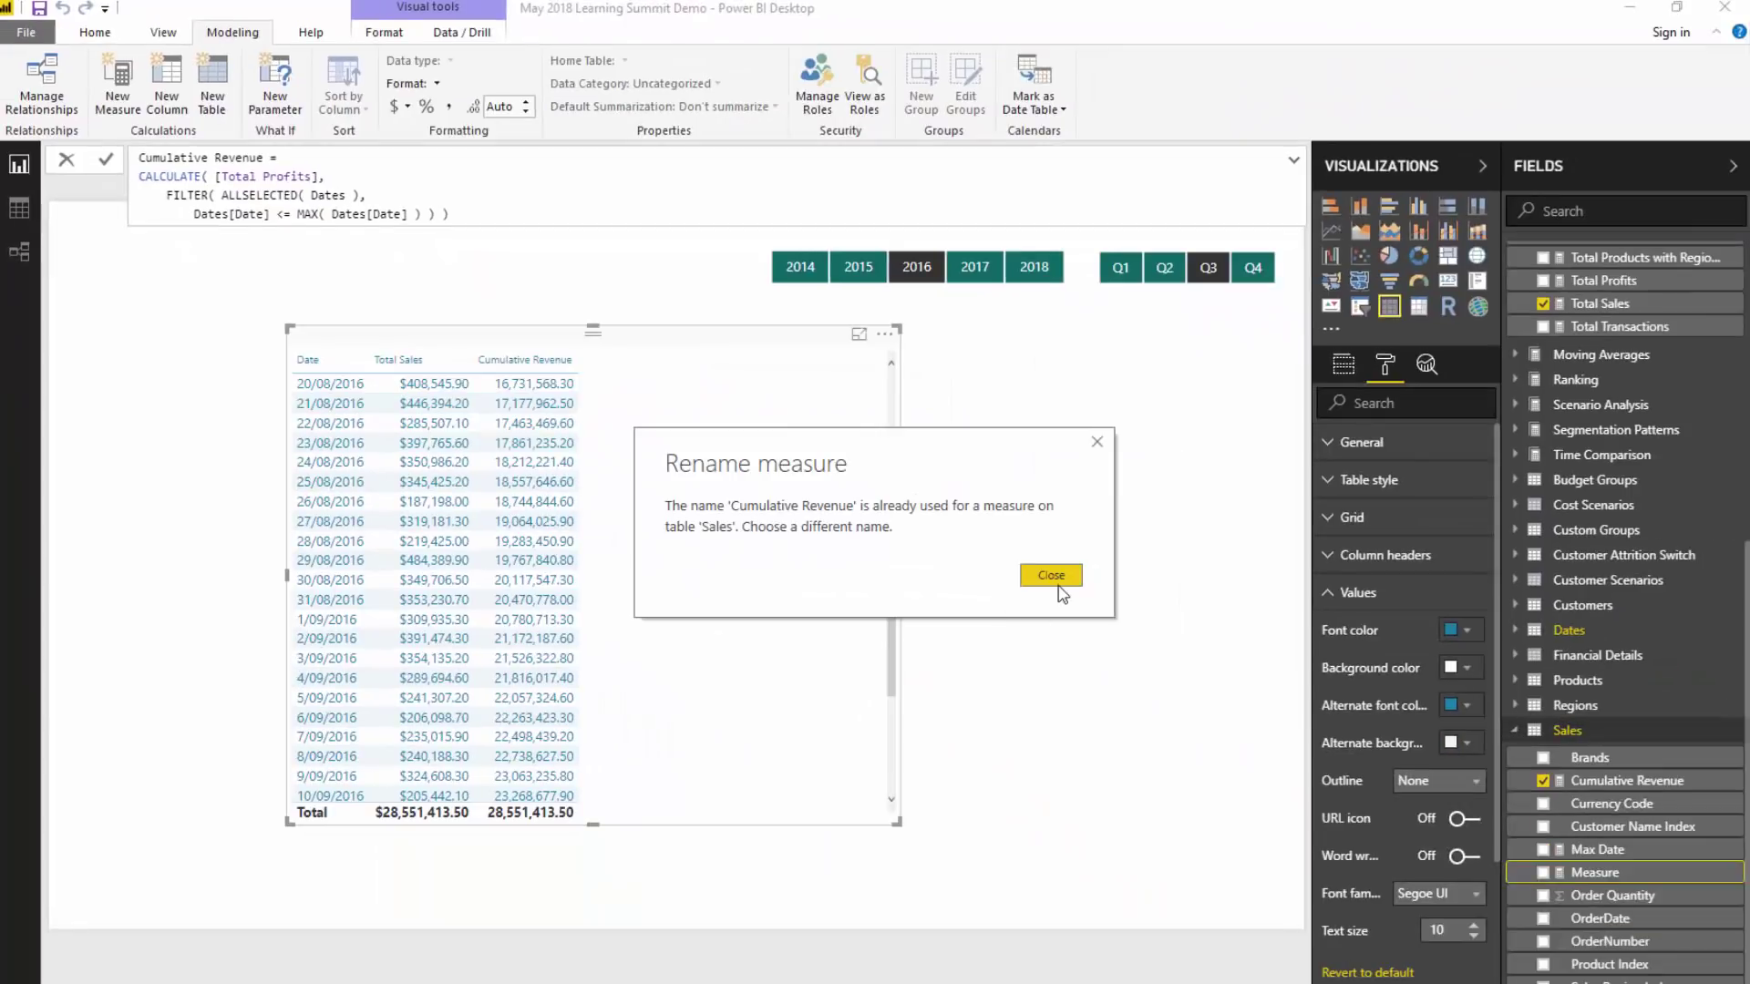
click(1295, 708)
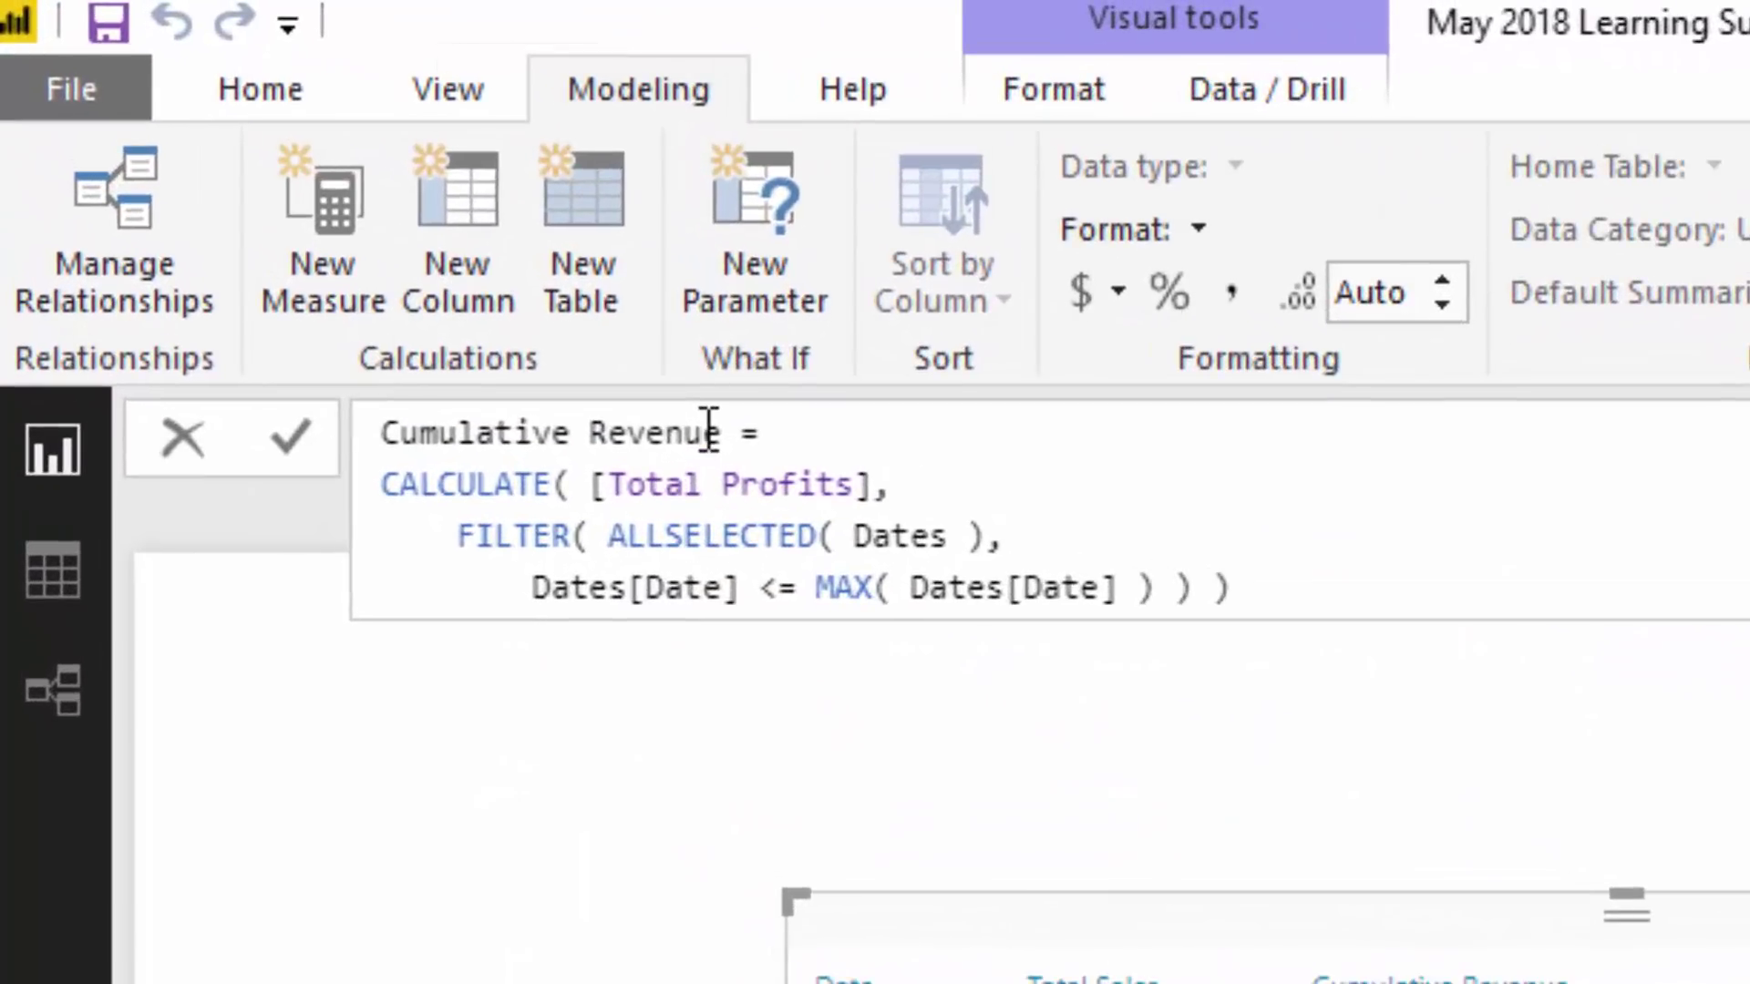
- Rename the measure to Cumulative Profits, add it to the table, and copy its formula
double_click(711, 432)
text(Profits)
key(Return)
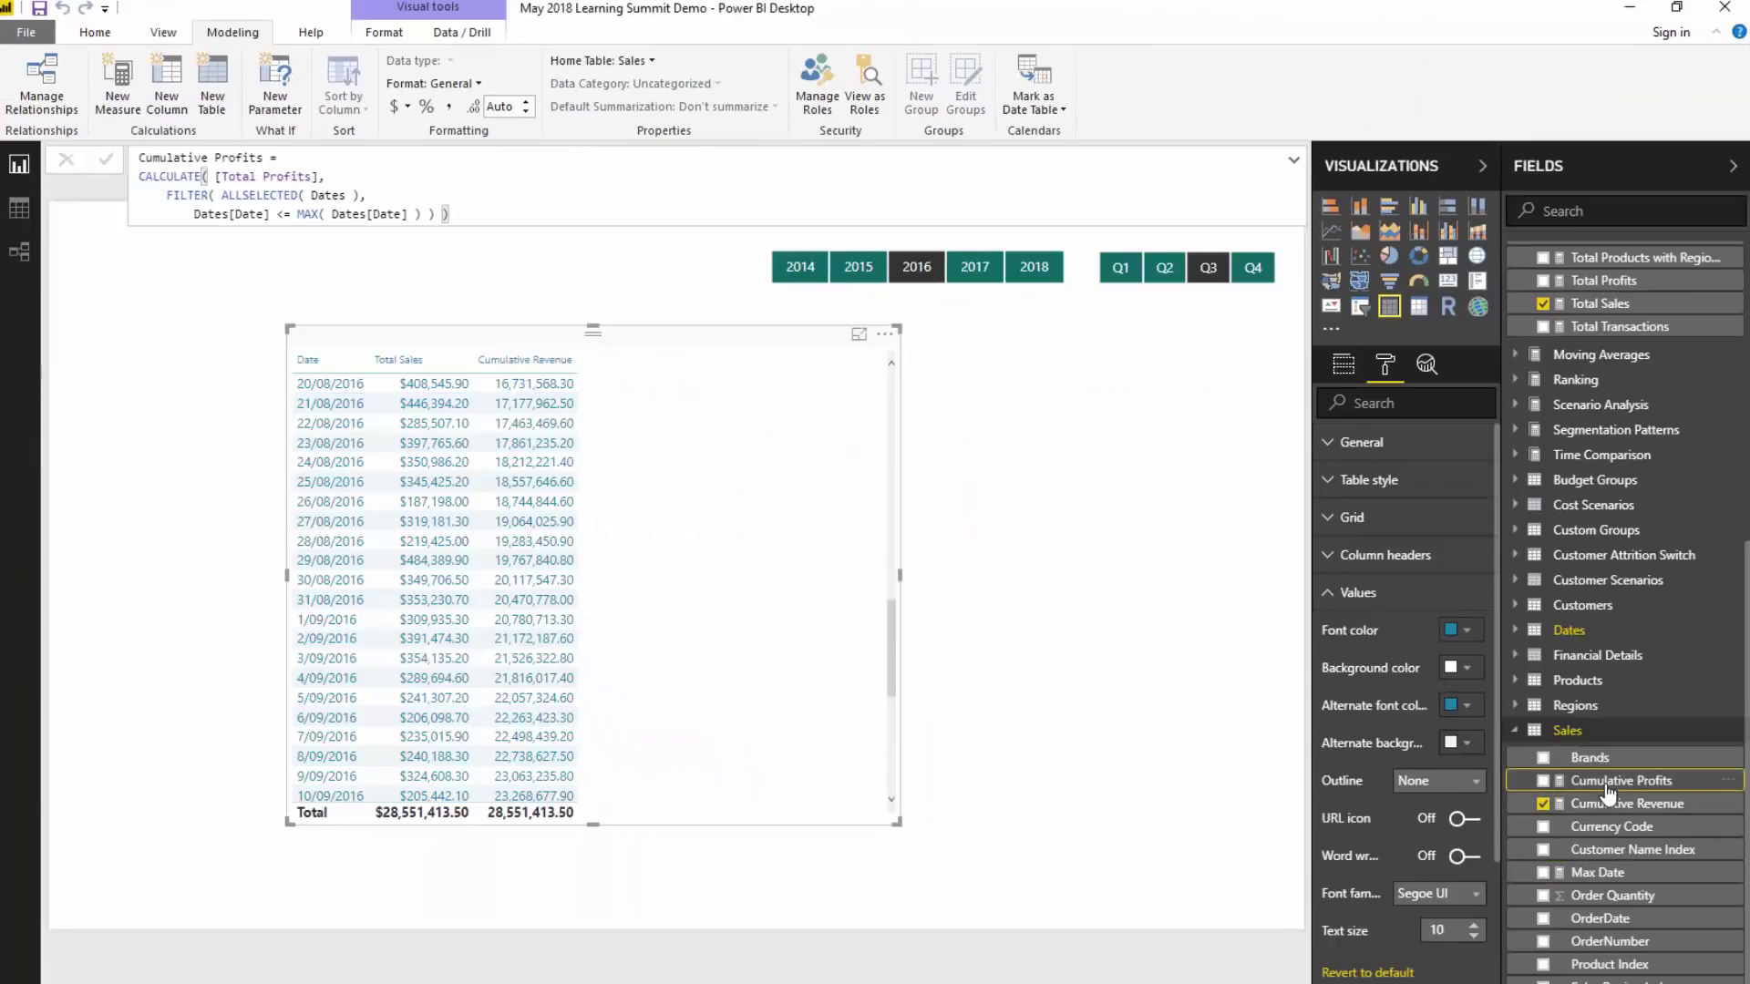
drag(1608, 795, 653, 616)
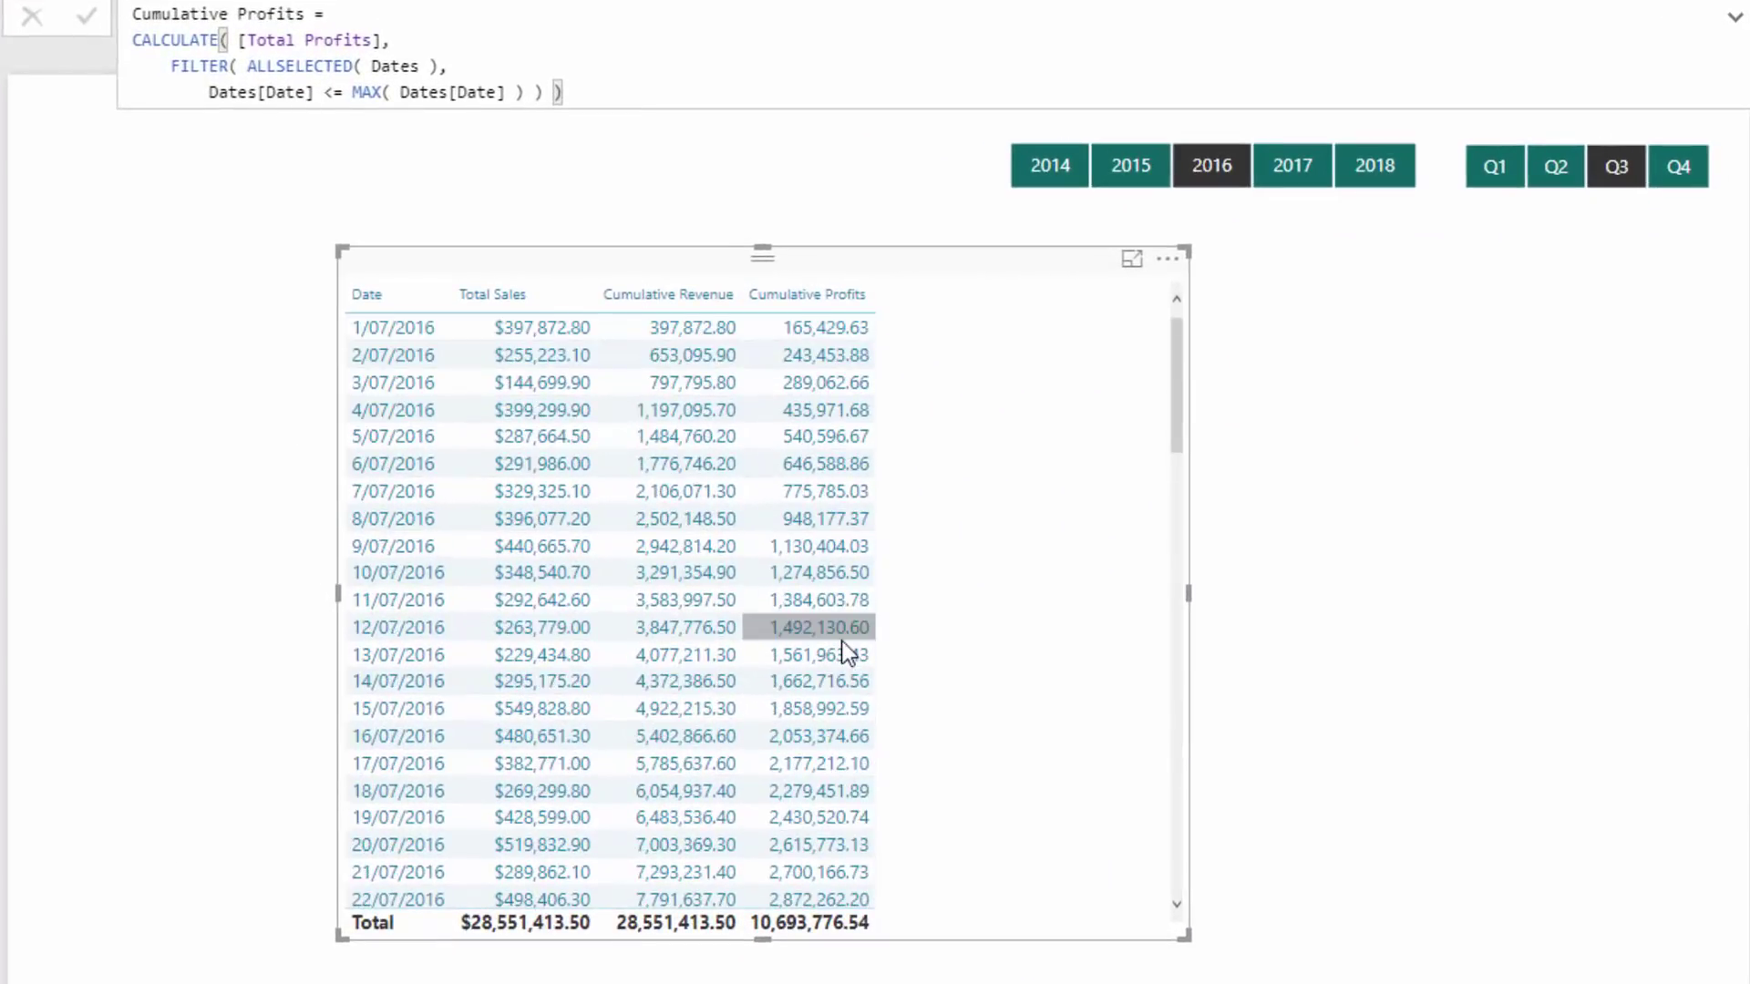
click(641, 98)
key(ctrl+a)
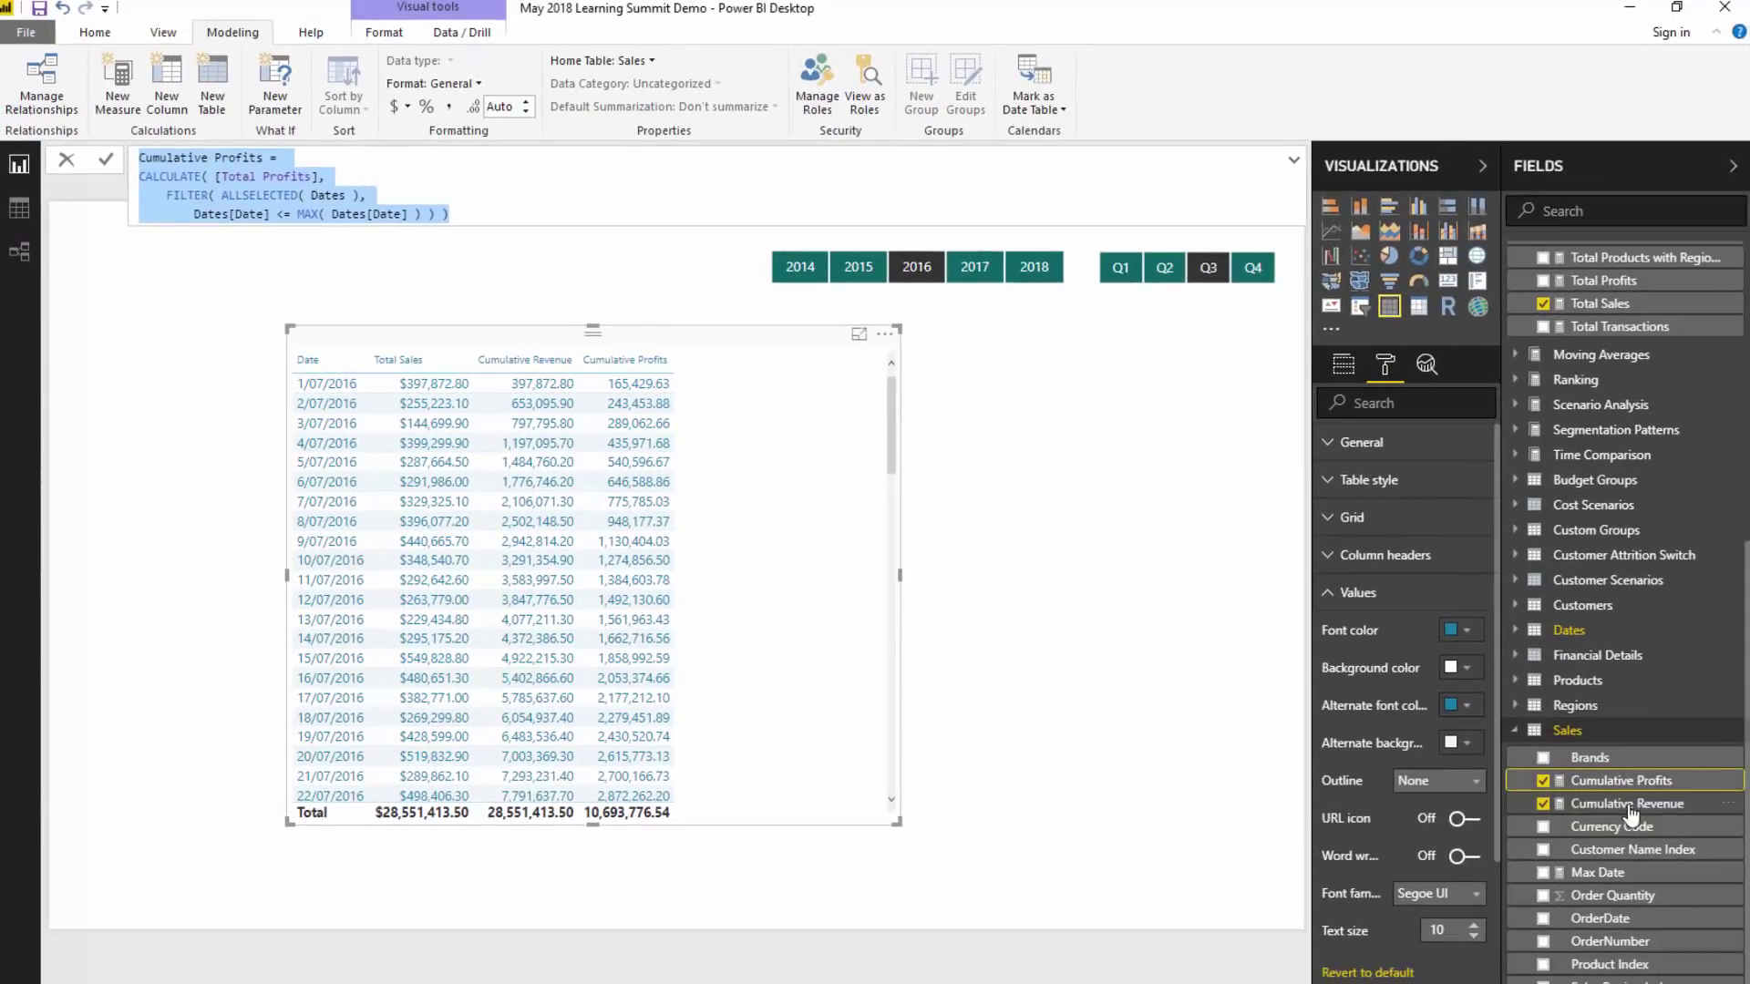
- Rename the pasted Cumulative Revenue measure to Cumulative Revenue LQ
click(1627, 803)
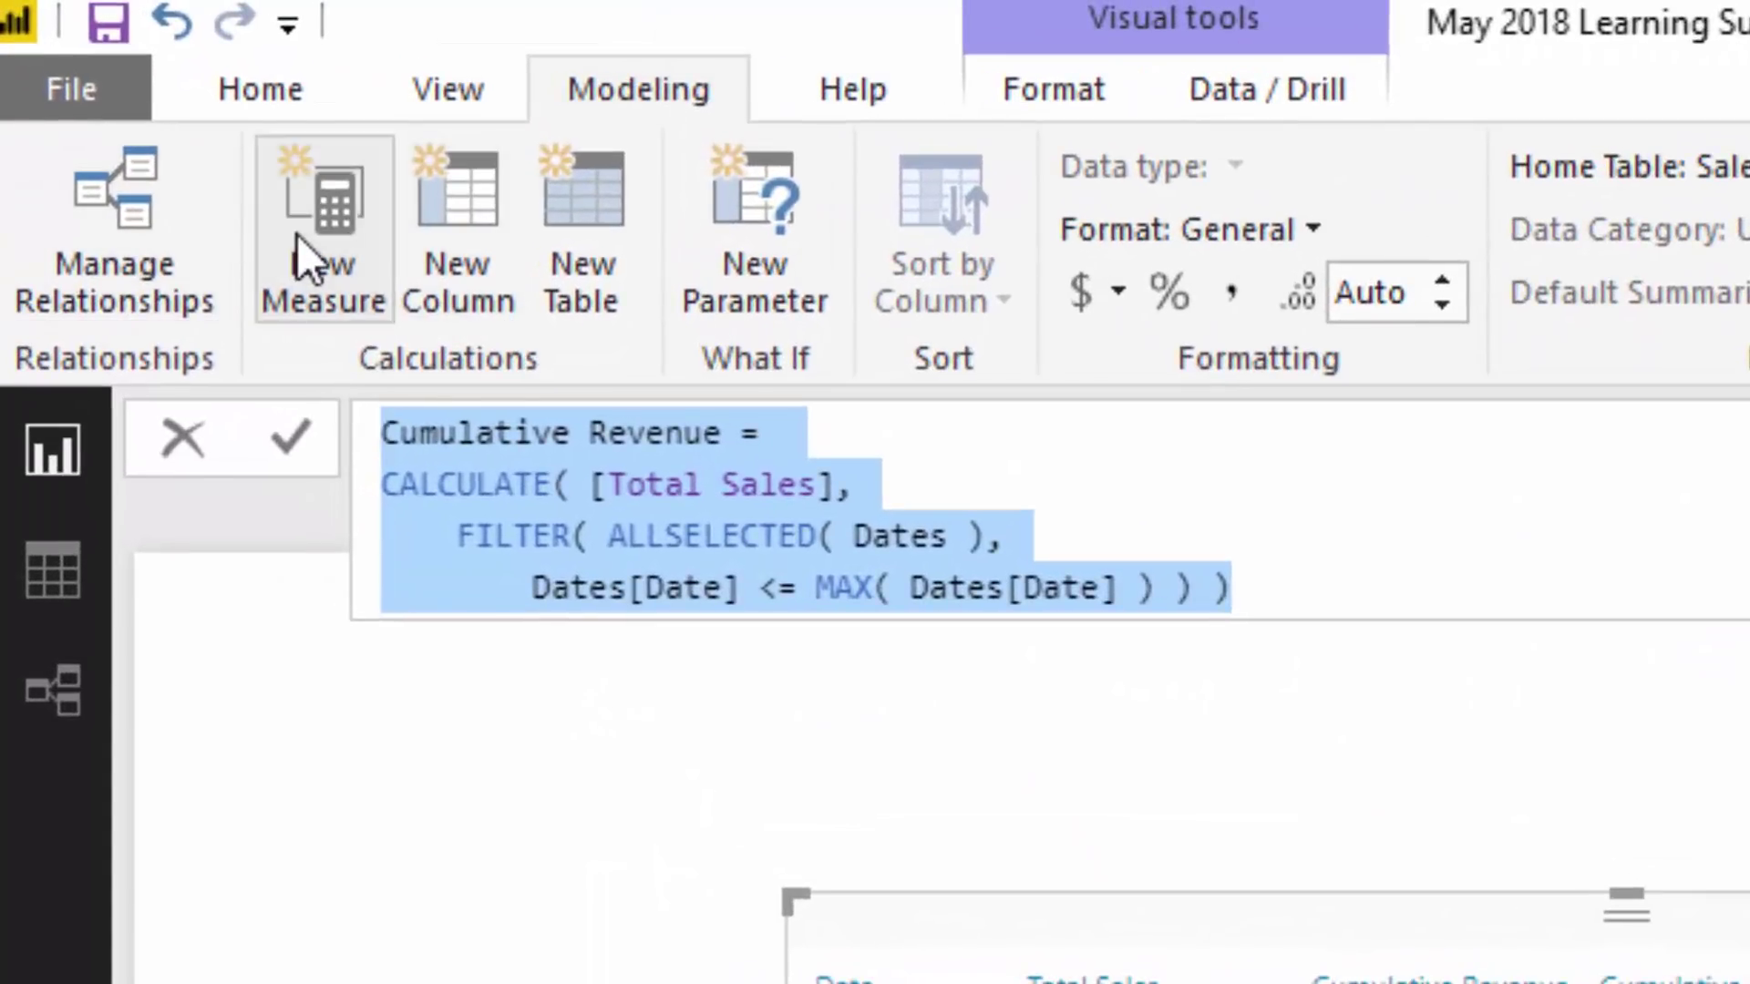
click(593, 469)
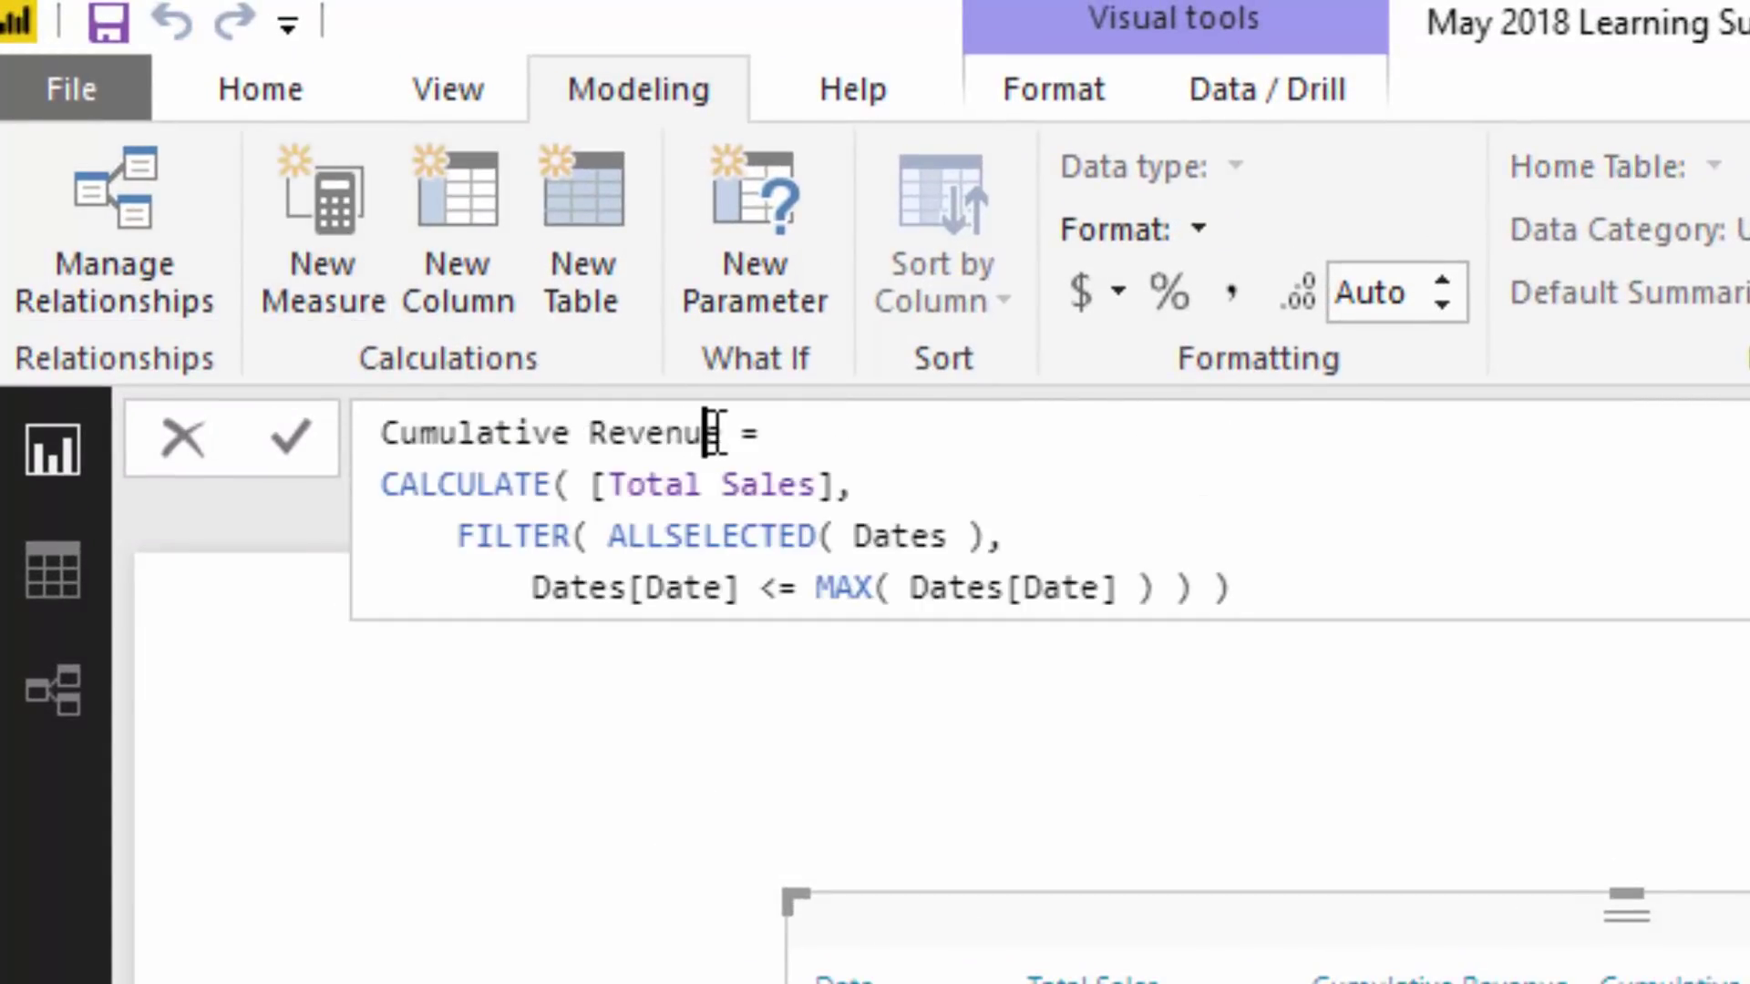
double_click(707, 434)
click(719, 432)
text(LQ)
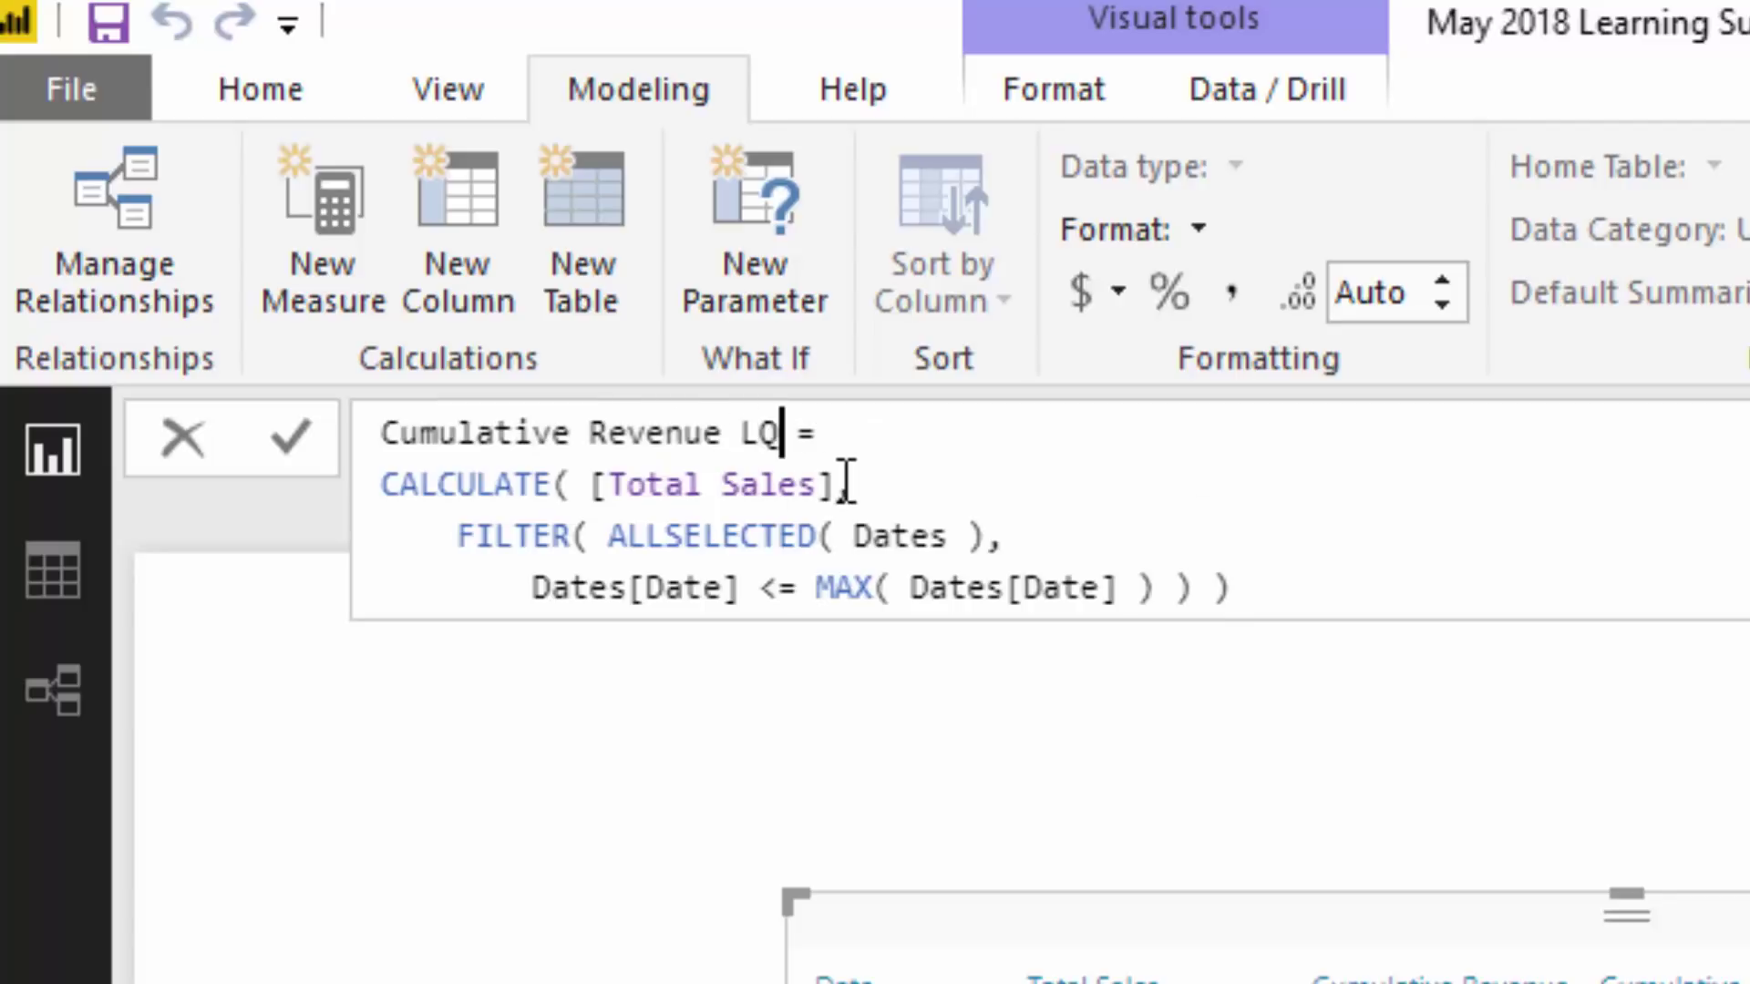
- Swap [Total Sales] for [Sales LQ] in the formula and add Cumulative Revenue LQ to the table
click(841, 485)
key(BackSpace)
key(BackSpace)
key(BackSpace)
key(BackSpace)
key(BackSpace)
key(BackSpace)
key(BackSpace)
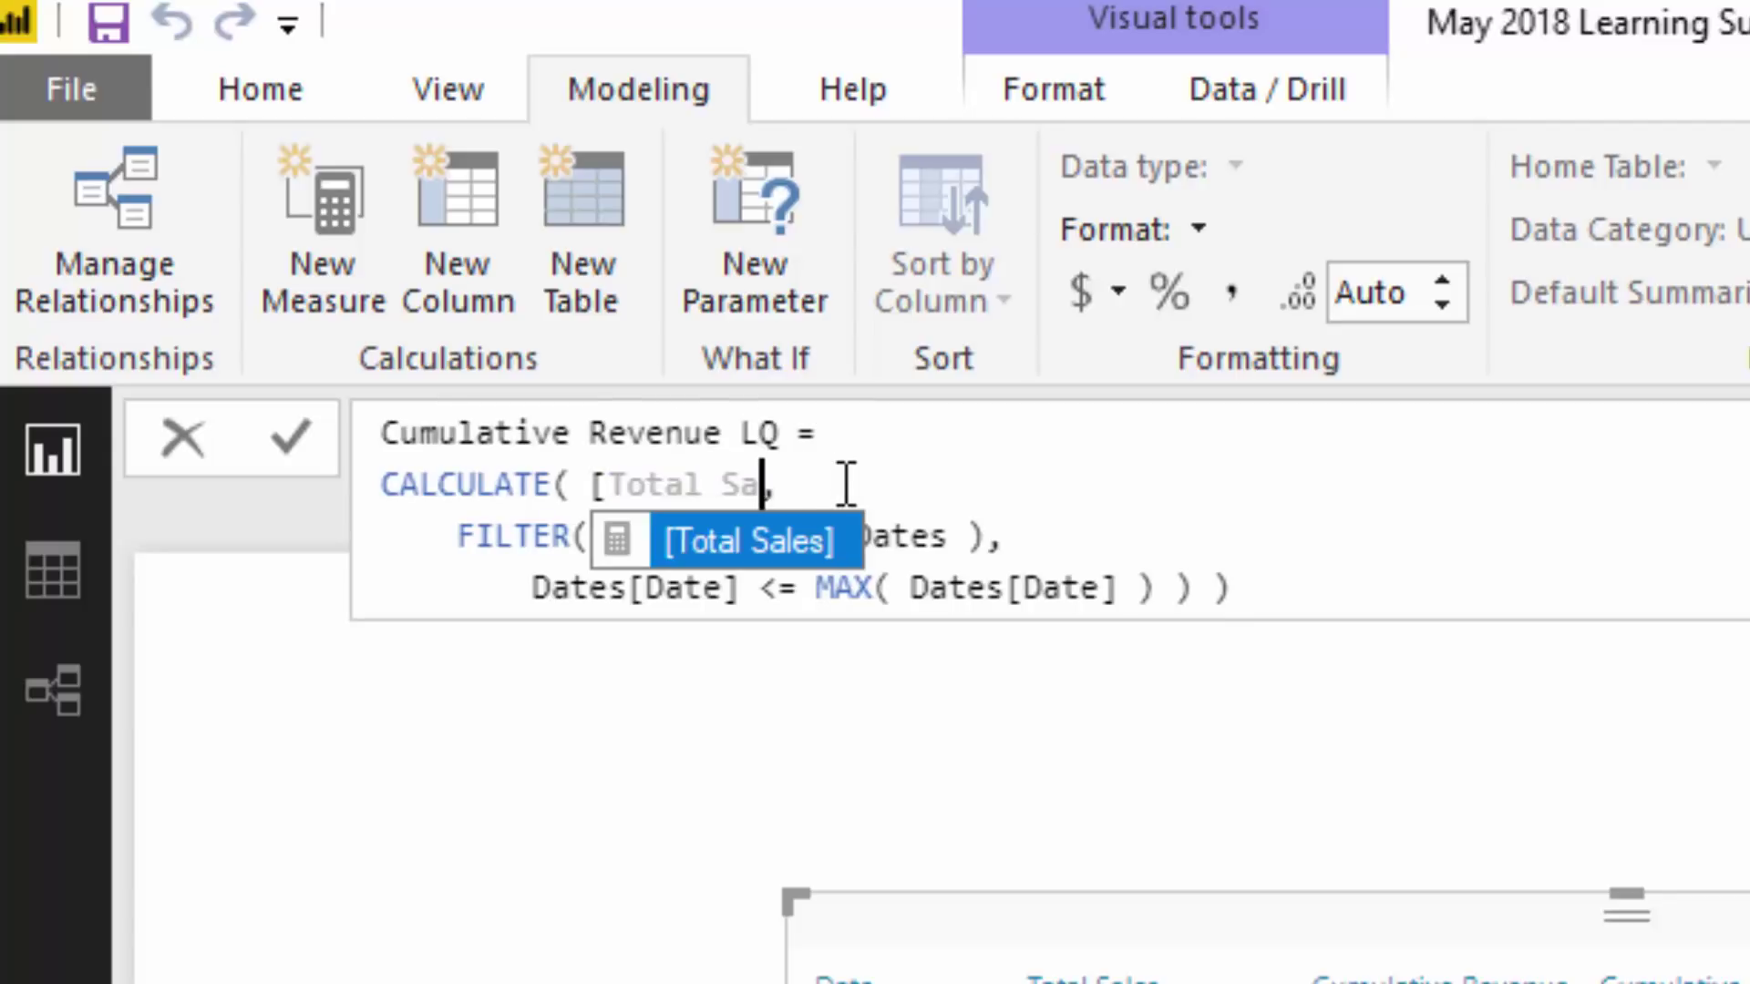
key(BackSpace)
key(BackSpace)
key(BackSpace)
key(BackSpace)
key(BackSpace)
key(BackSpace)
key(BackSpace)
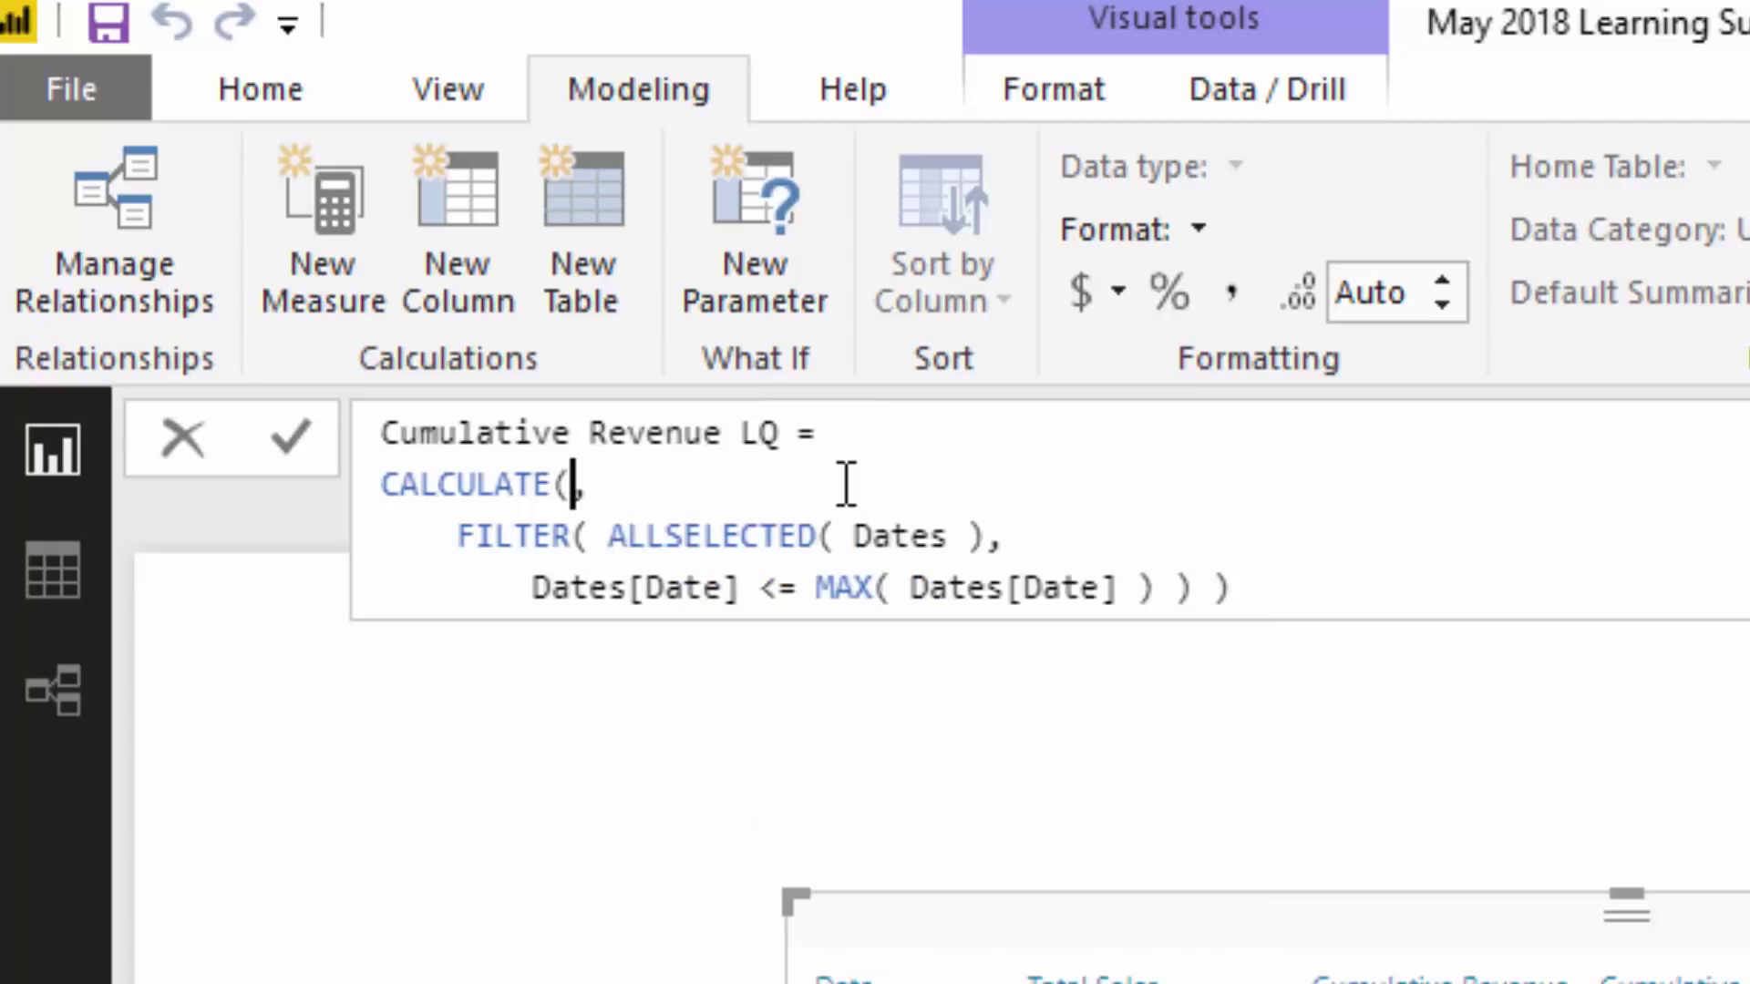
text(Sal)
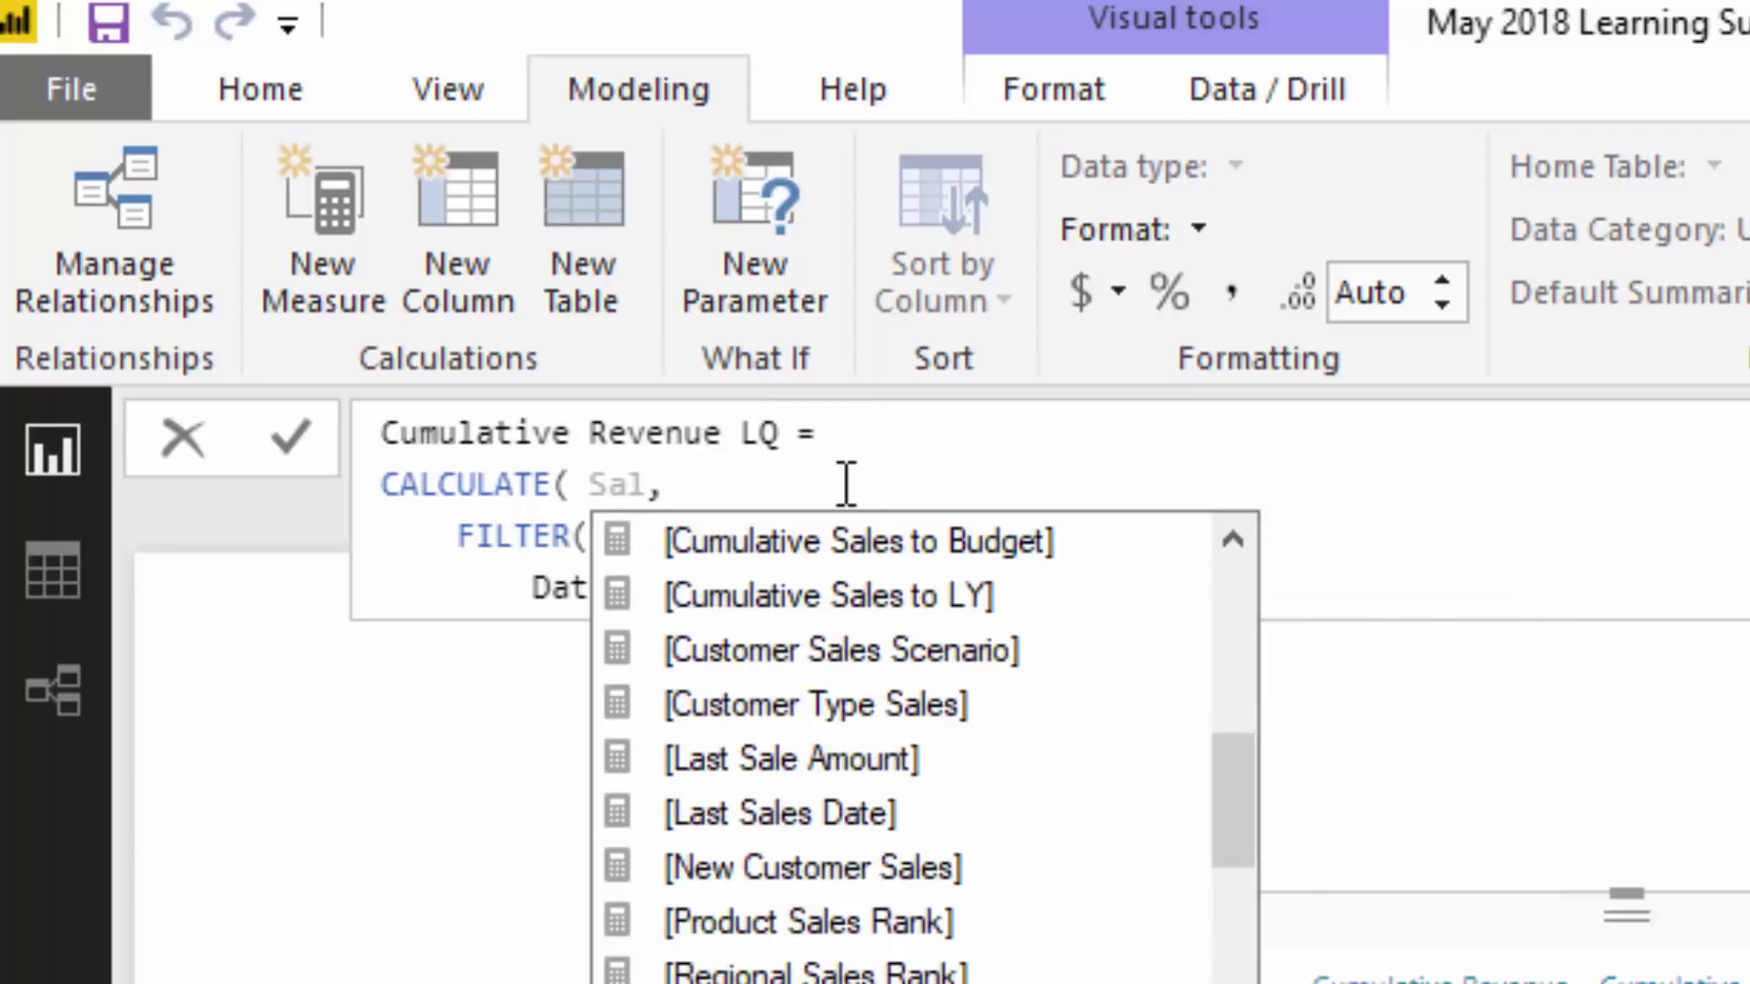
text(es)
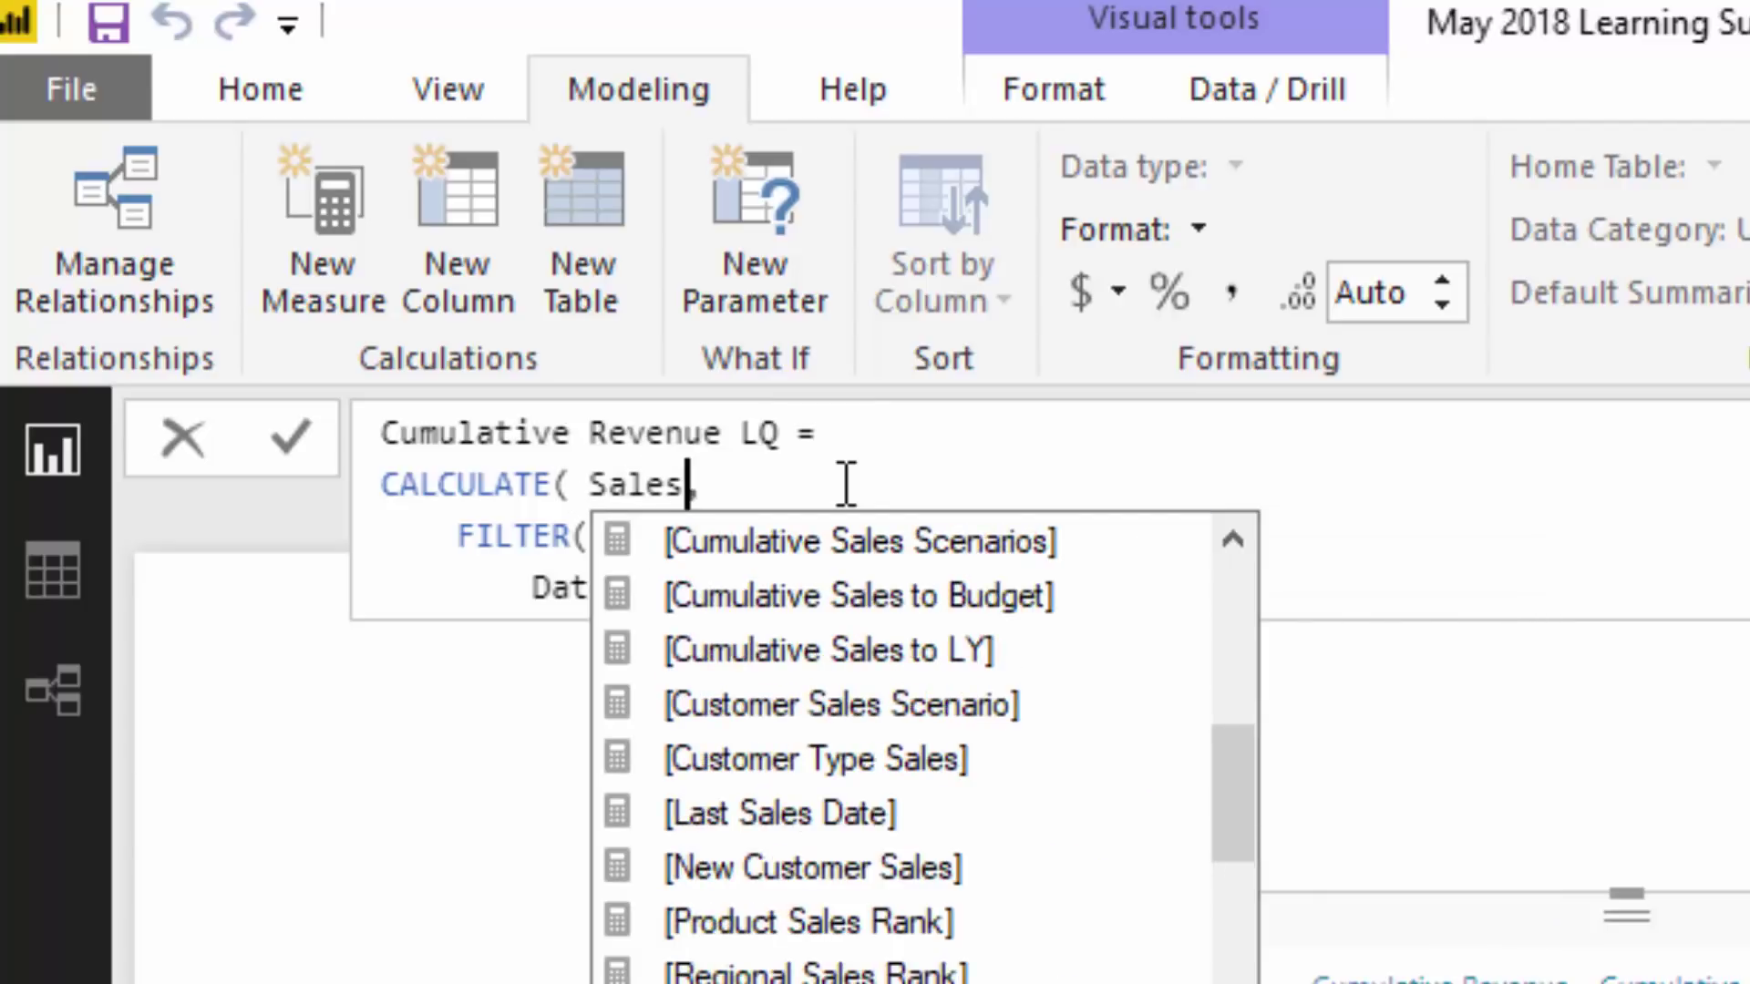
key(Down)
key(Down)
key(Down)
key(Down)
key(Down)
key(Down)
key(Down)
key(Down)
key(Down)
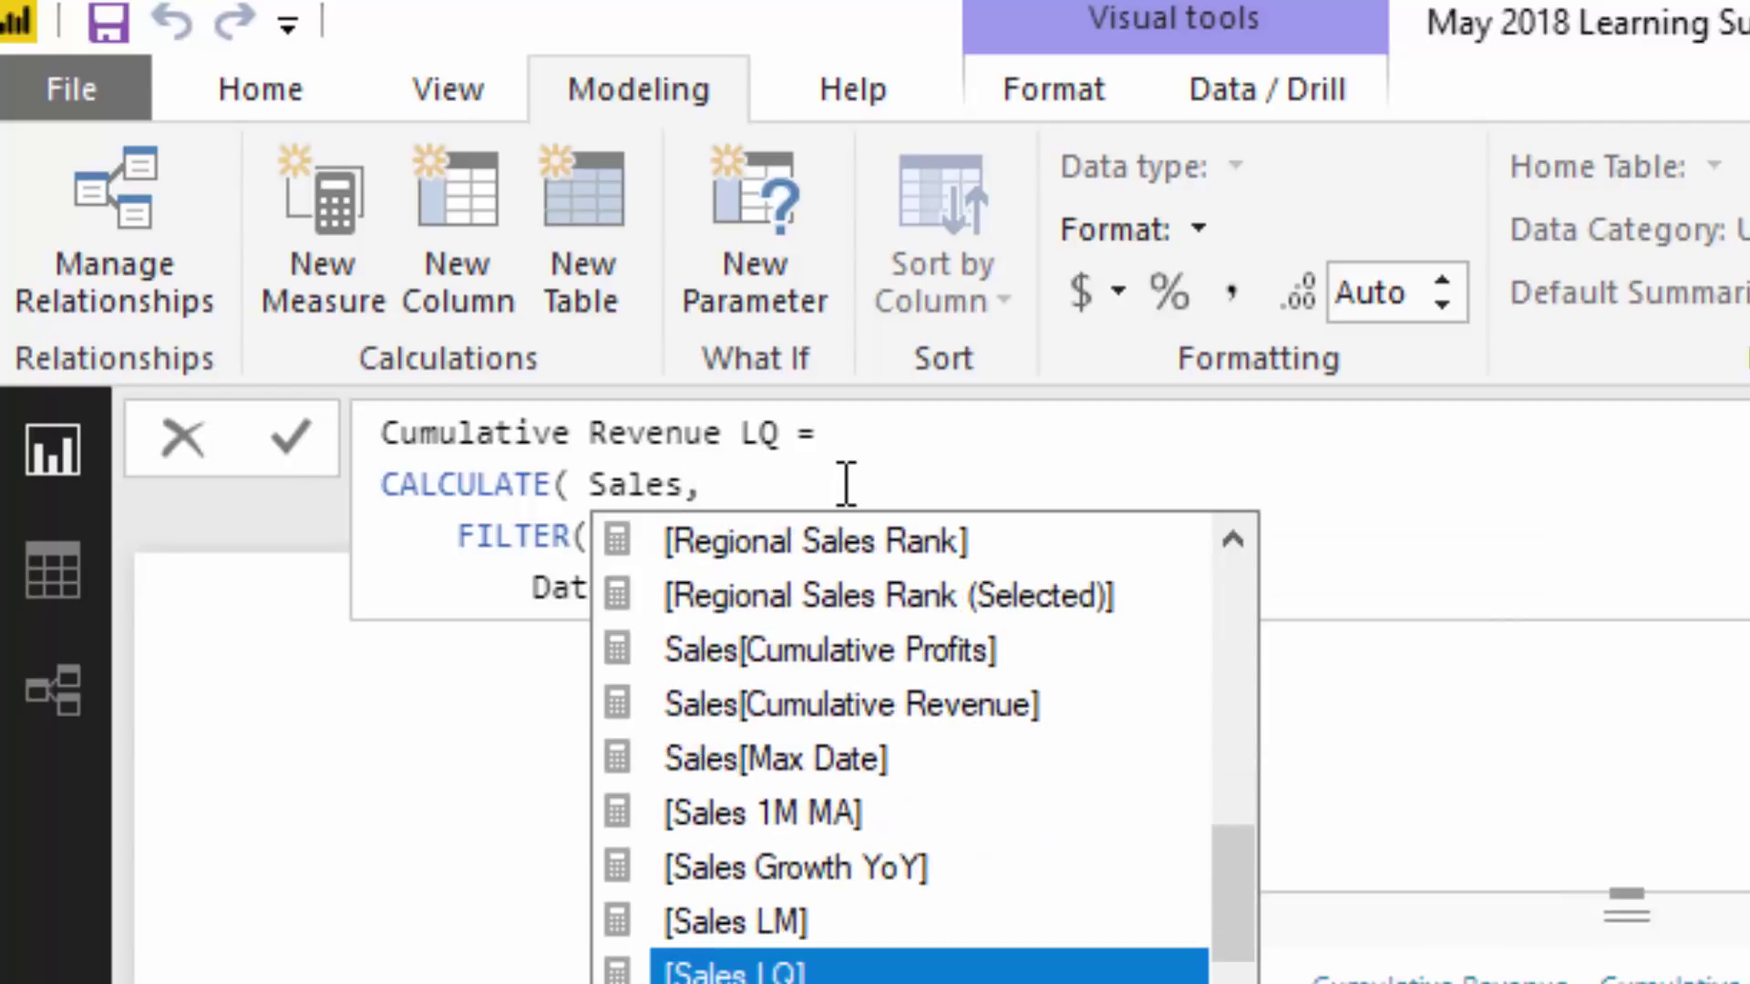
key(Tab)
key(Return)
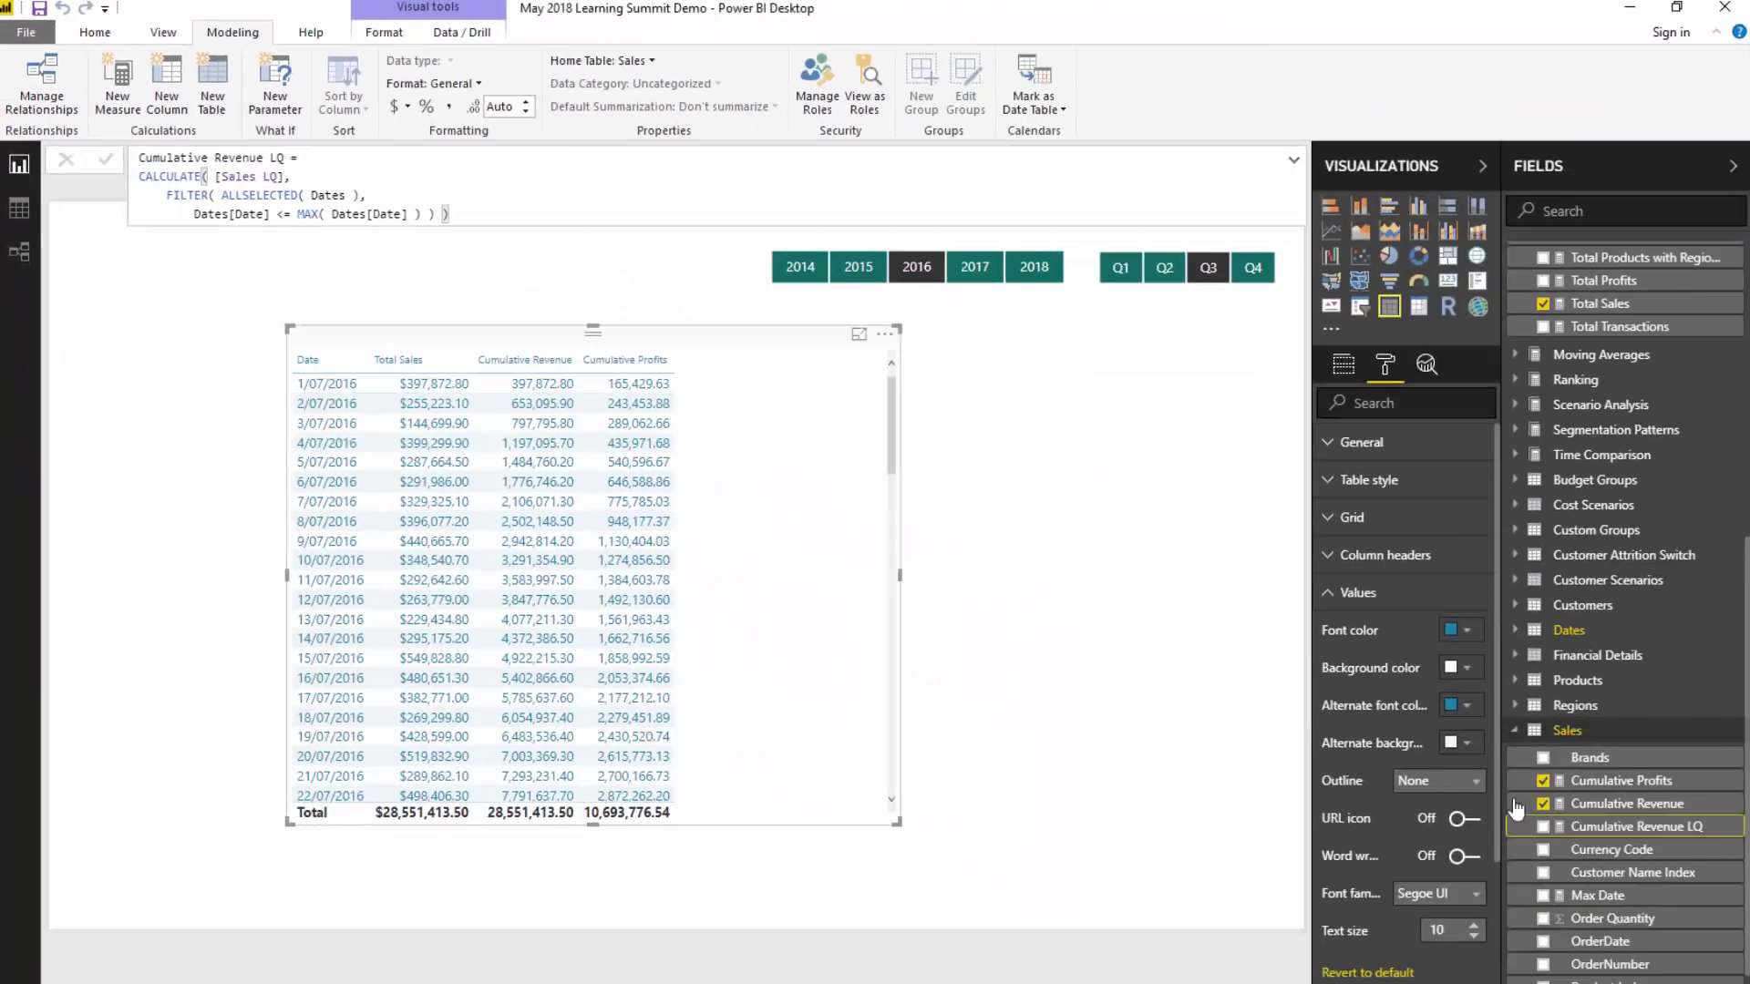
drag(1517, 808, 726, 536)
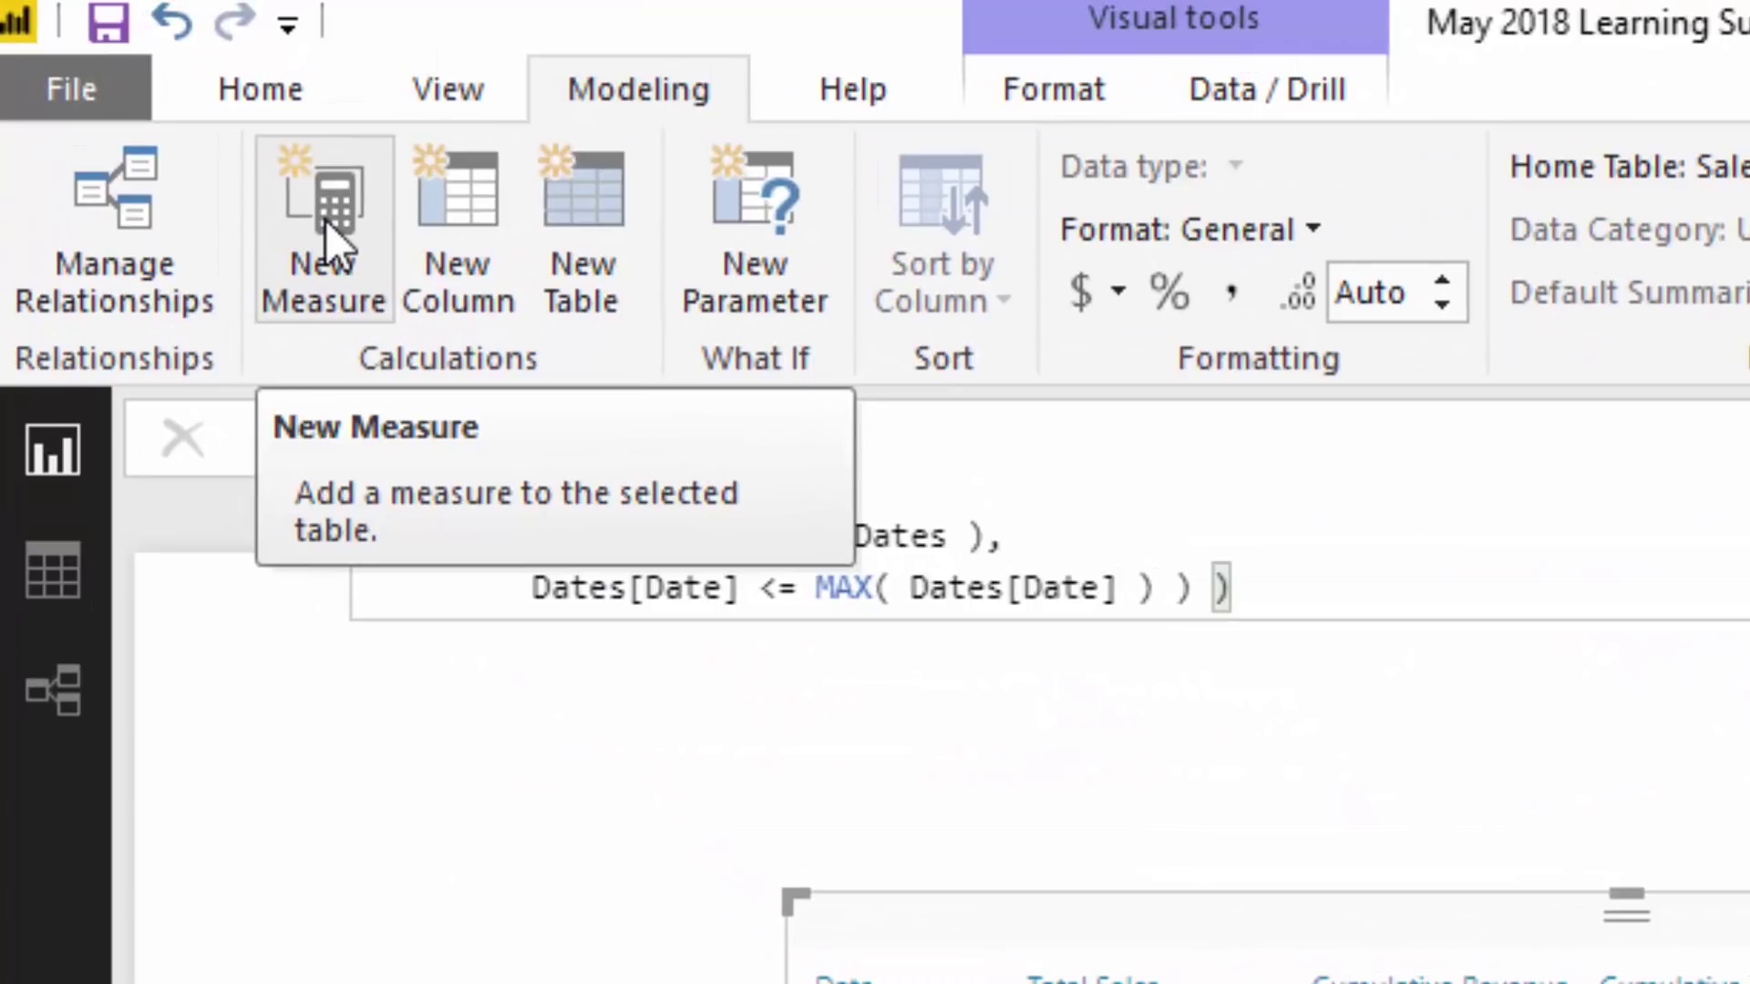
- Create the measure Revenue Diff per Quarter = [Cumulative Revenue] - [Cumulative Revenue LQ]
click(327, 221)
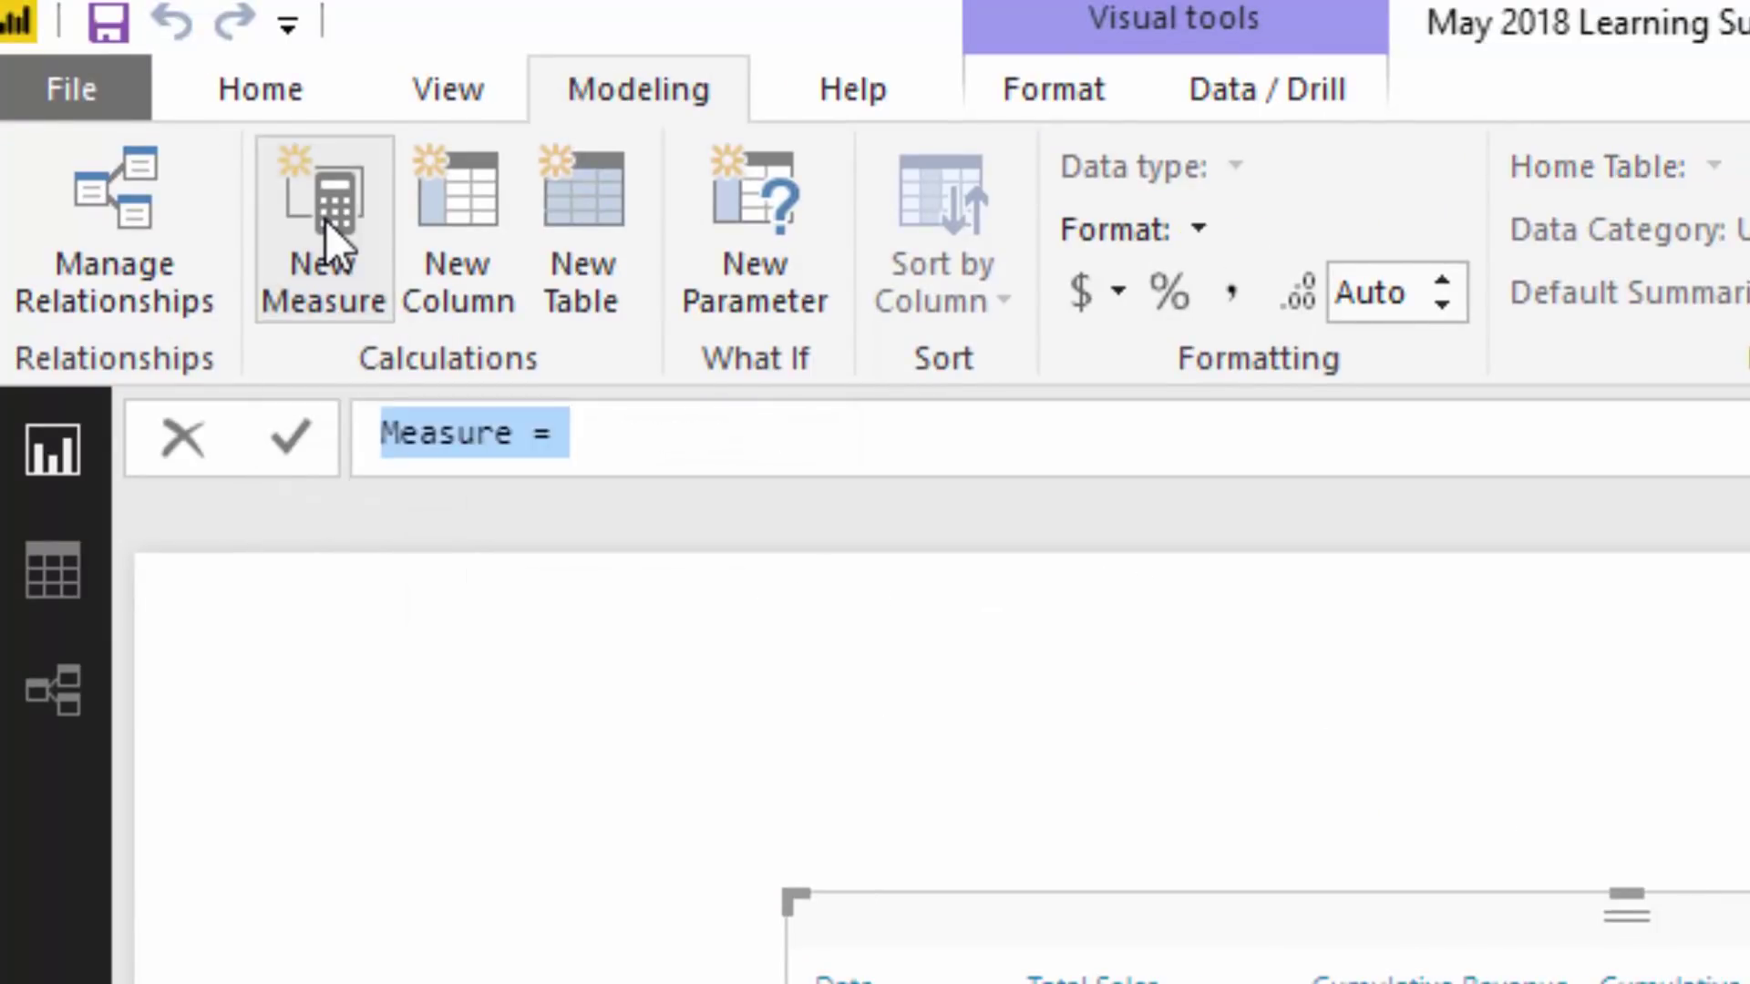
text(Revnue)
key(BackSpace)
key(BackSpace)
key(BackSpace)
text(enue Di)
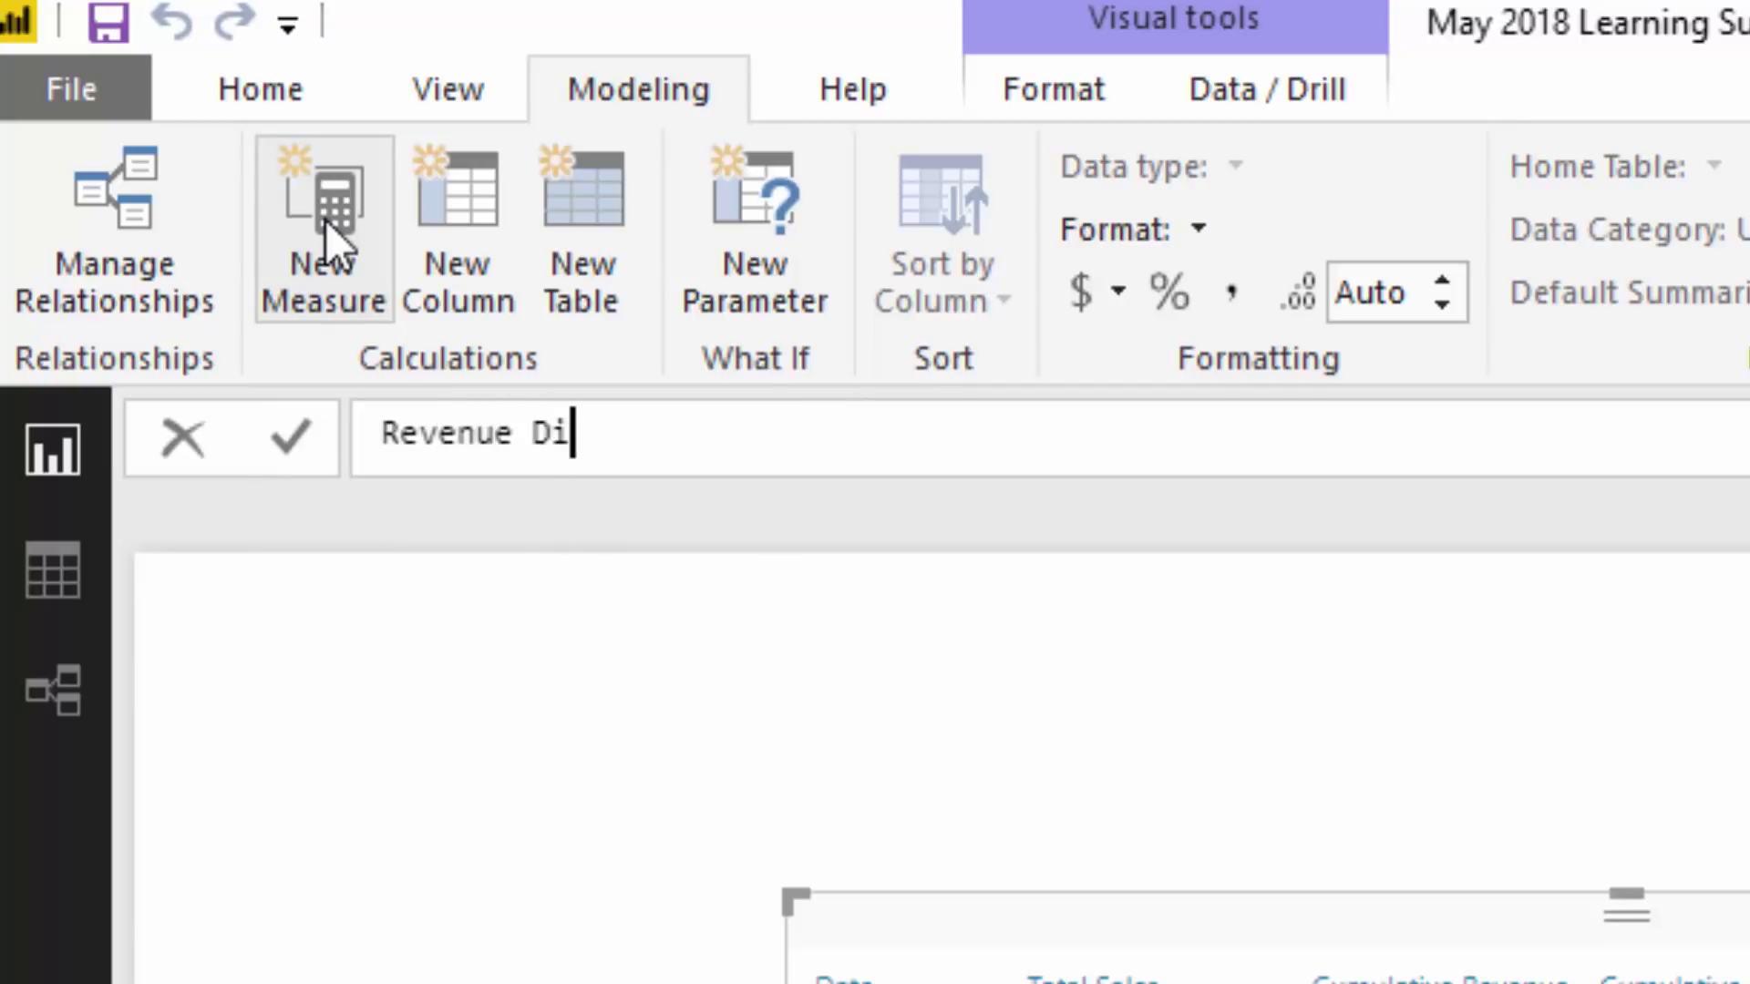
text(ff per Qu)
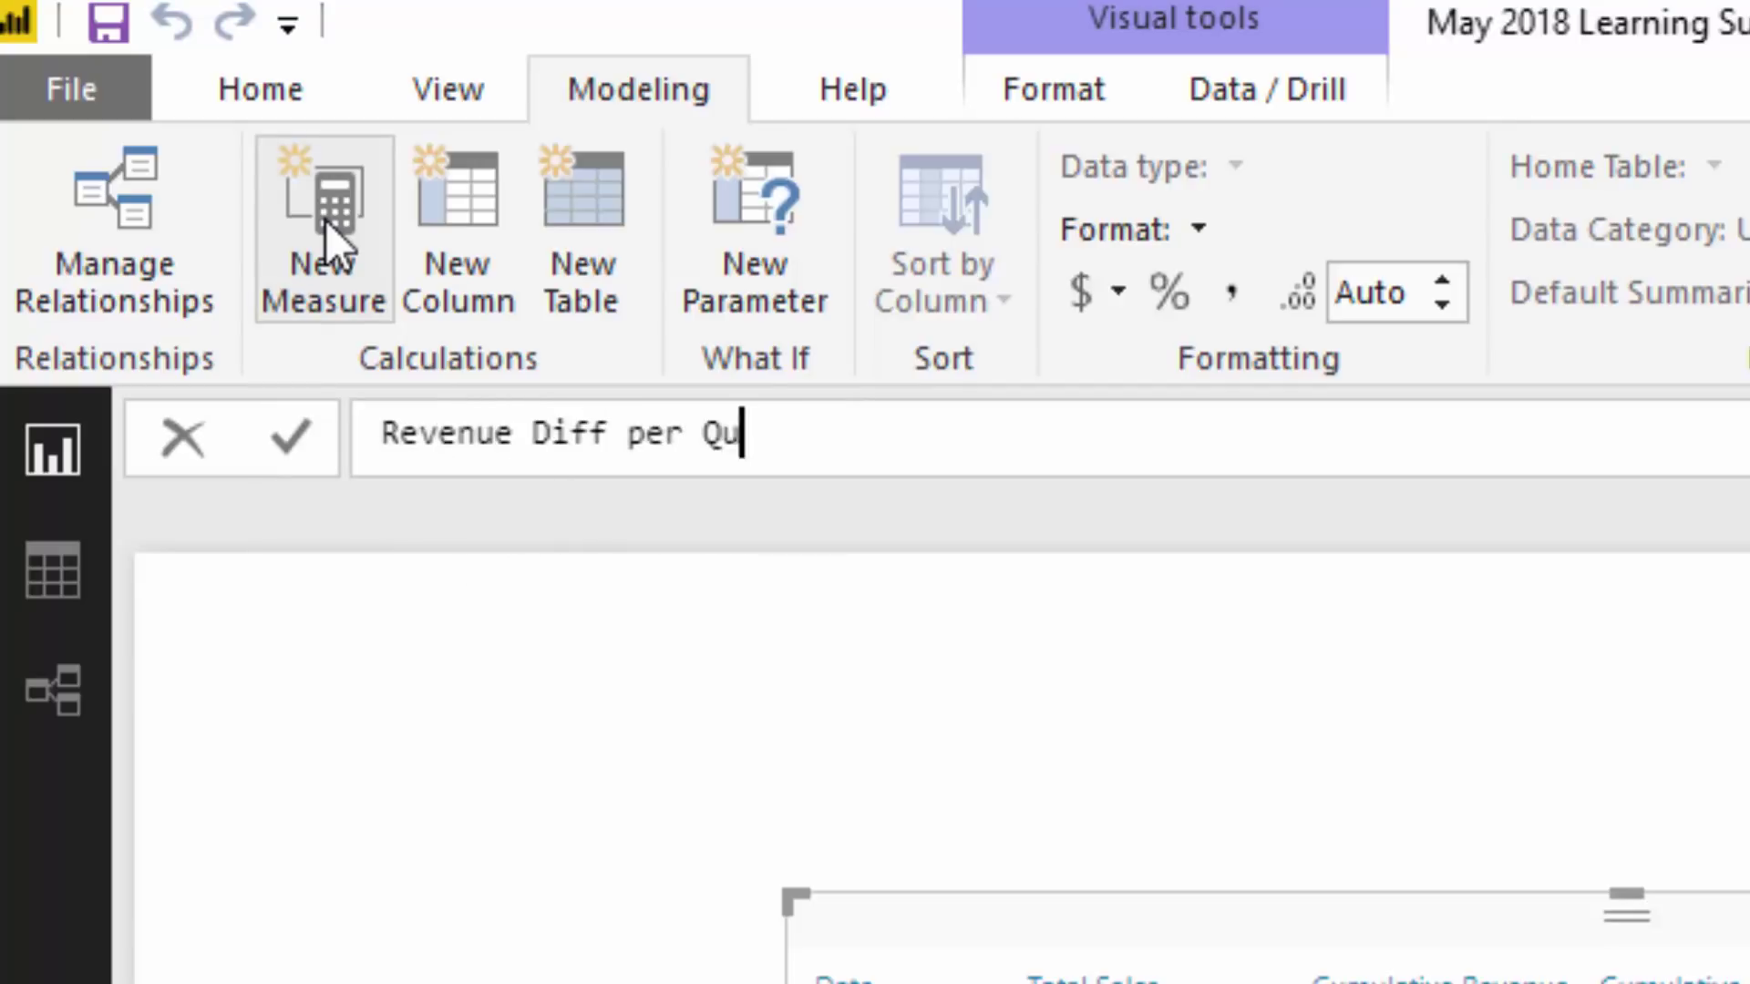
text(arter = Cumu)
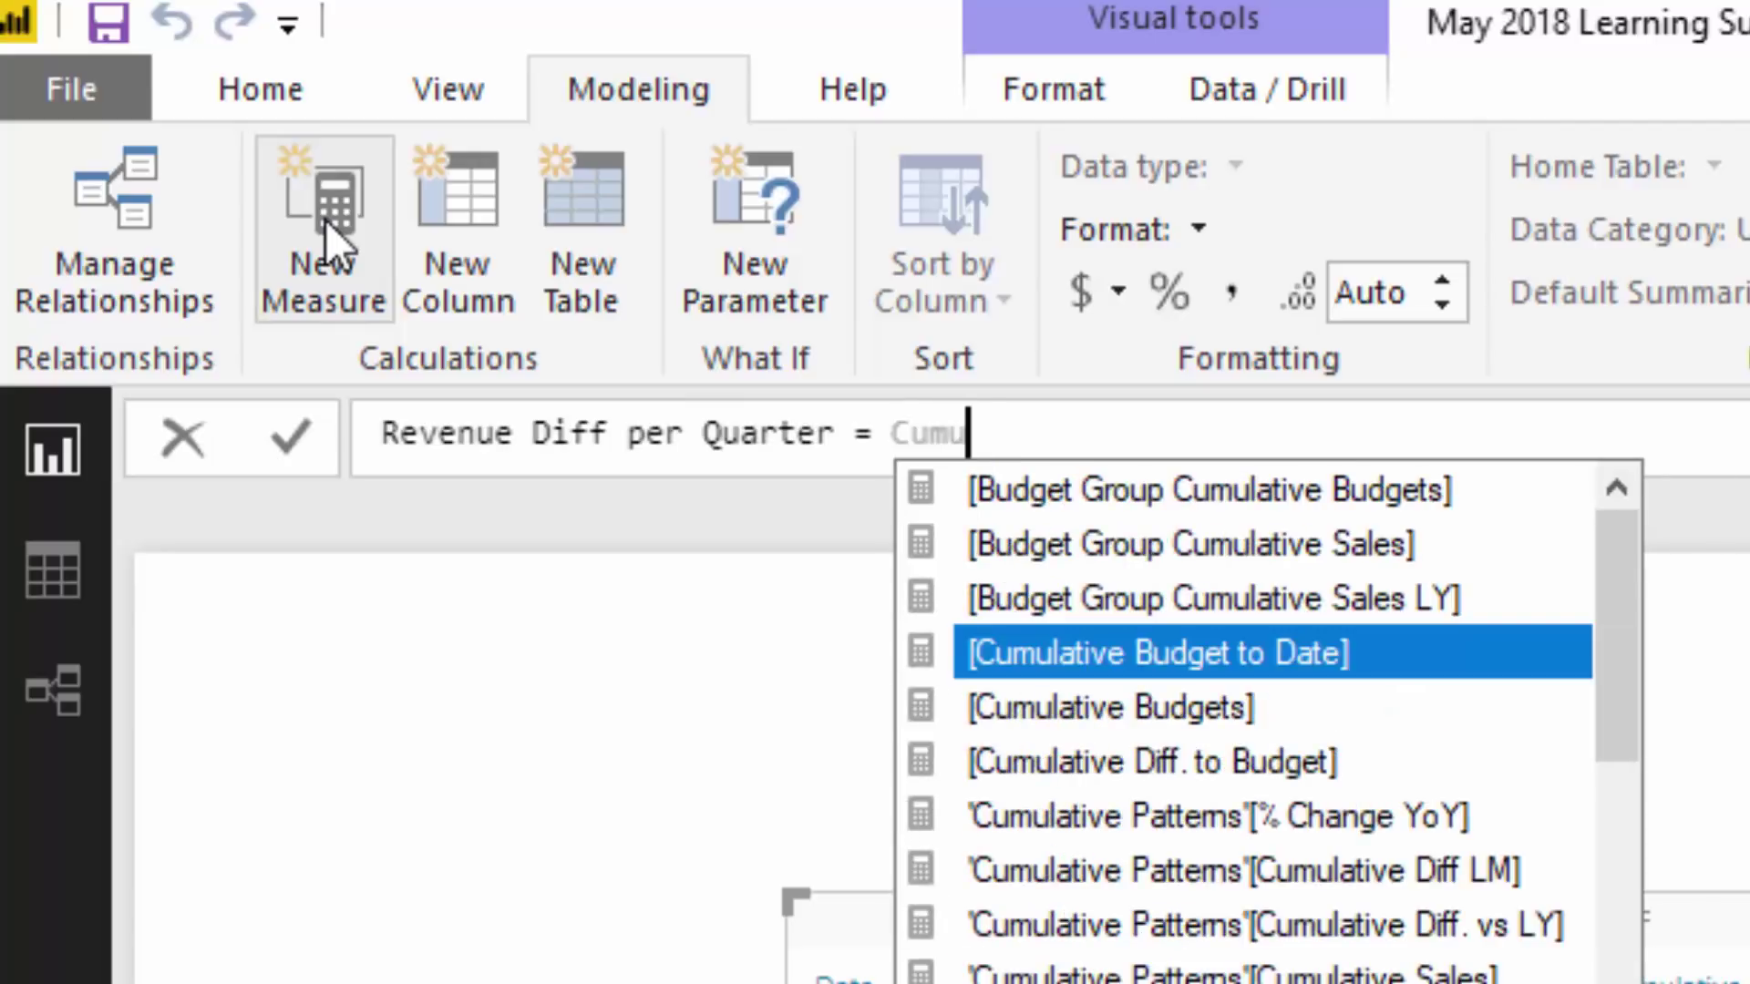
text(lative Re)
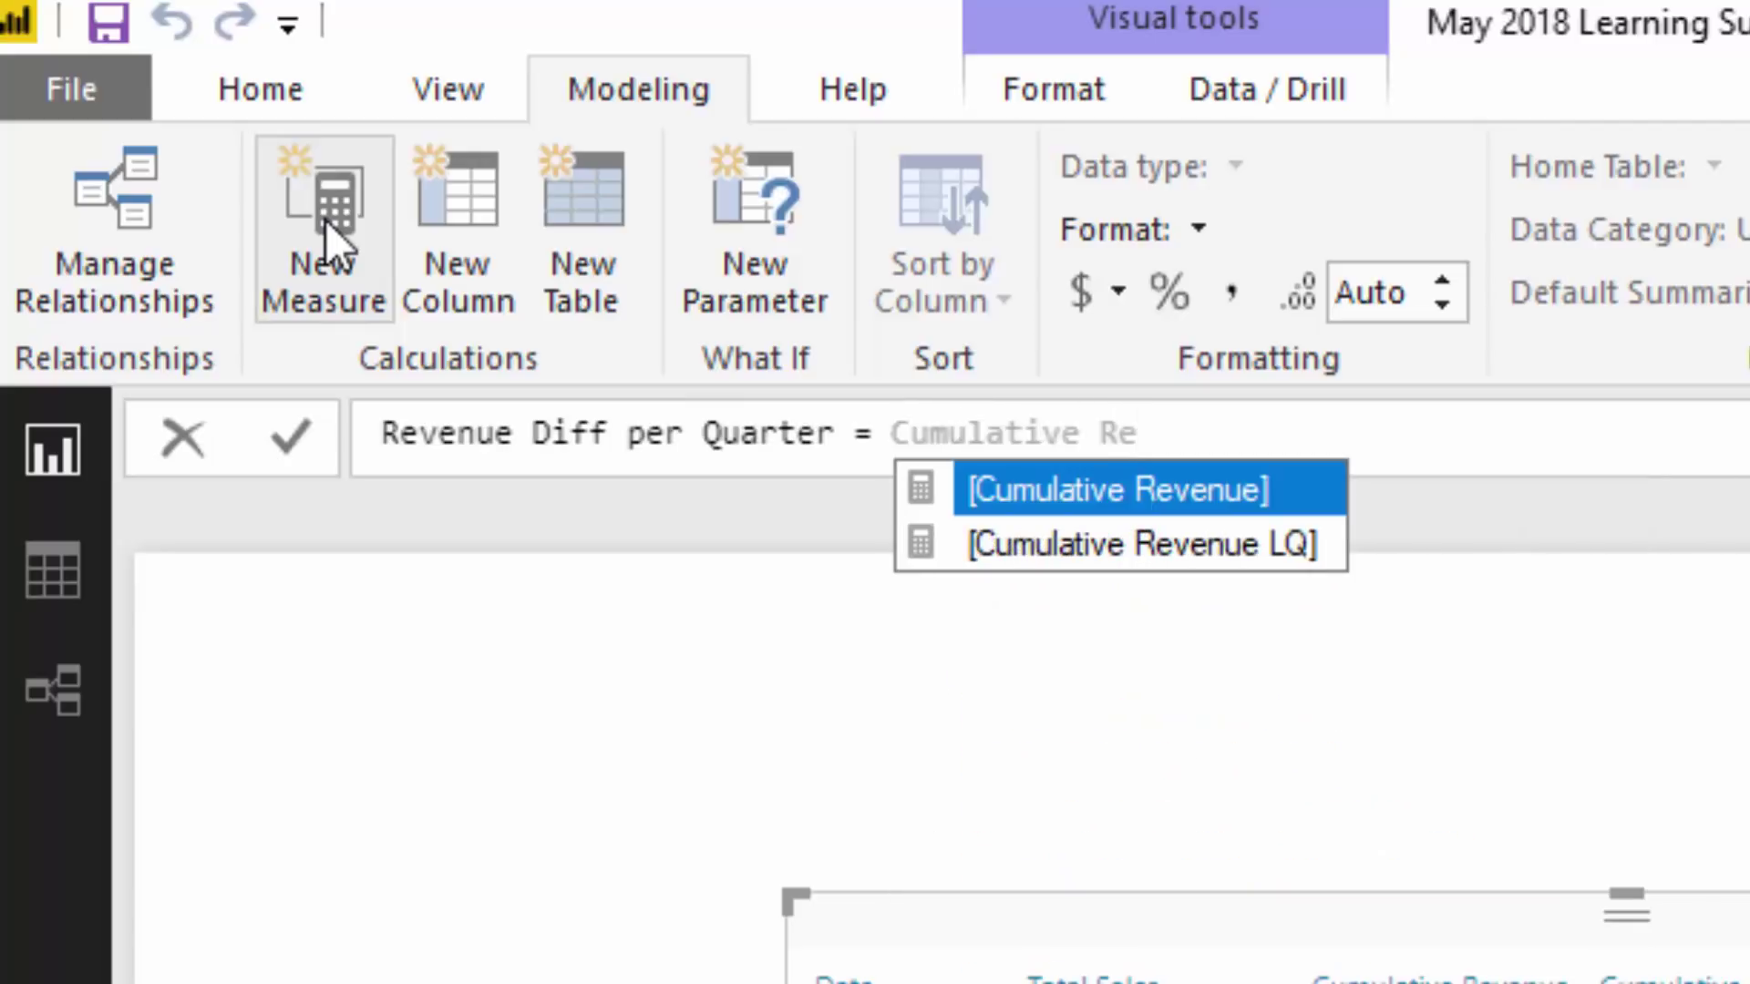
key(Tab)
text(- )
text(Cumularive)
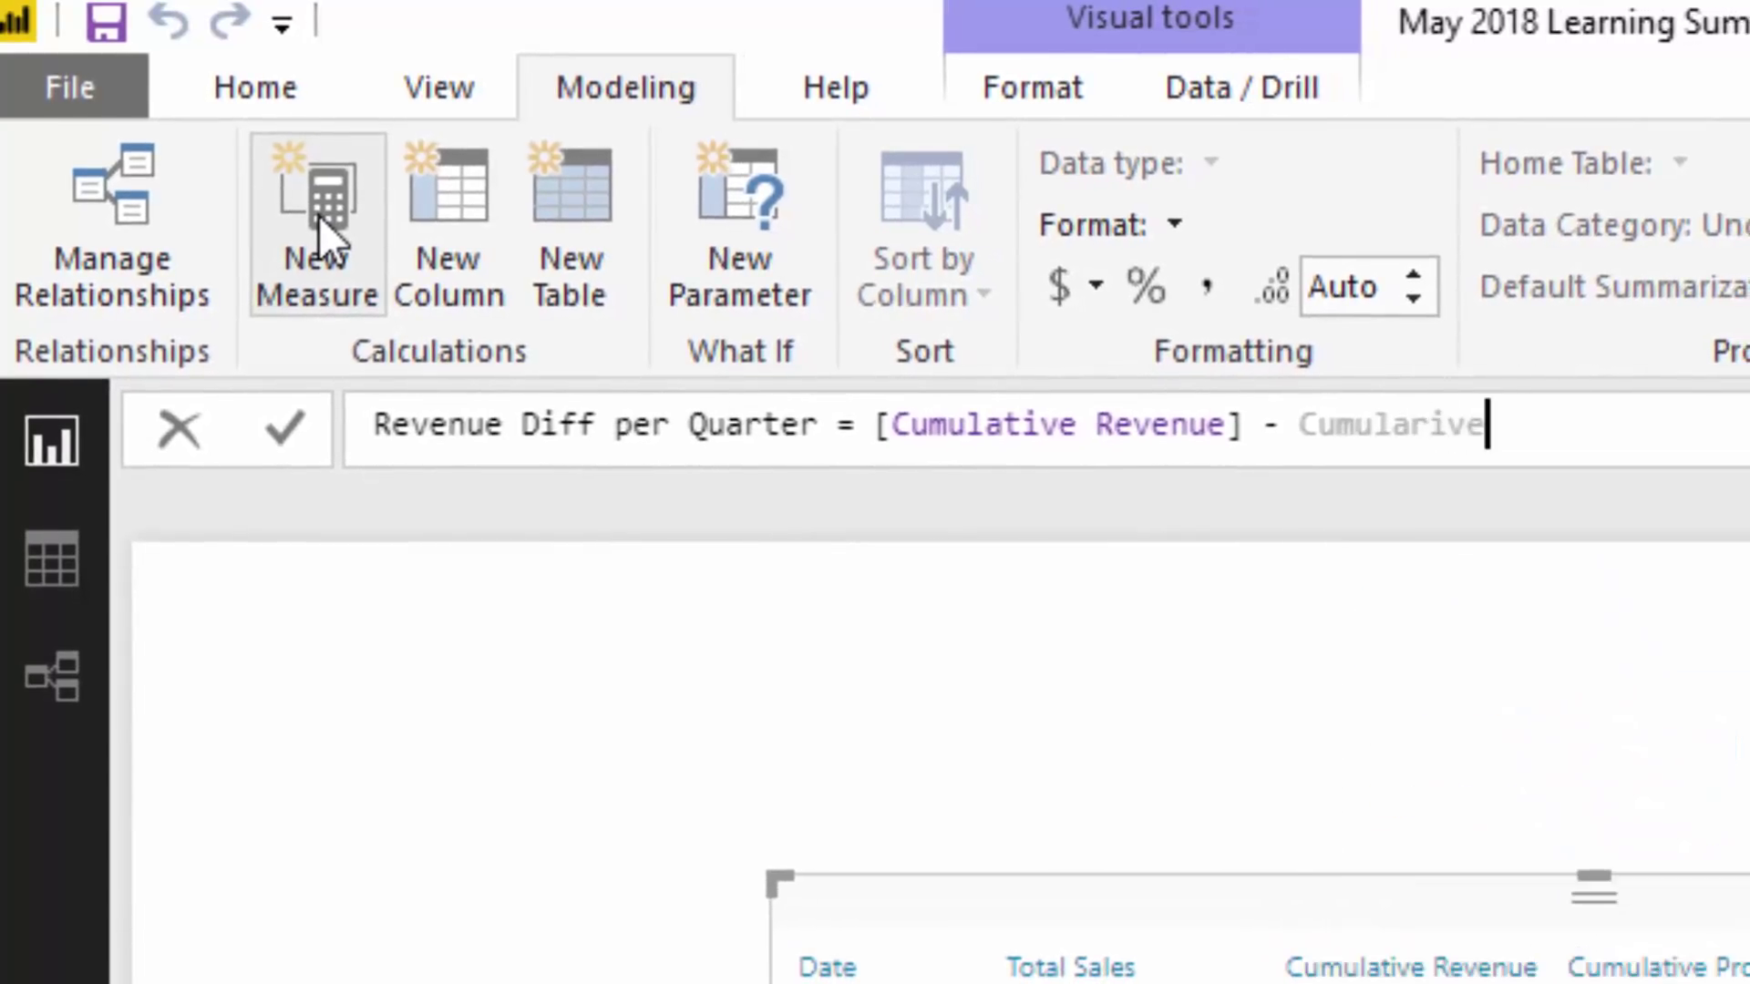
key(BackSpace)
key(BackSpace)
key(BackSpace)
key(BackSpace)
text(tive Rev)
key(Down)
key(Tab)
key(Return)
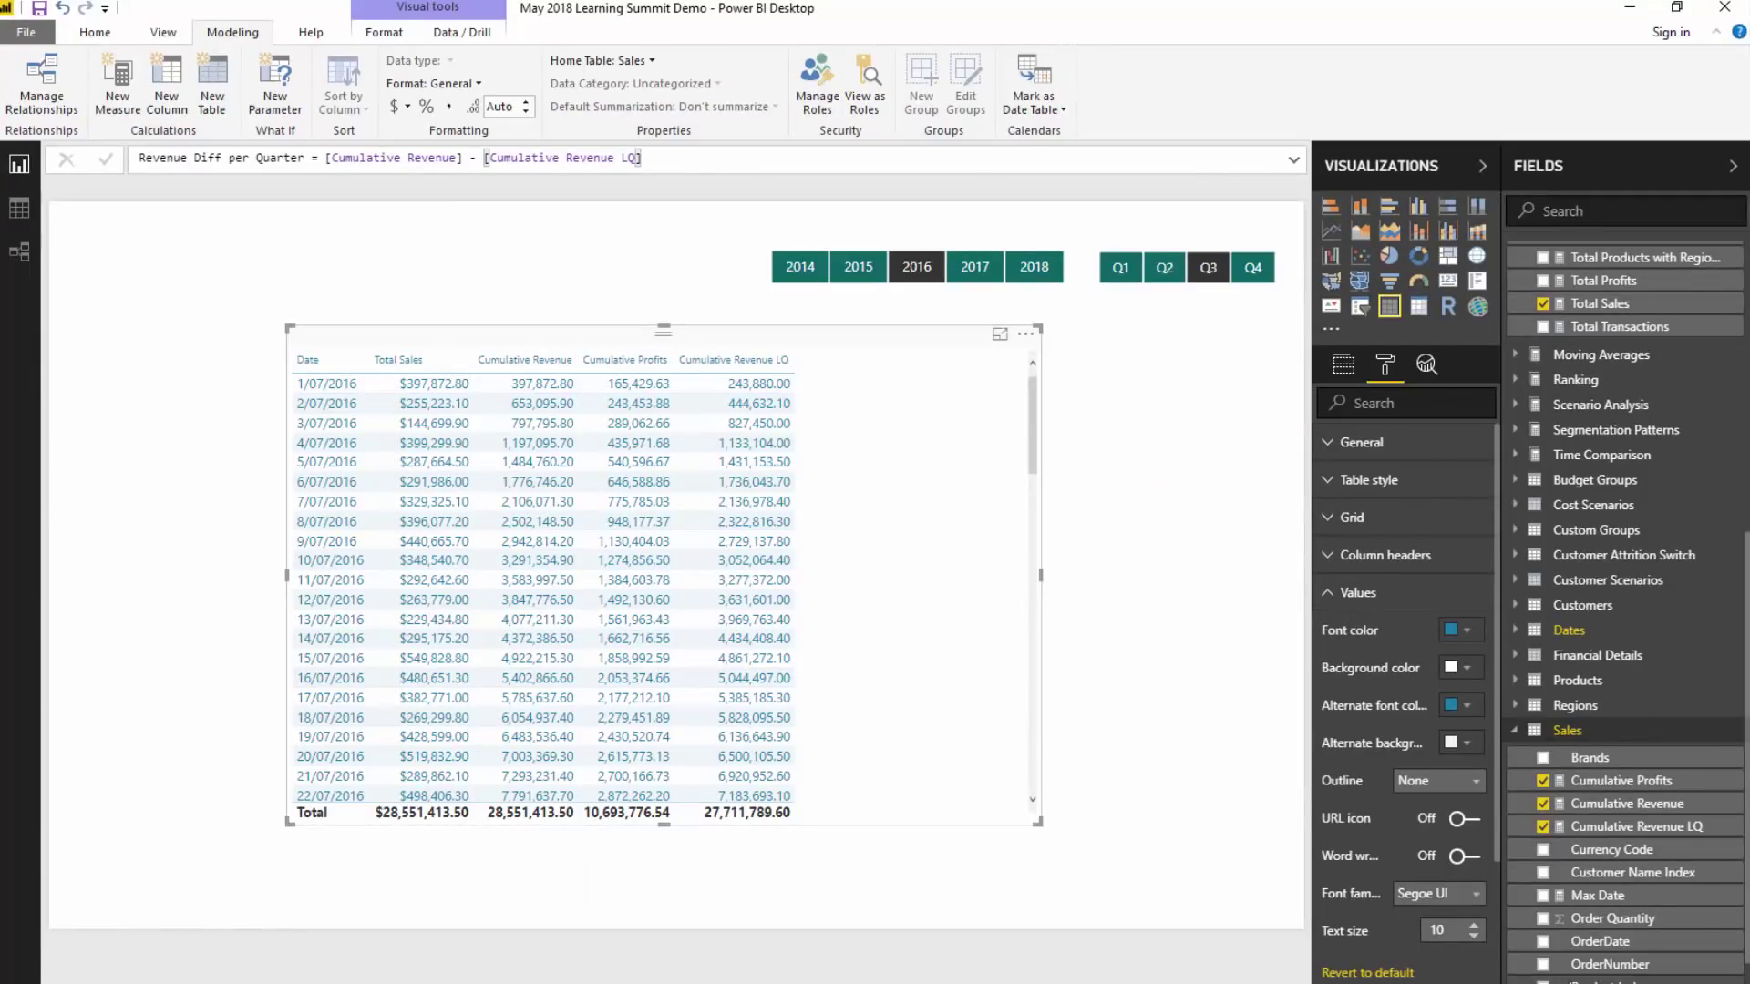
- Add Revenue Diff per Quarter to the table, shrink the table visual, and paste a duplicate
drag(1604, 980, 882, 588)
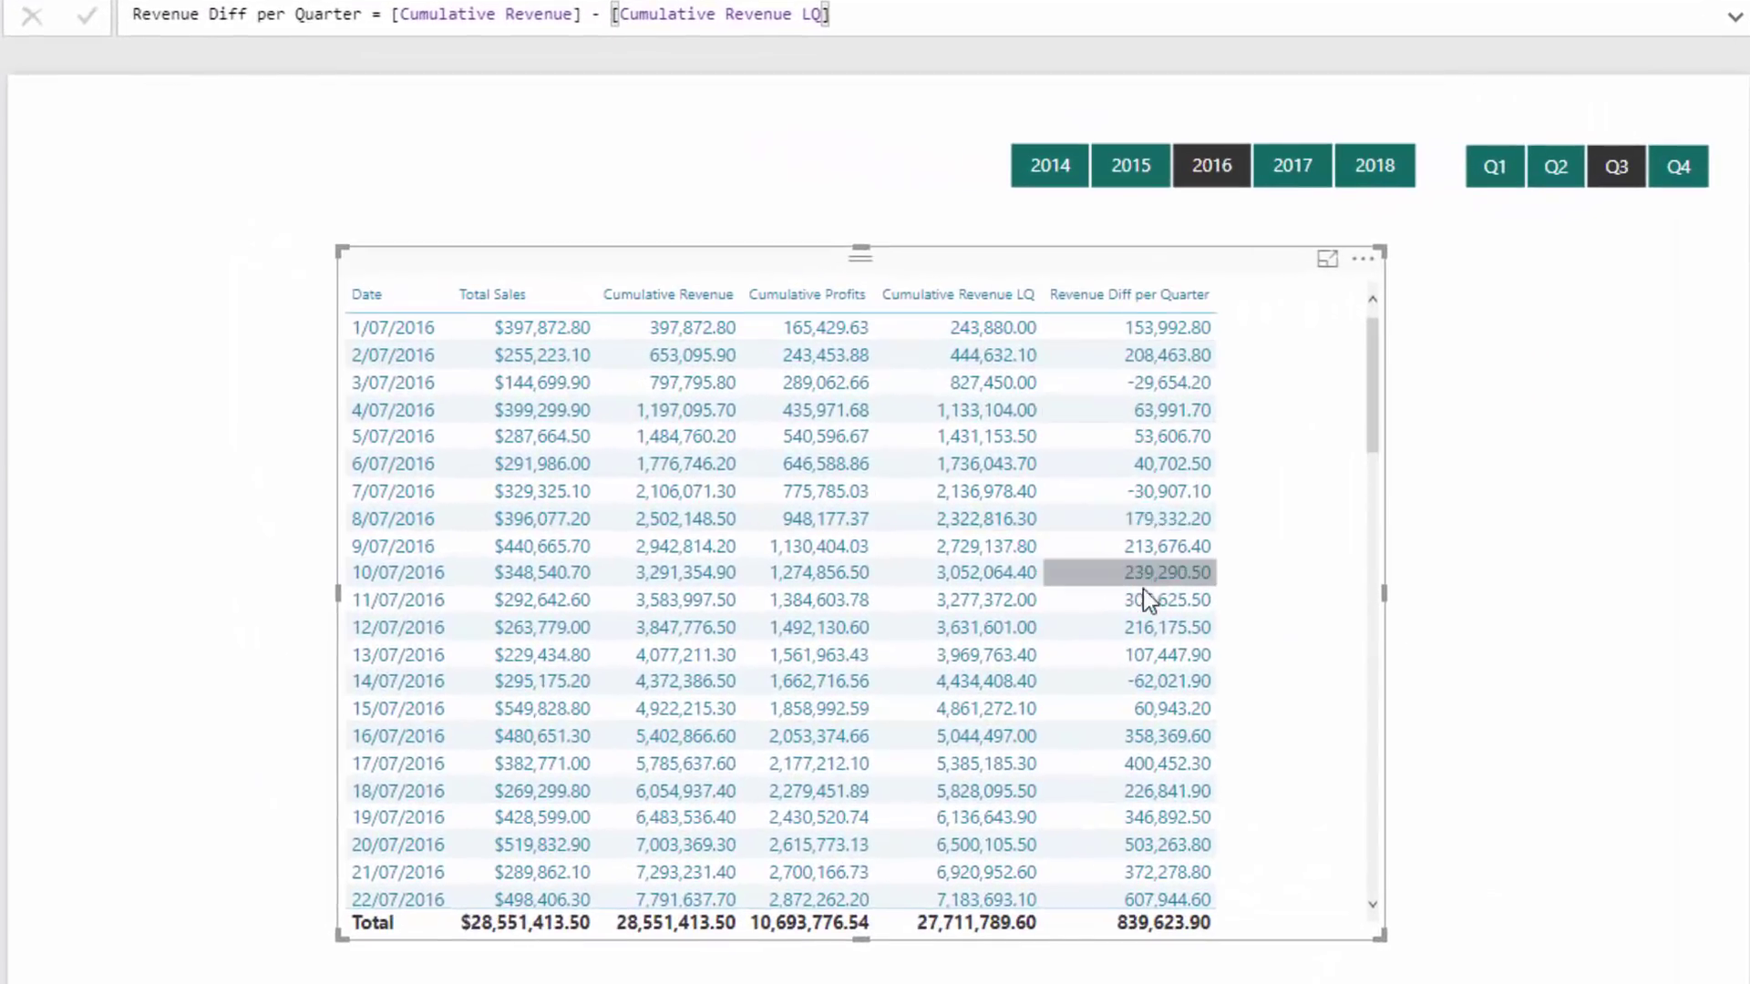
scroll(866, 582, down, 5)
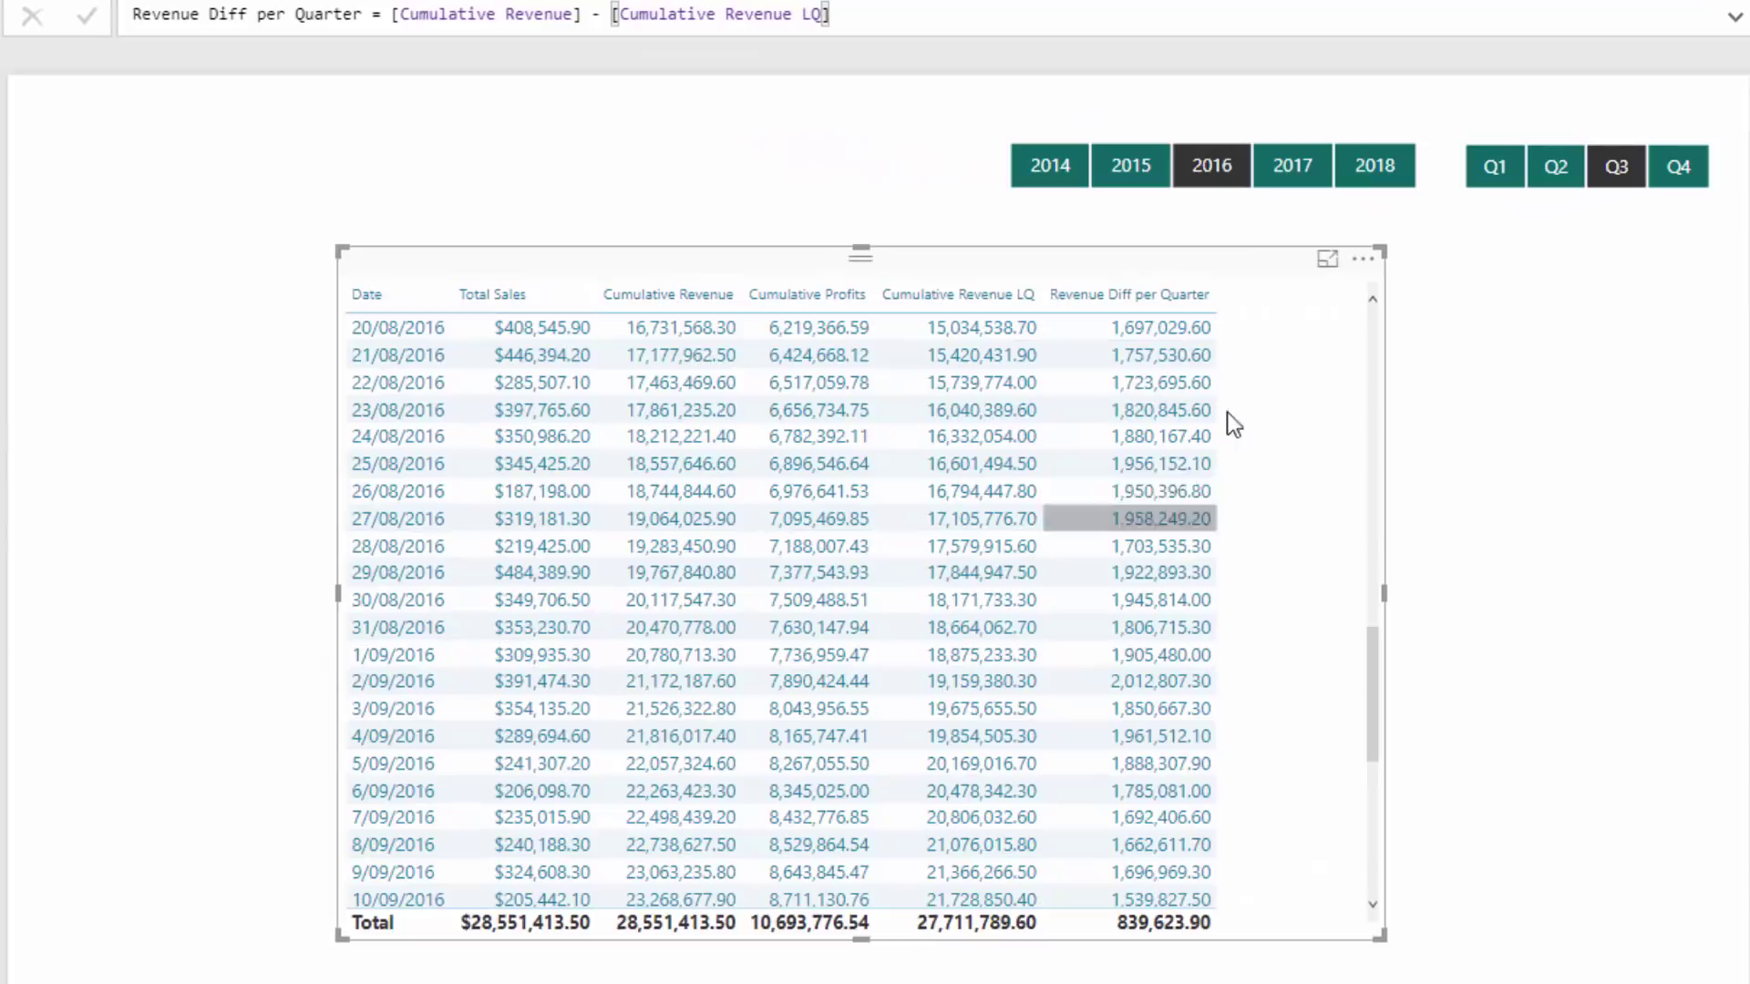
scroll(1226, 419, down, 5)
drag(1186, 285, 958, 257)
drag(1158, 913, 1048, 761)
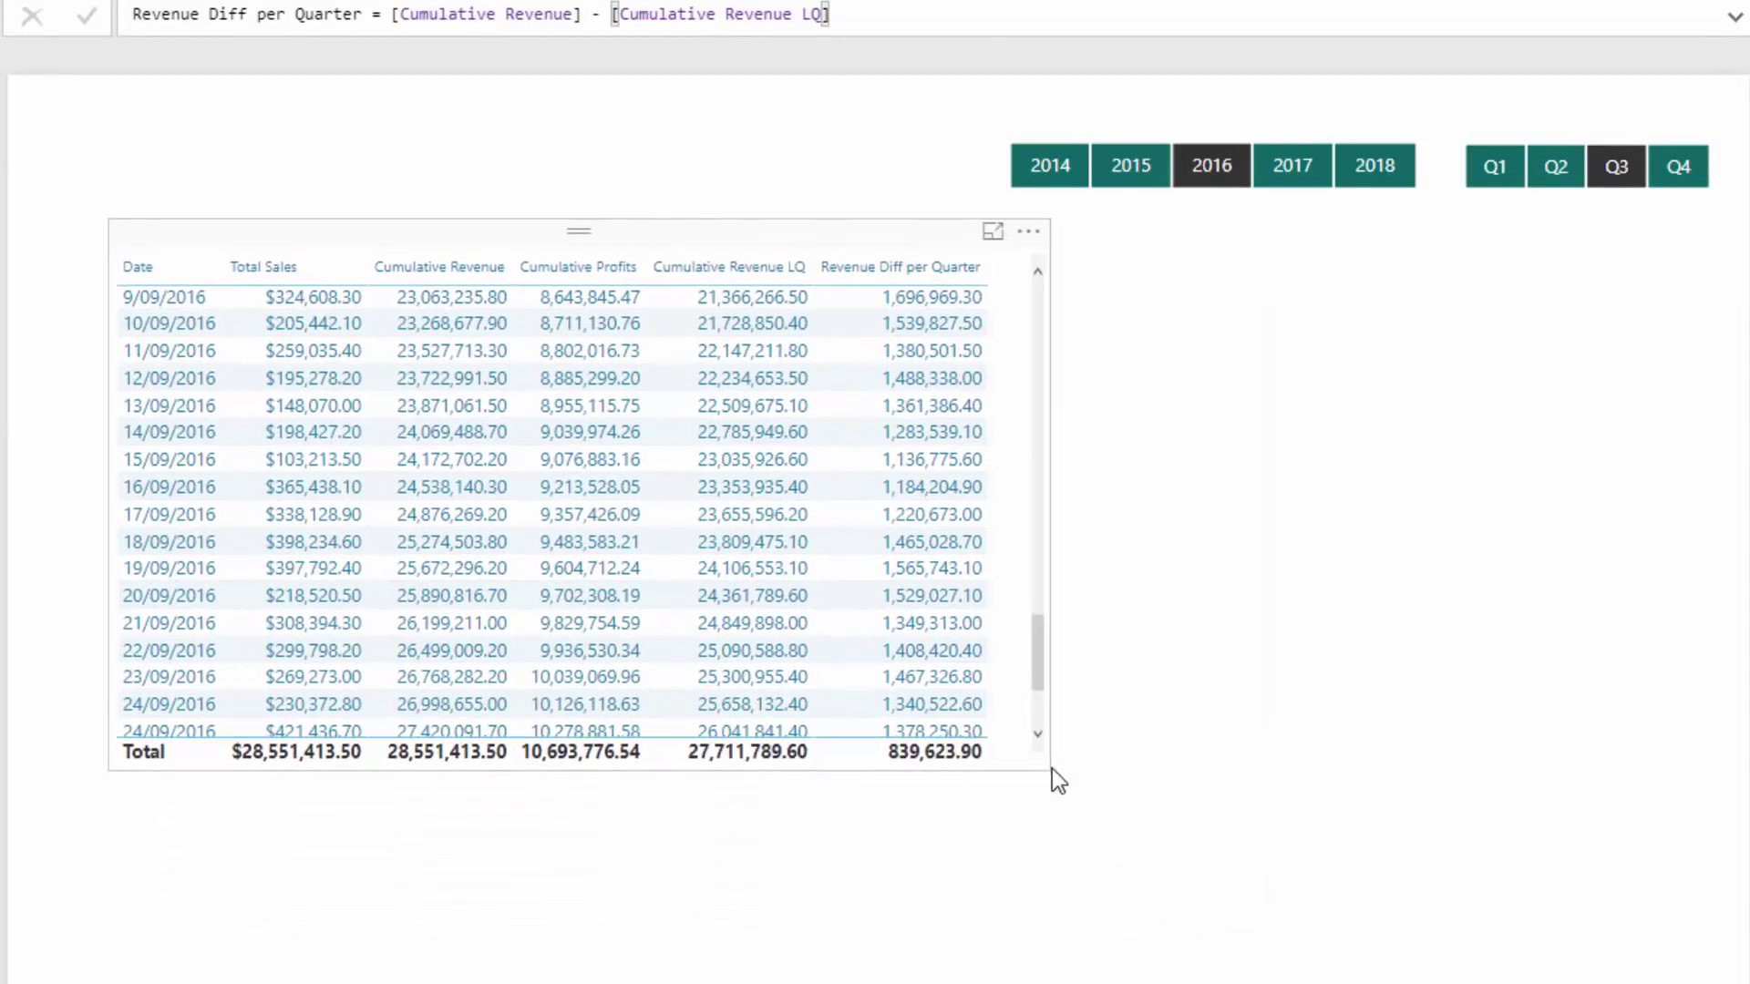
click(774, 238)
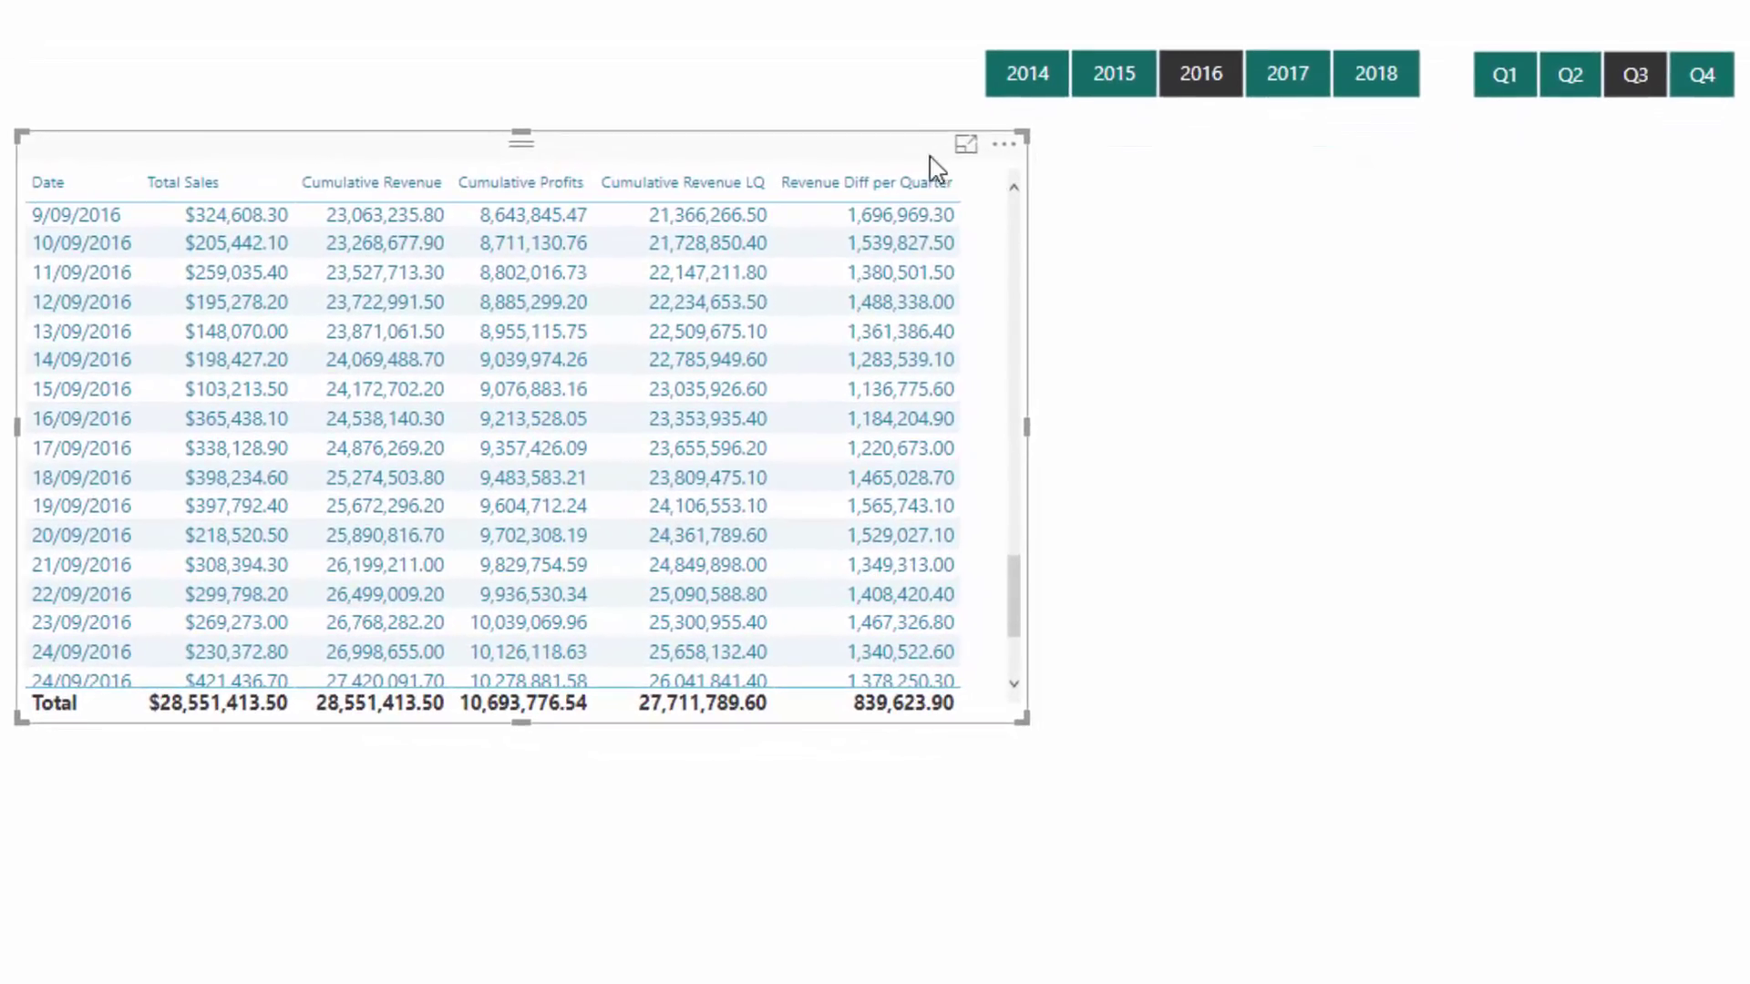
key(ctrl+c)
key(ctrl+v)
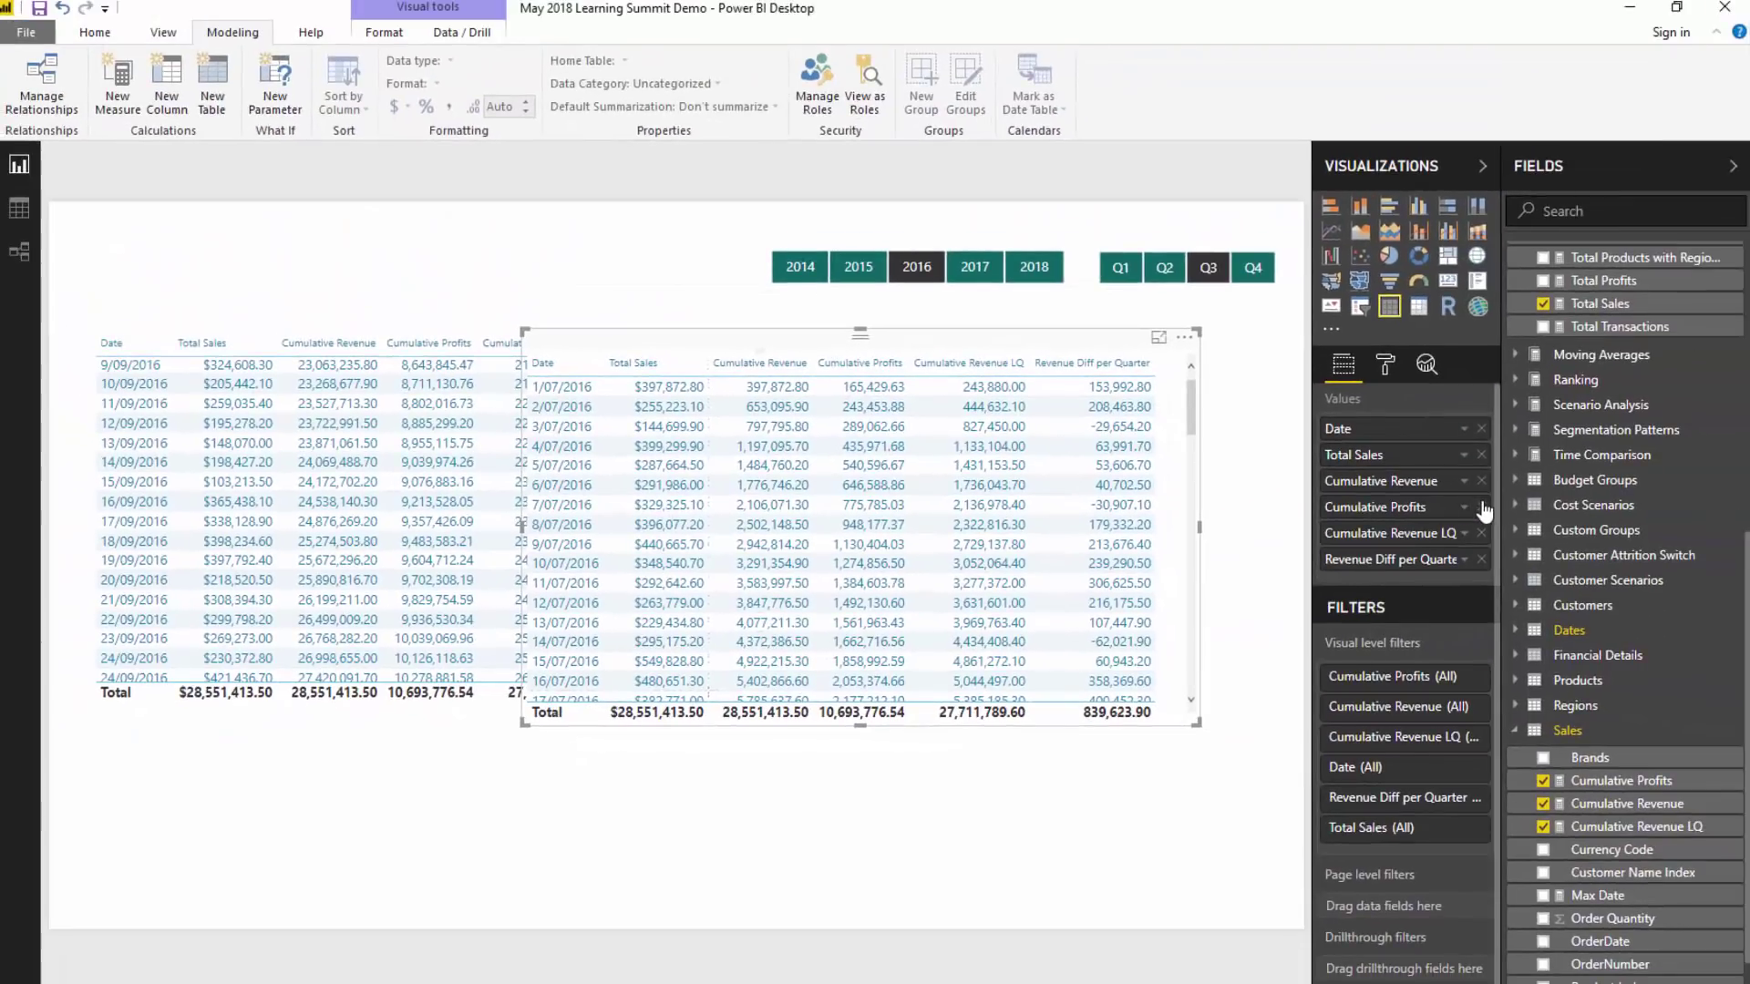
- Turn the copied table into an area chart of Cumulative Revenue versus Cumulative Revenue LQ
click(1481, 506)
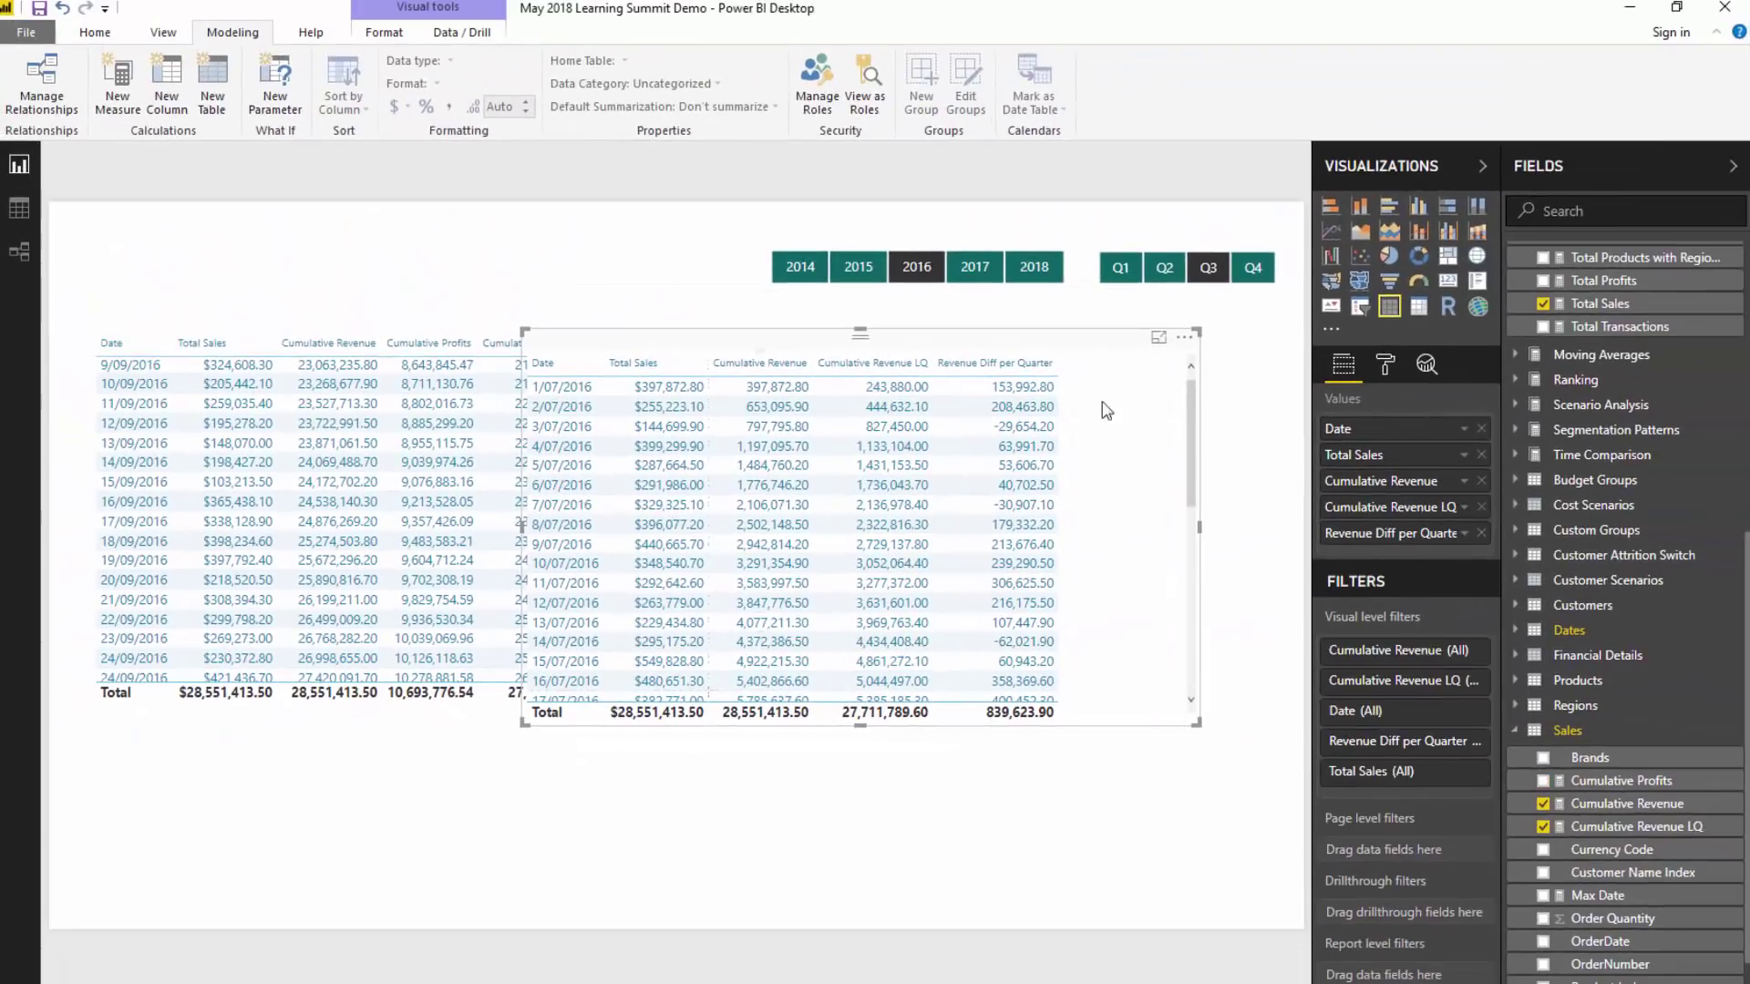
drag(525, 331, 798, 304)
click(1360, 230)
drag(1418, 739, 1481, 709)
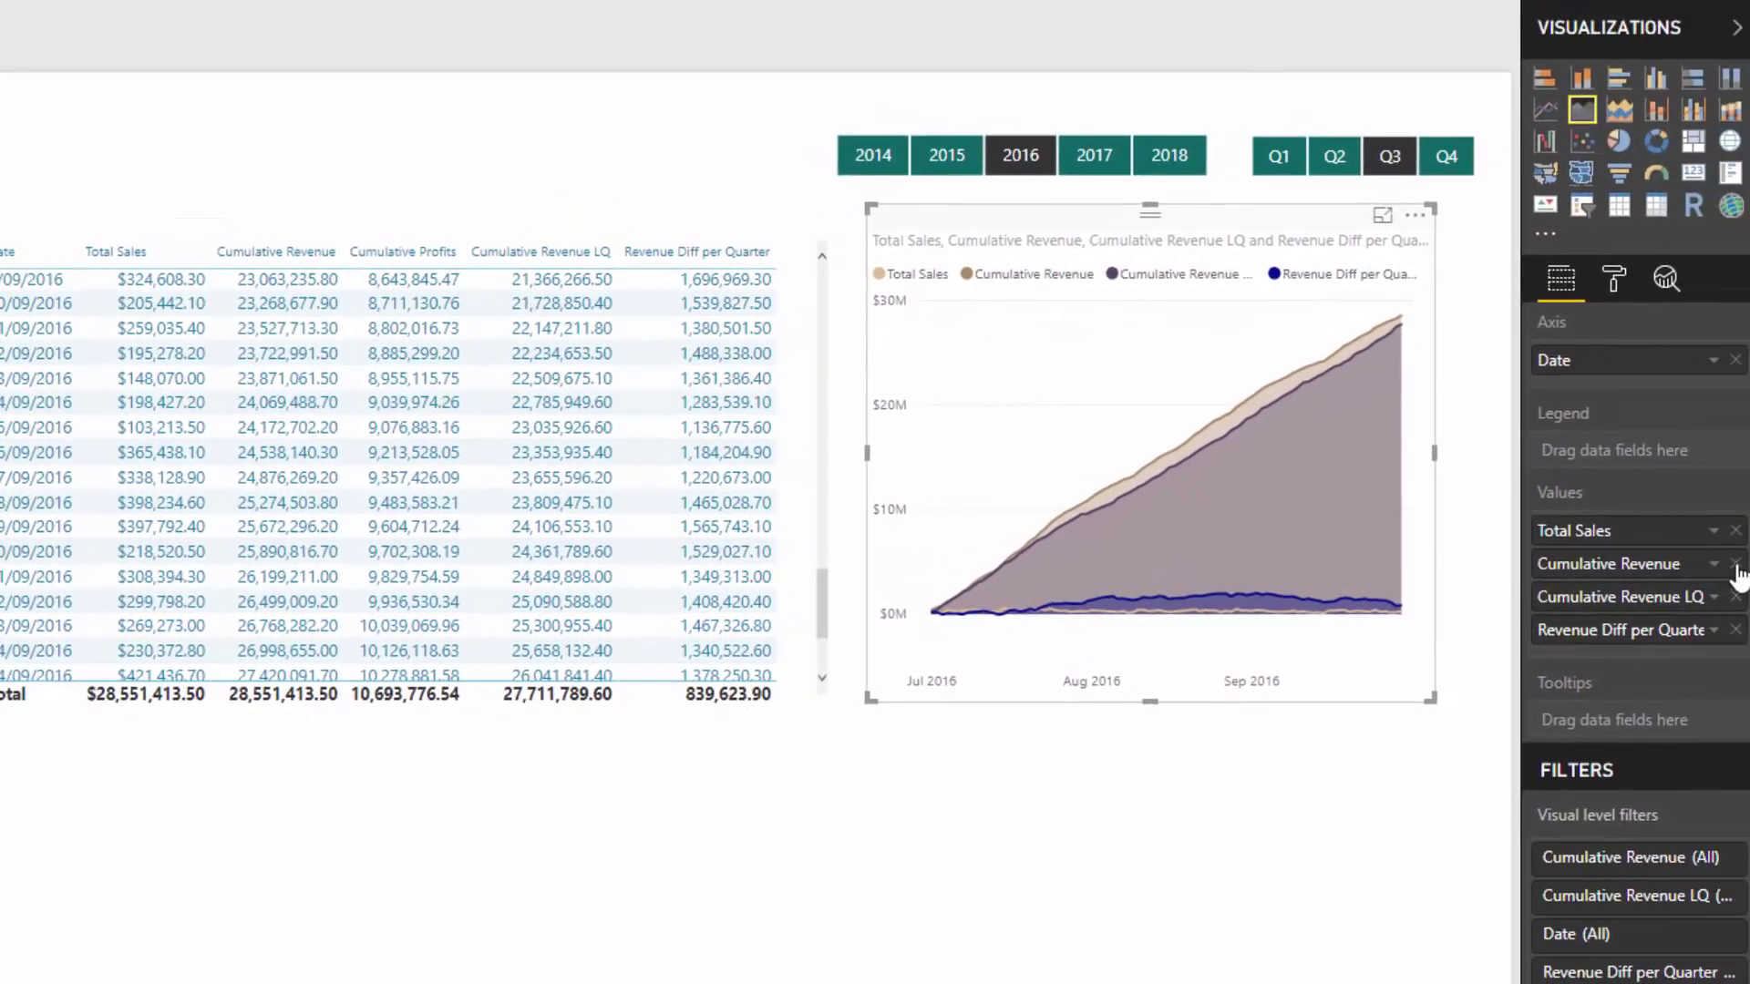
click(1736, 532)
click(1736, 597)
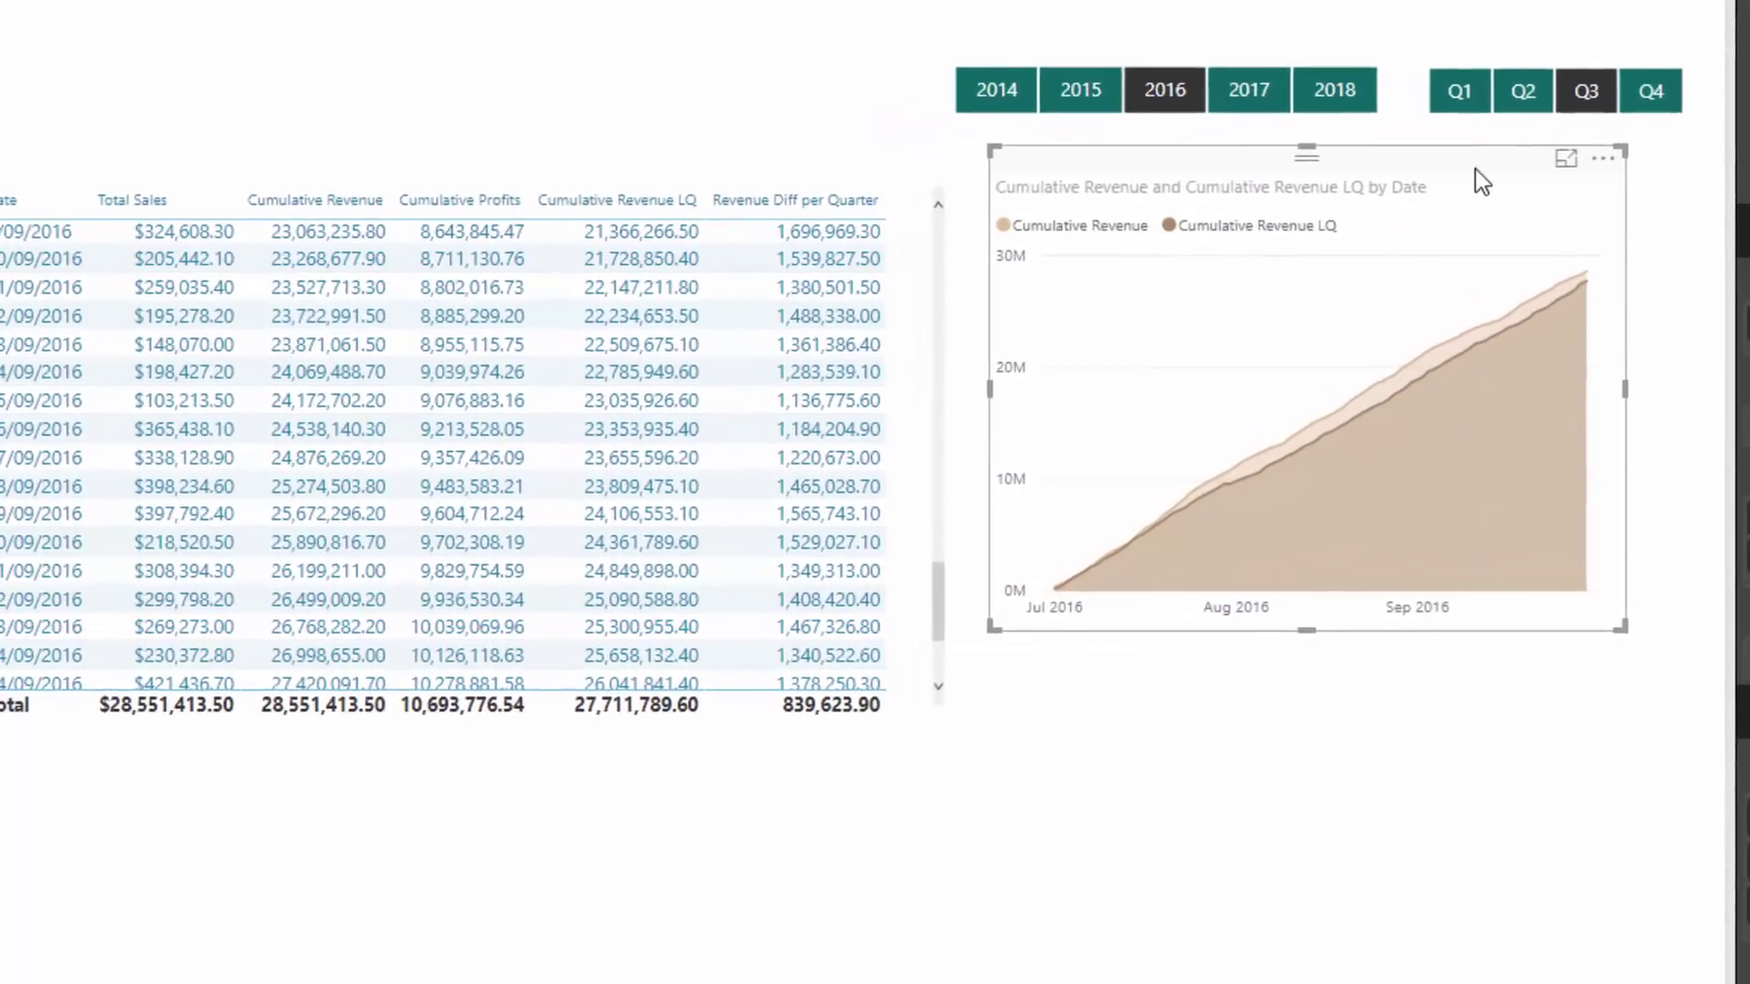
- Duplicate the area chart below the original and make it show only Revenue Diff per Quarter
key(ctrl+c)
key(ctrl+v)
drag(1479, 178, 1472, 494)
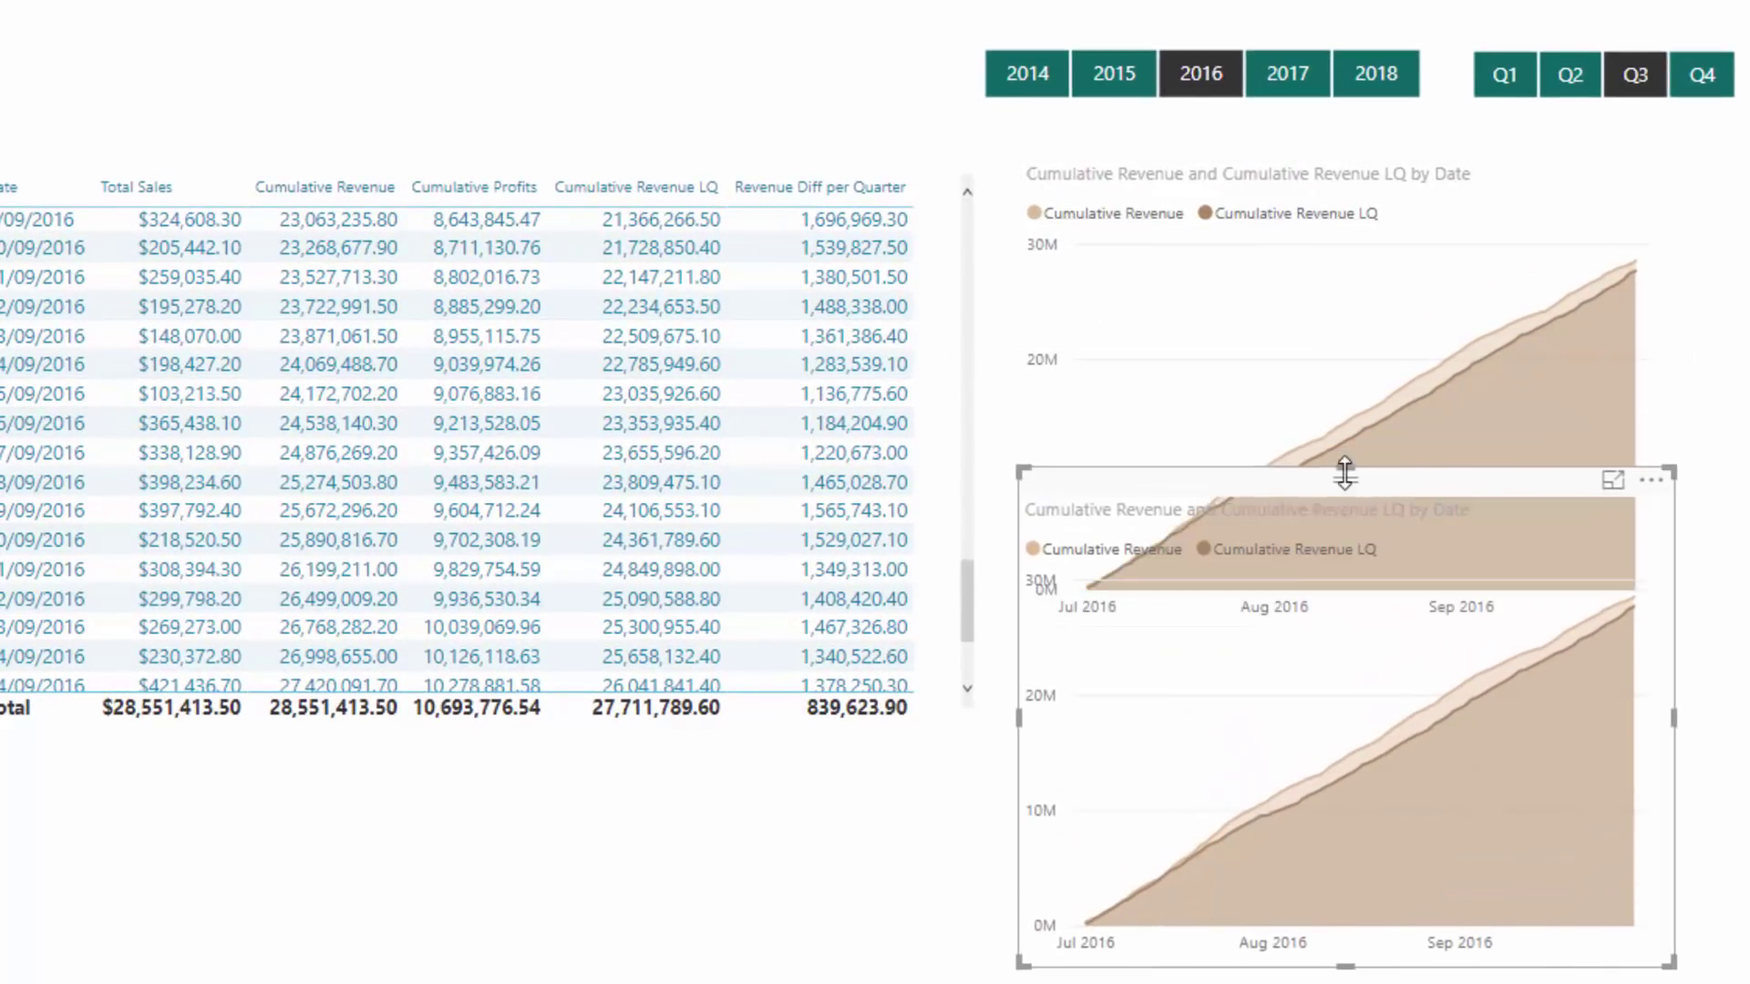
drag(1344, 472, 1349, 655)
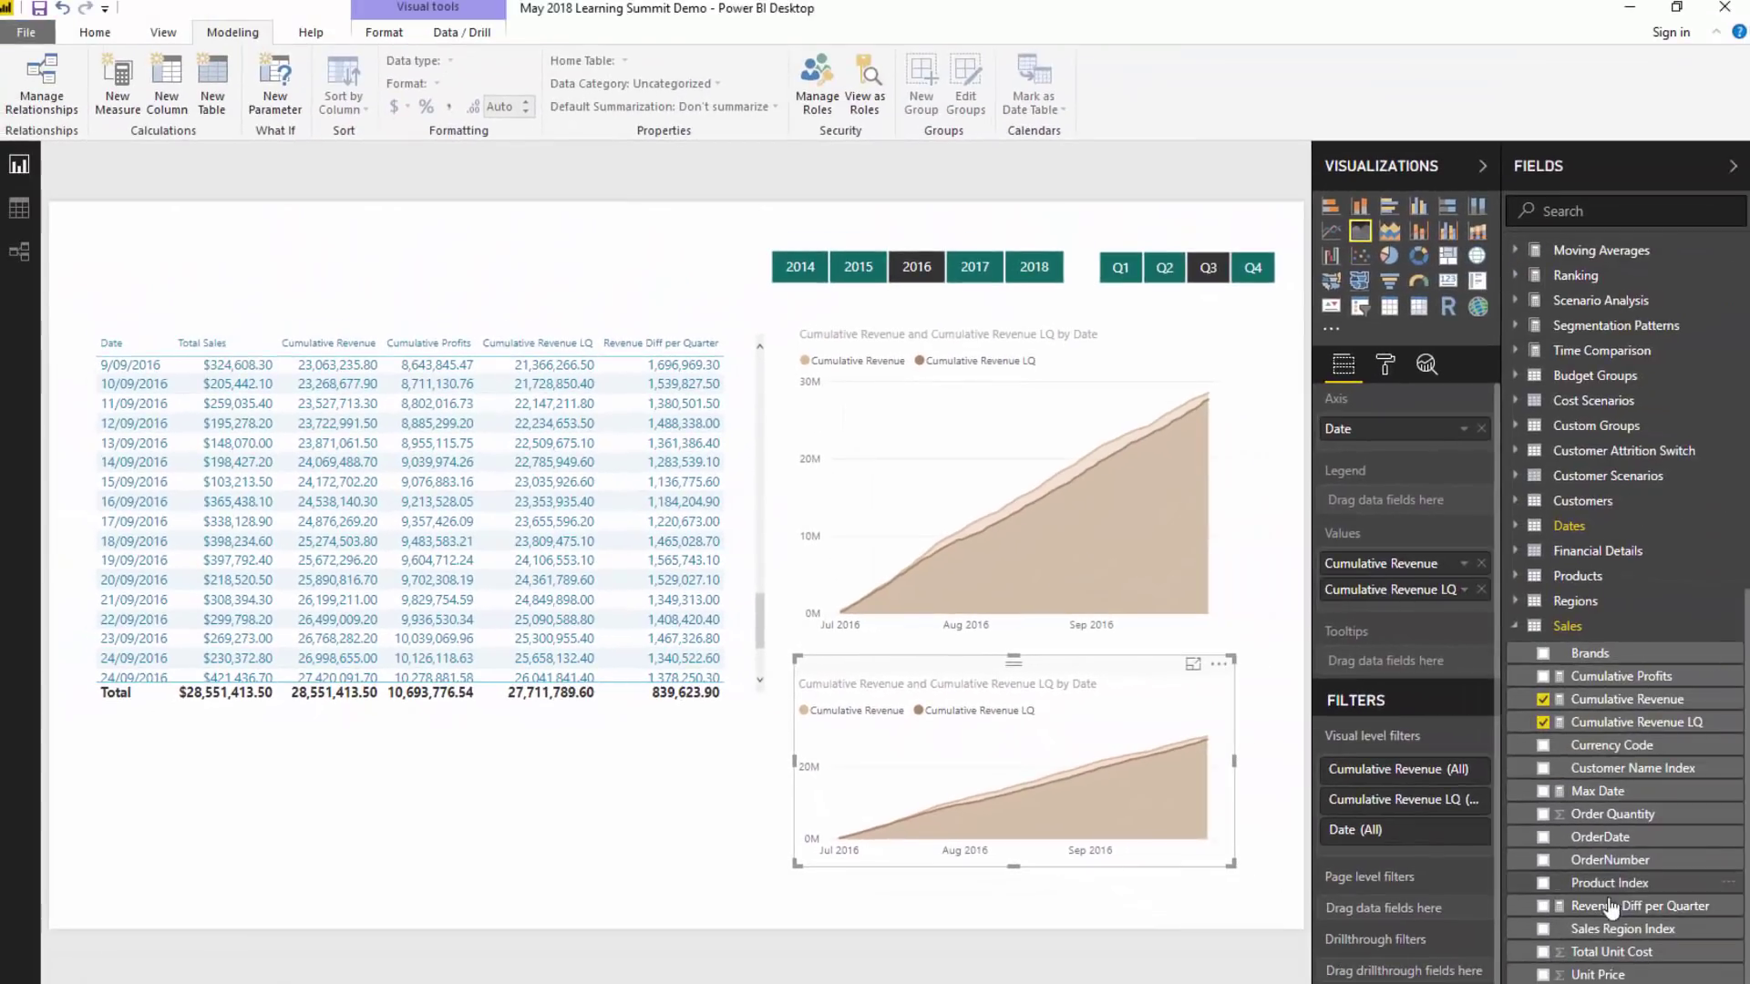
drag(1604, 905, 1408, 616)
click(1481, 564)
click(1481, 564)
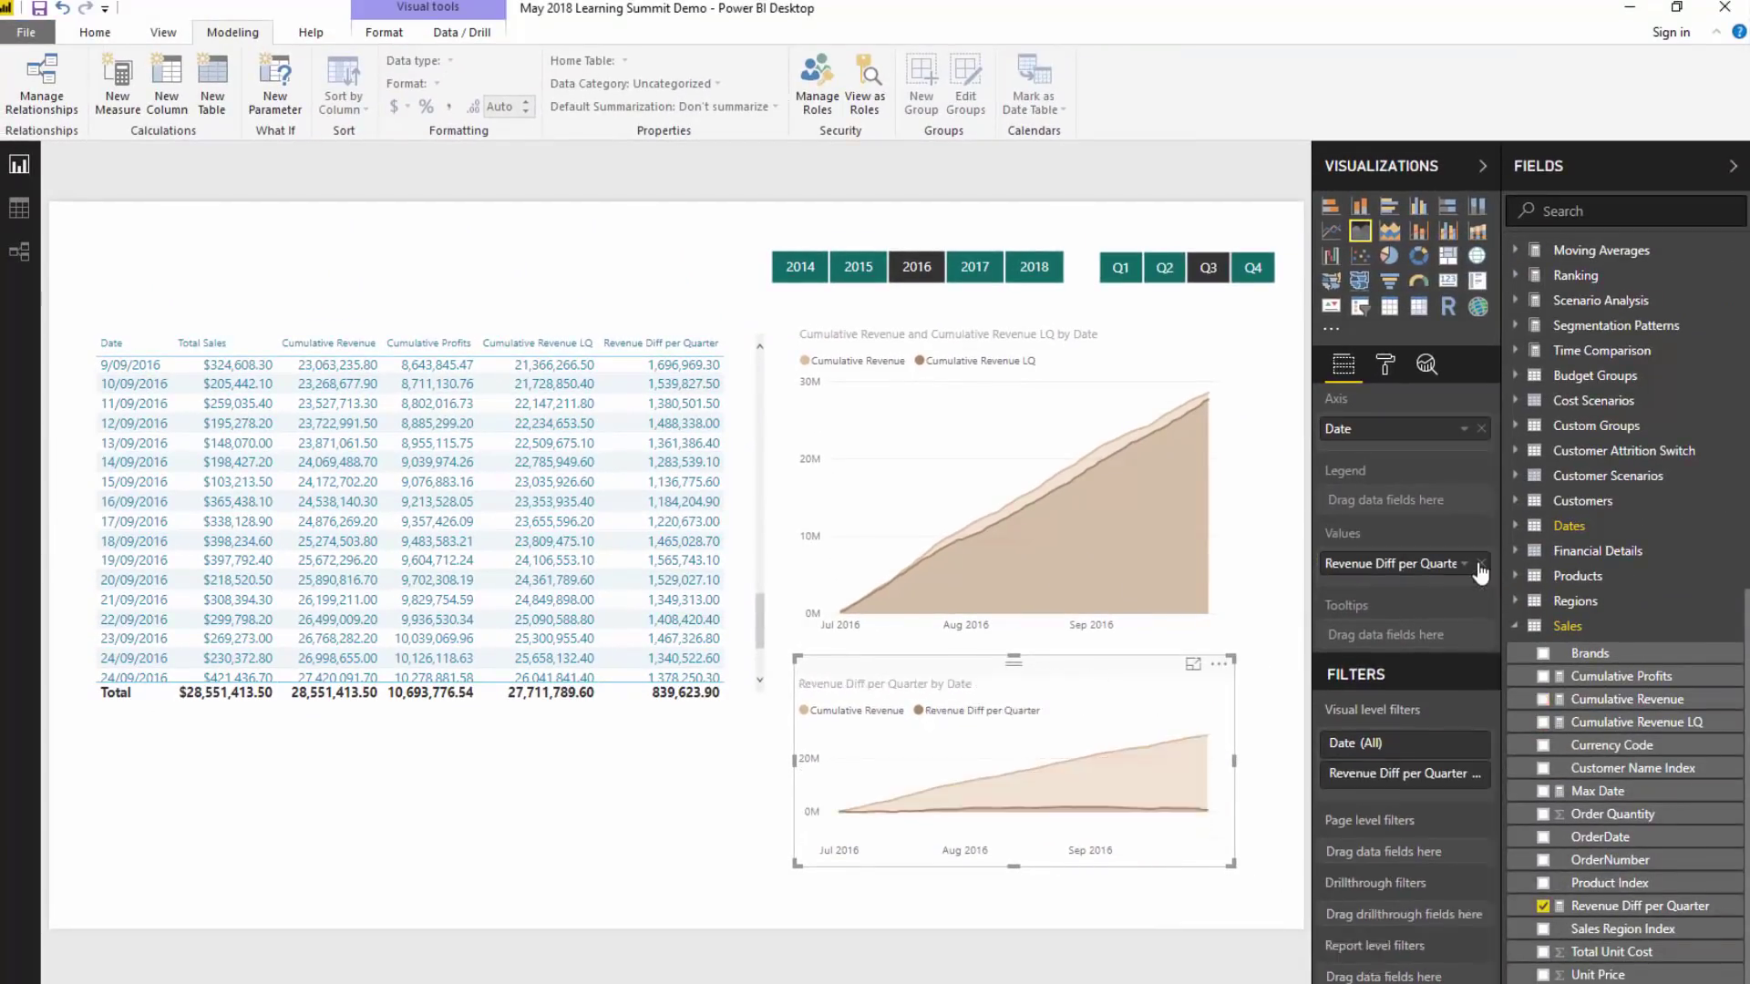
drag(1230, 656, 1198, 658)
click(1218, 665)
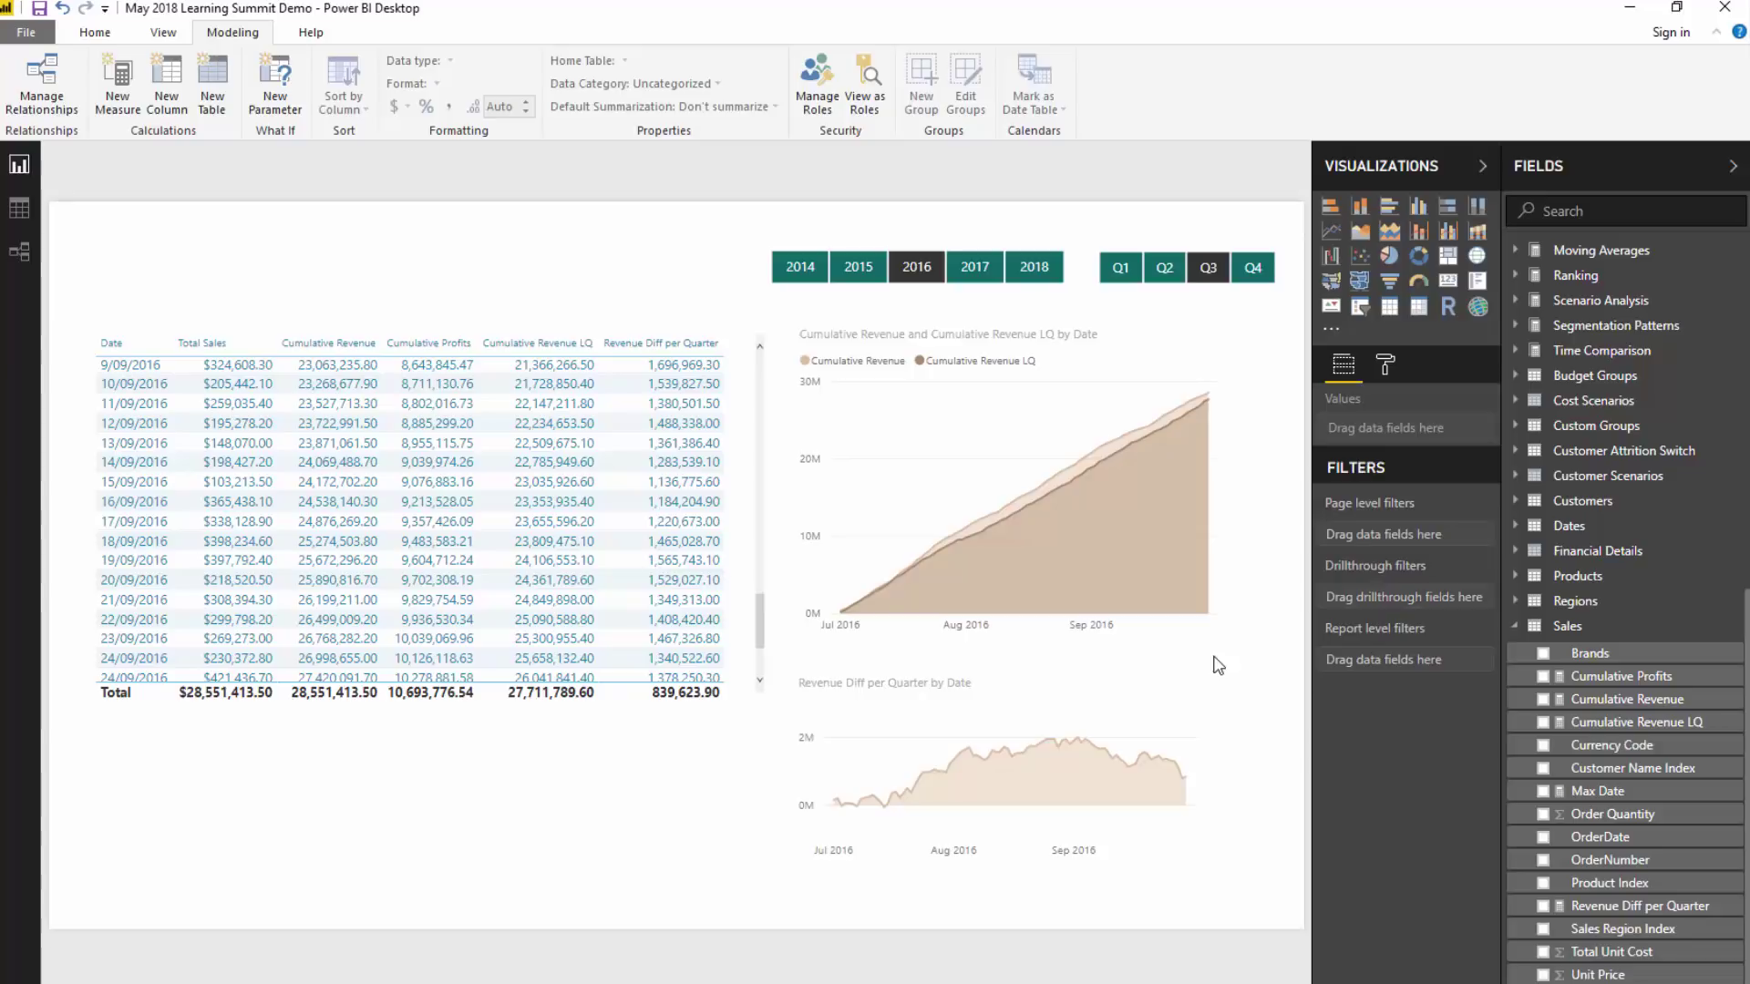
- Filter the visuals to 2017 and one quarter, then switch to the Quarterly Insights page
click(974, 266)
click(1165, 268)
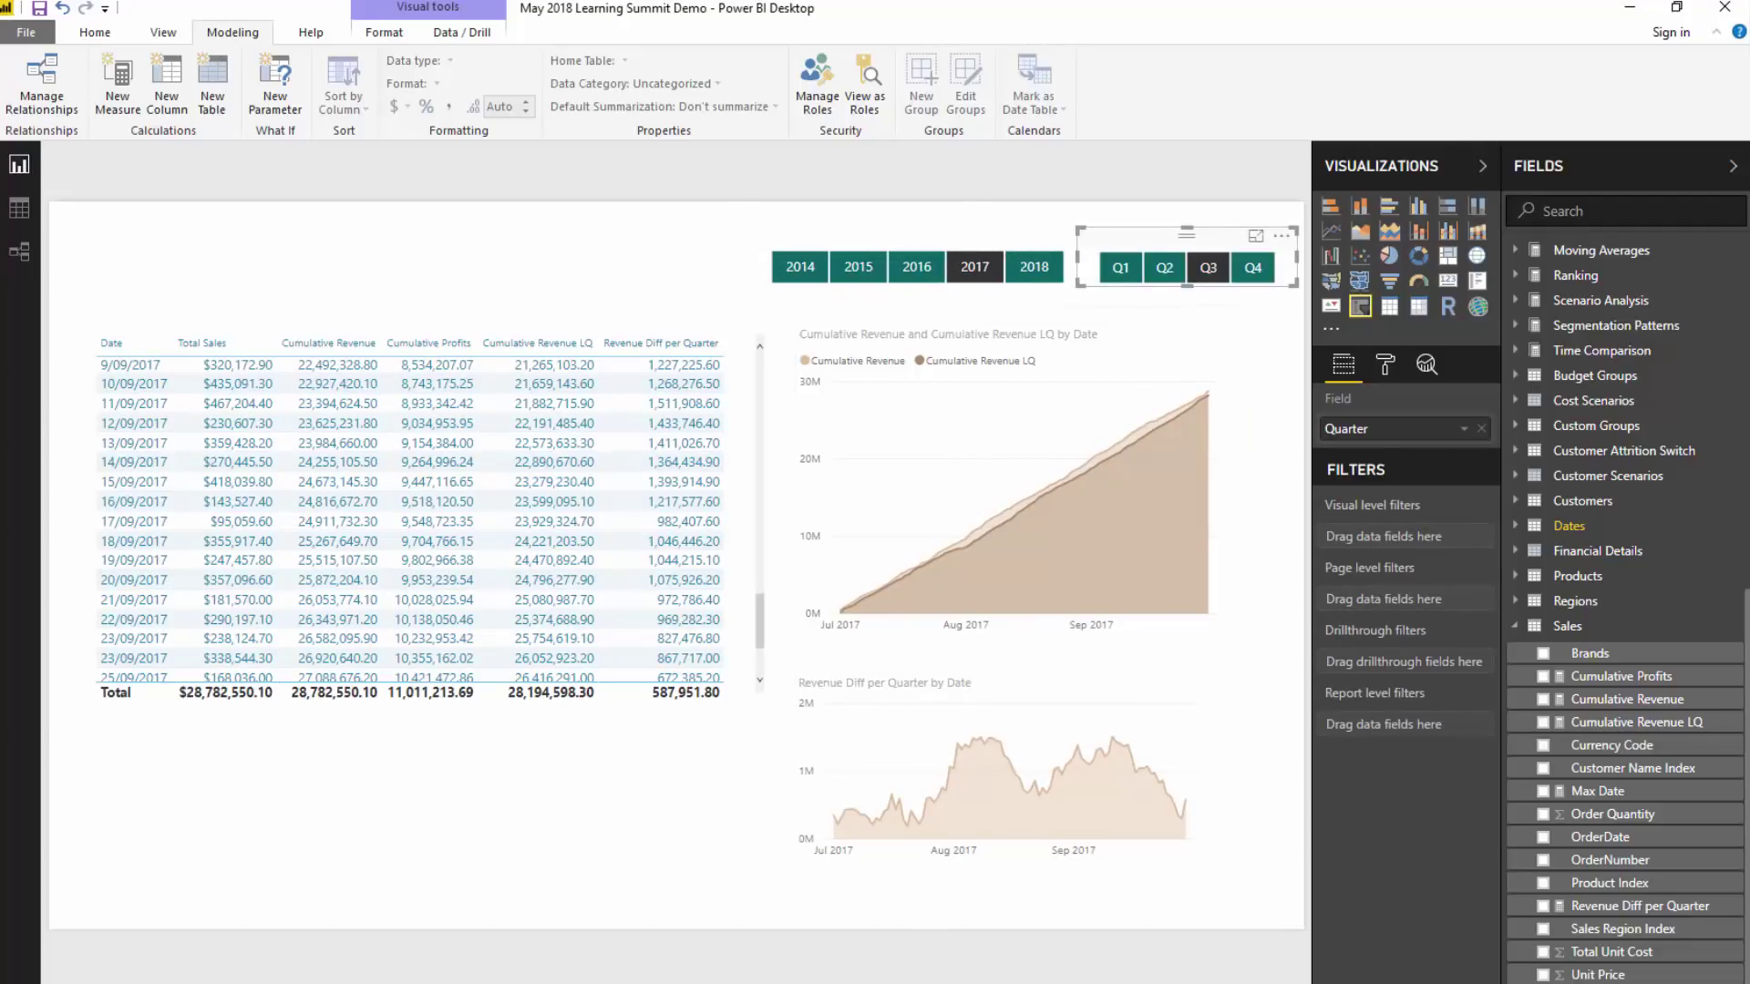
key(ctrl+Page_Down)
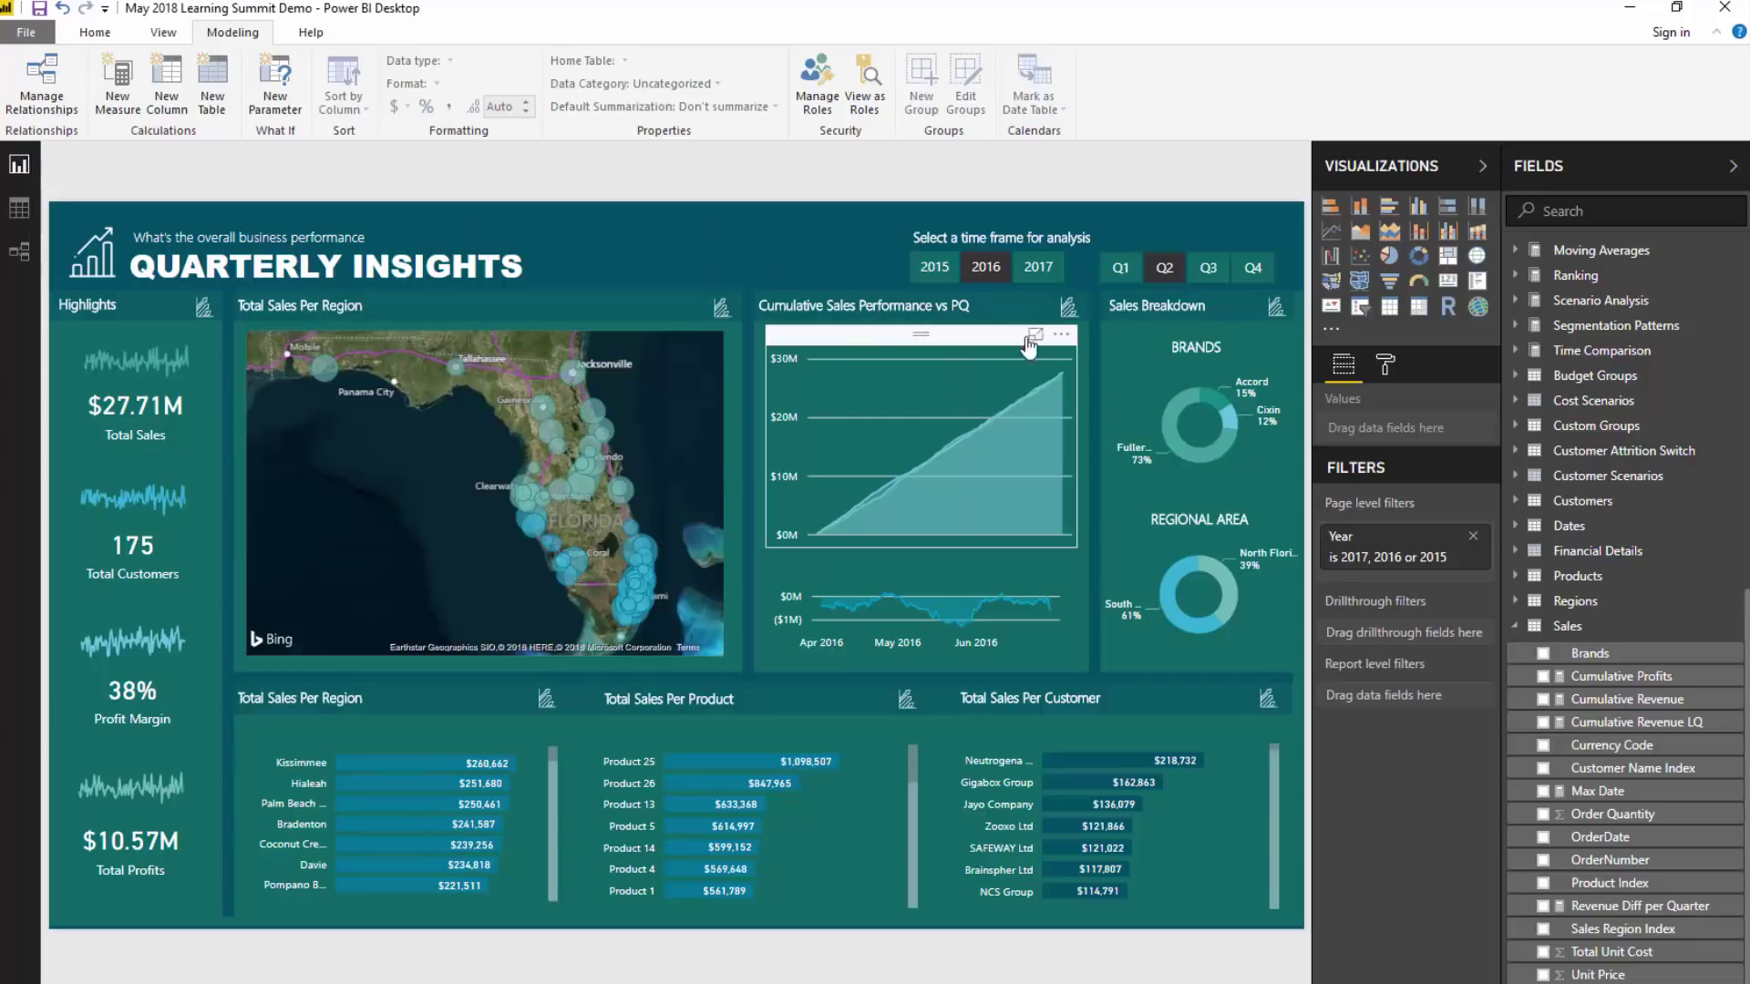
click(1217, 397)
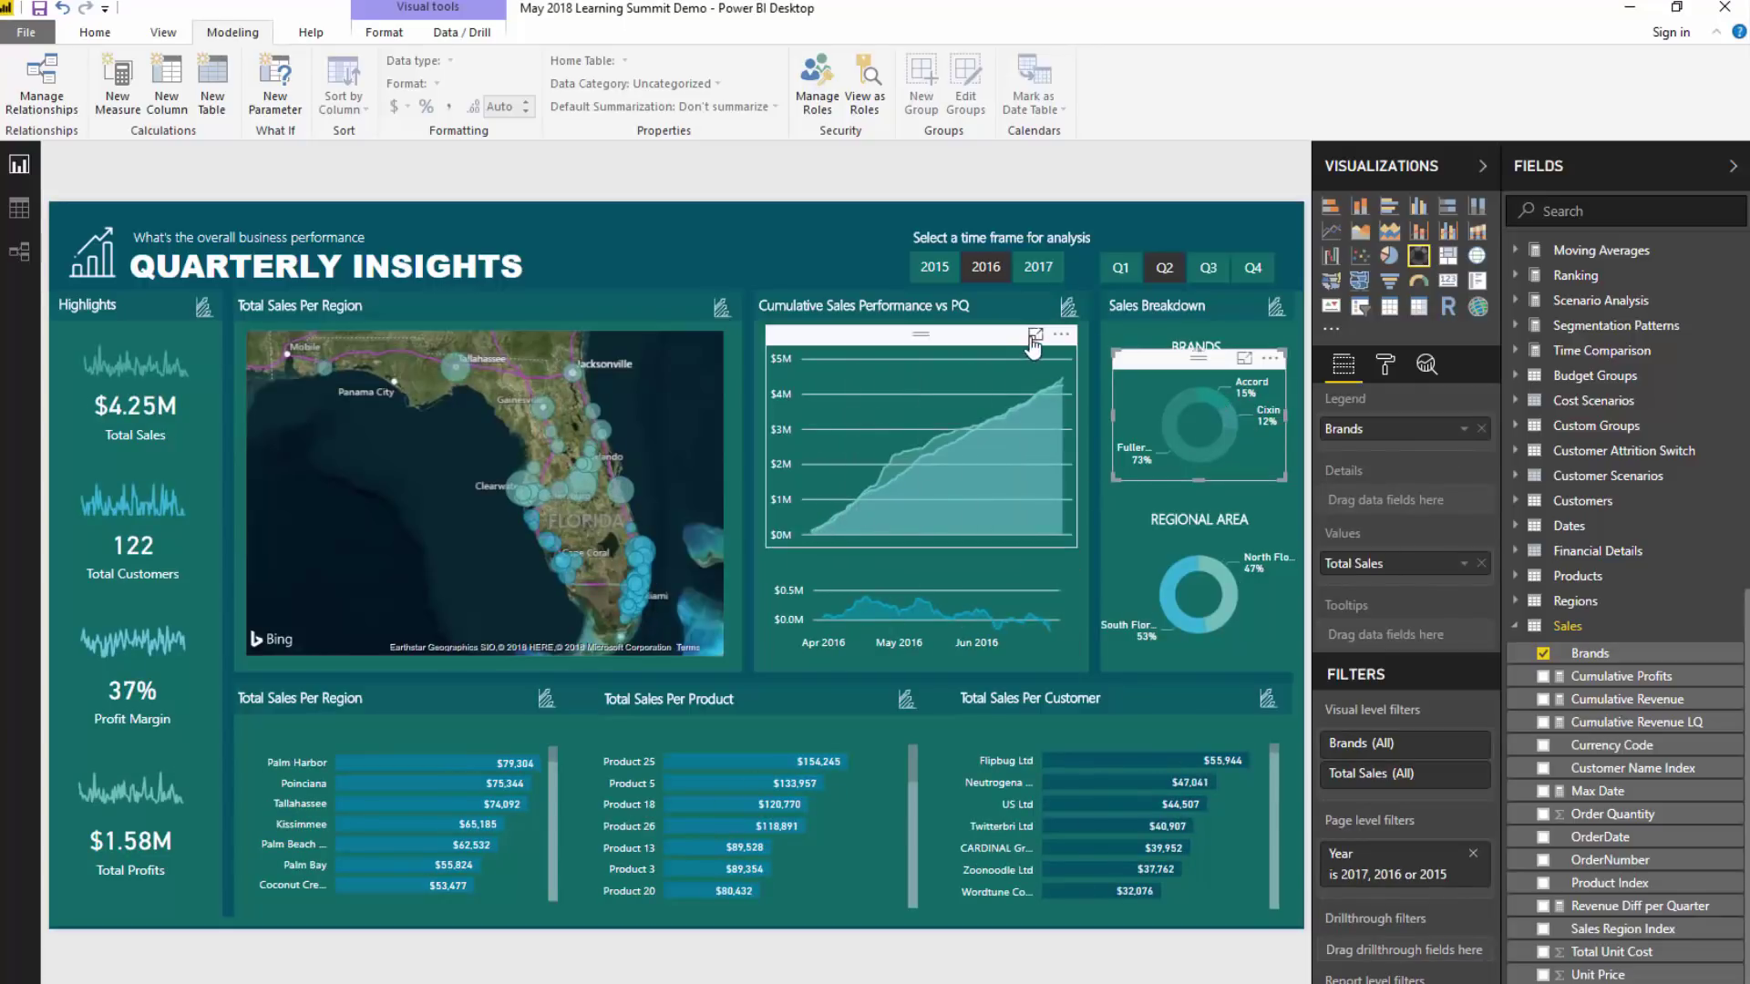
click(1035, 334)
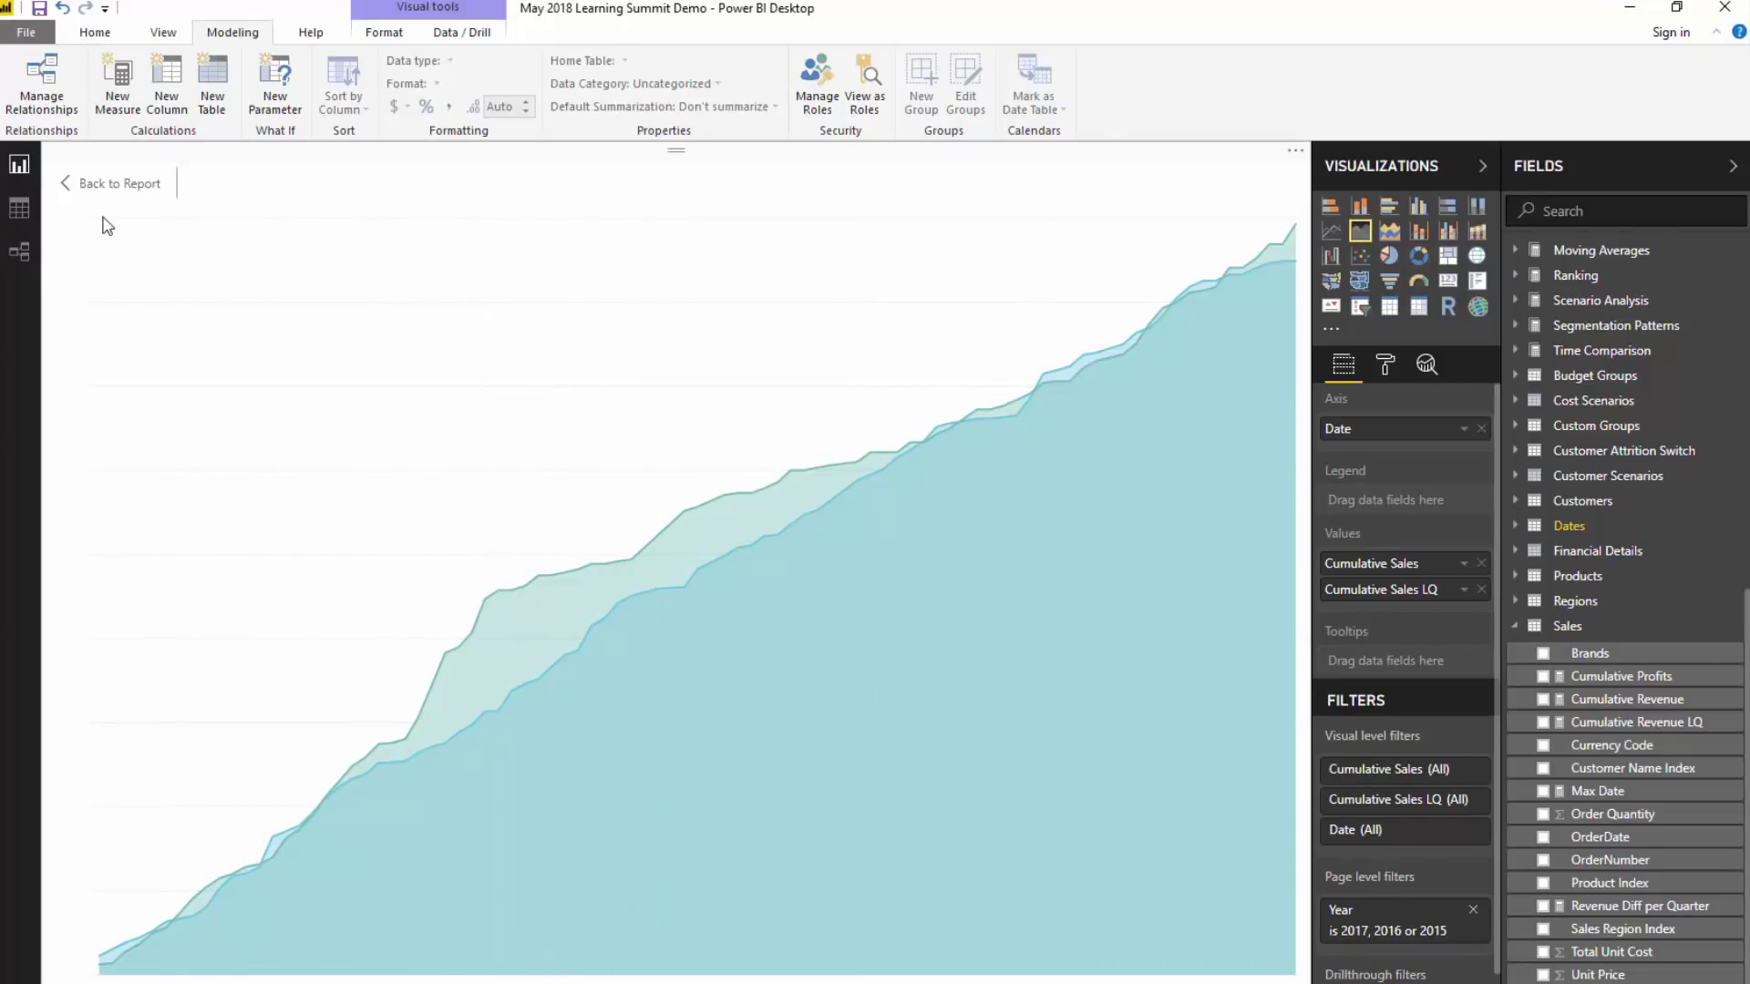
click(111, 187)
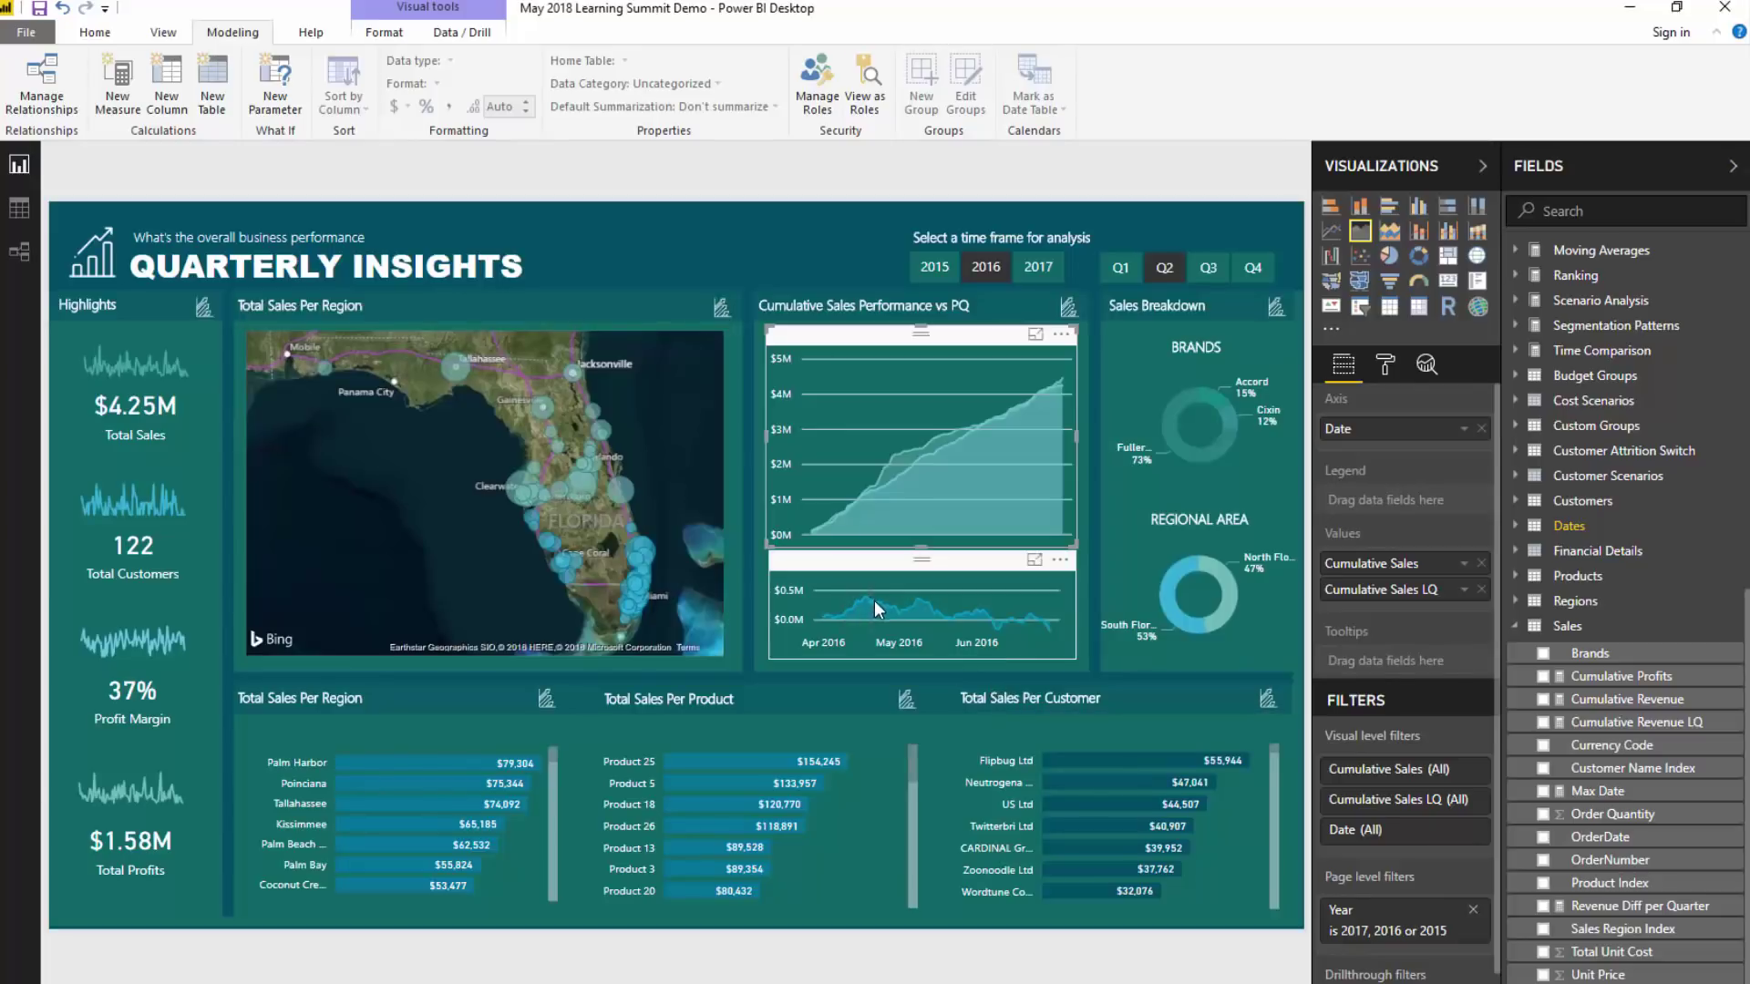
mouse_move(886, 601)
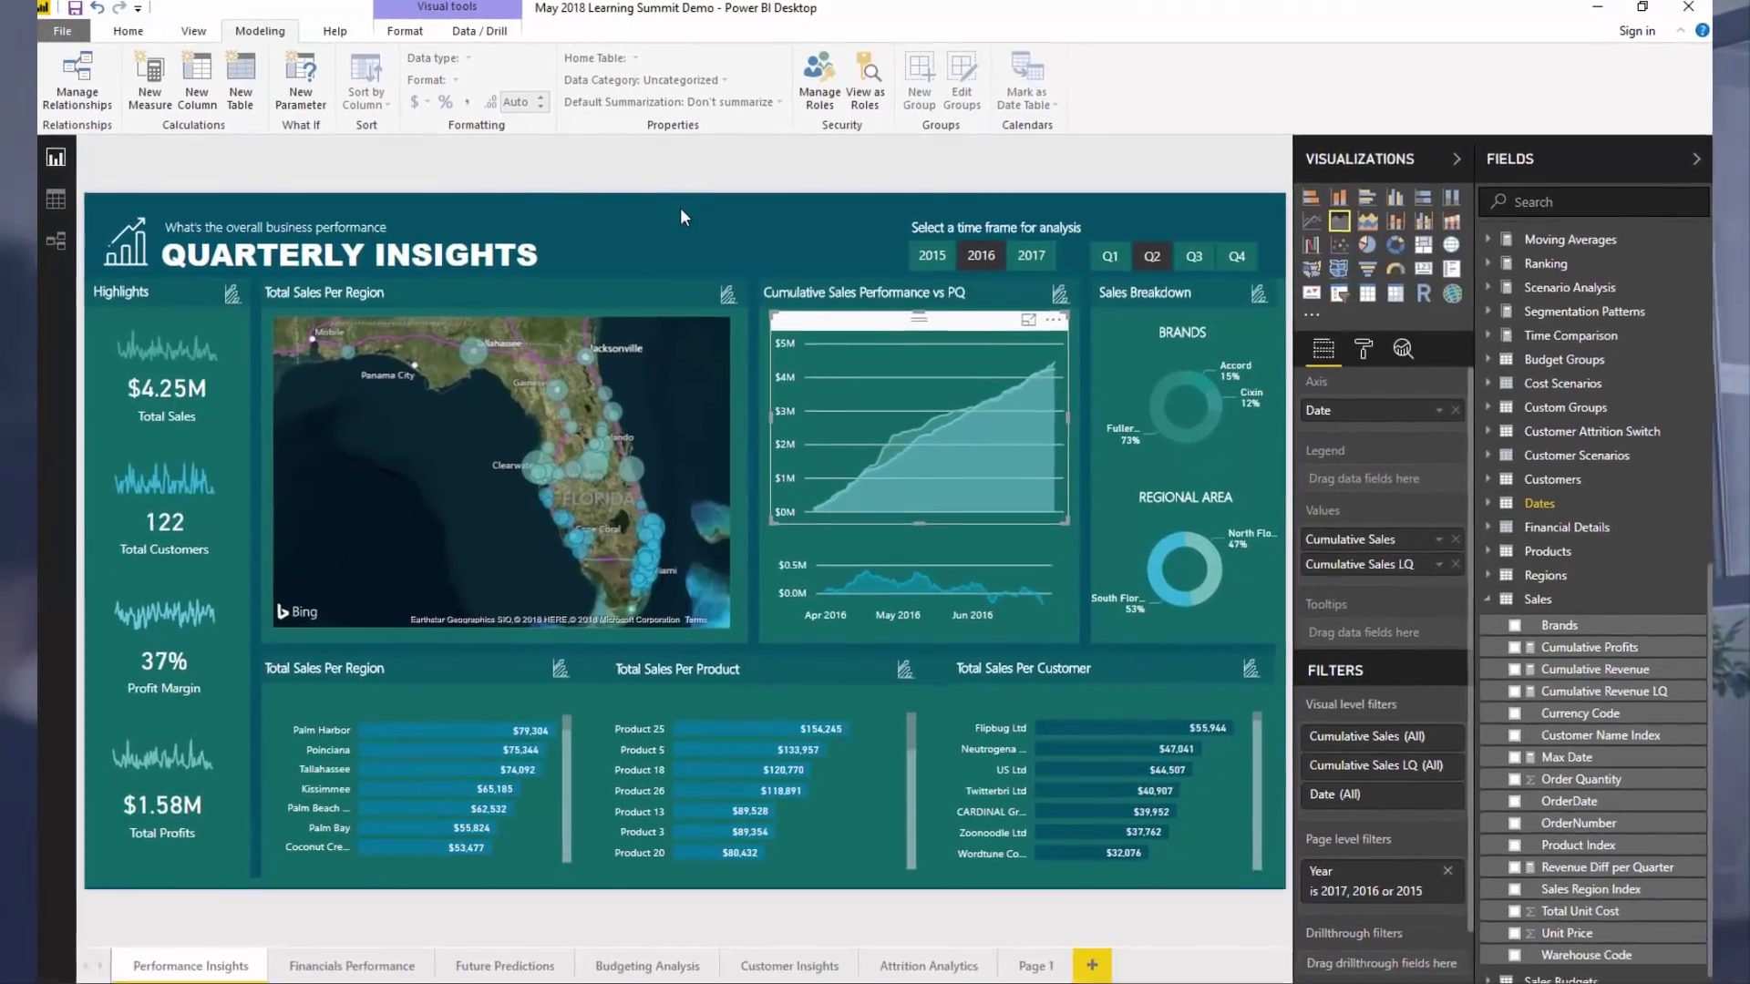
click(671, 218)
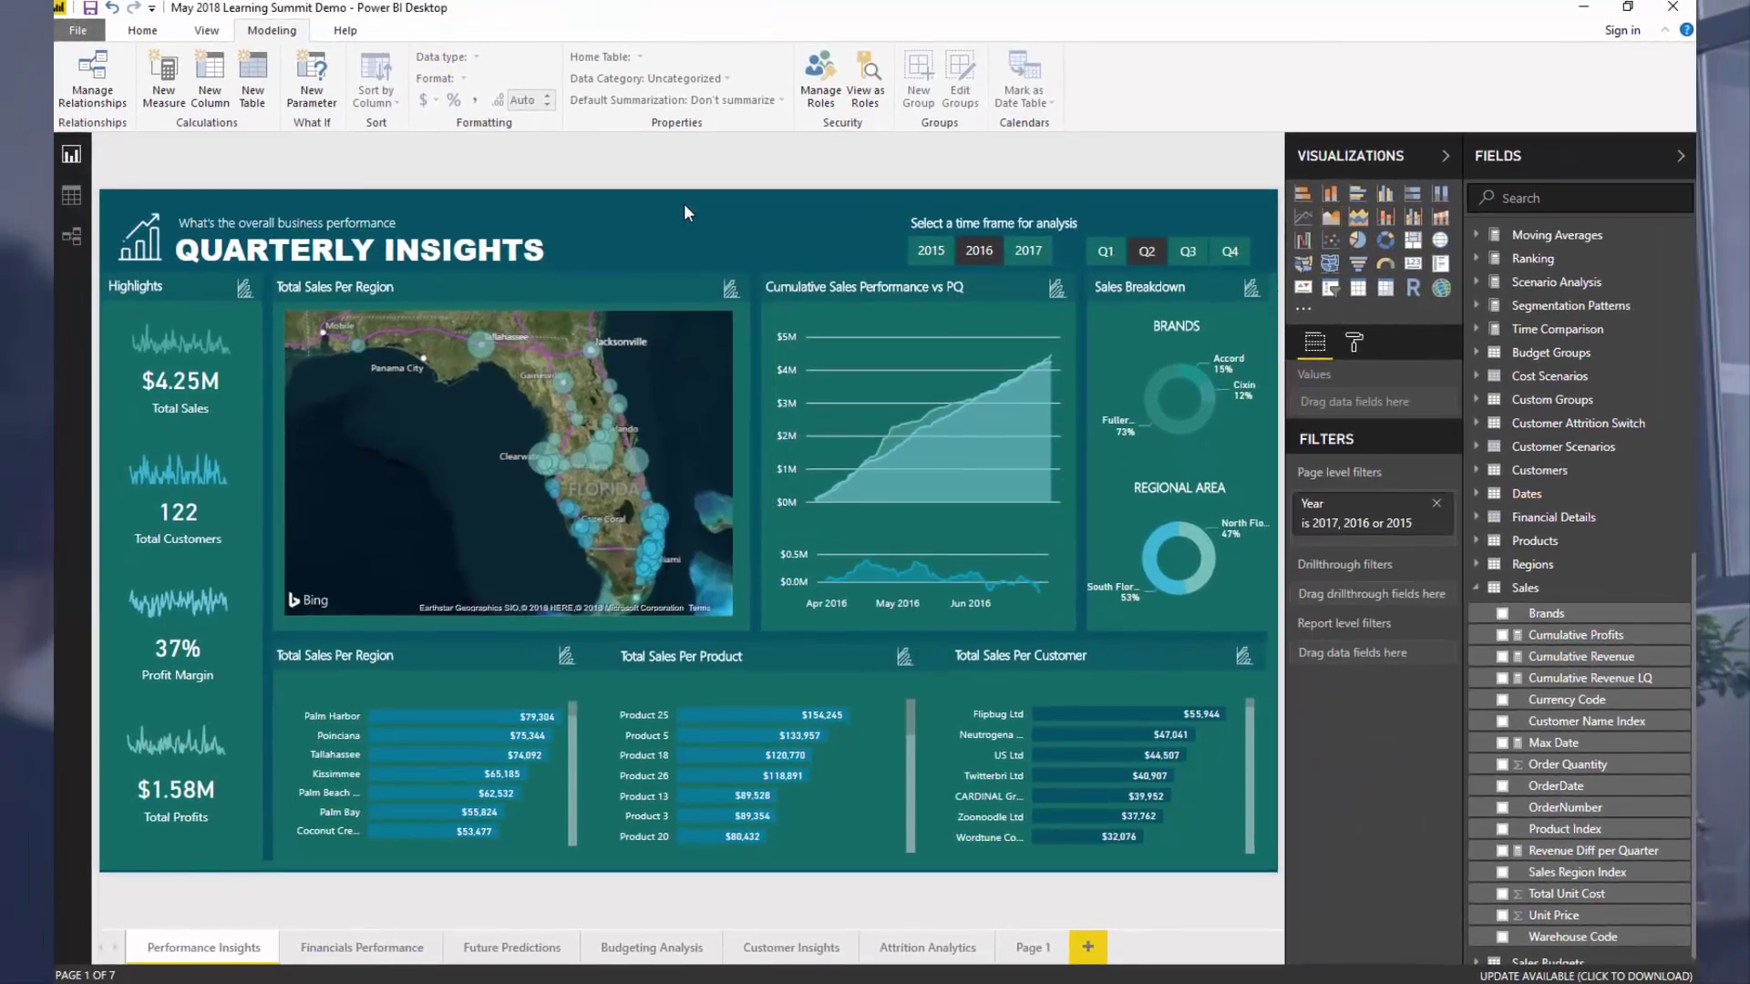